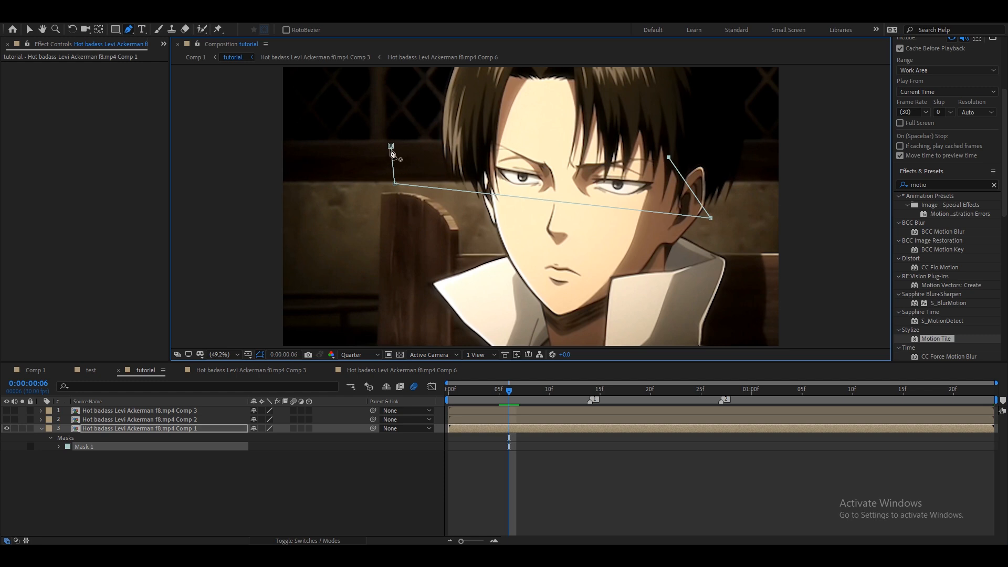
Turn on visibility for the Comp 3 and Comp 2 layers and select the masked Comp 1 layer.
drag(7, 420, 6, 411)
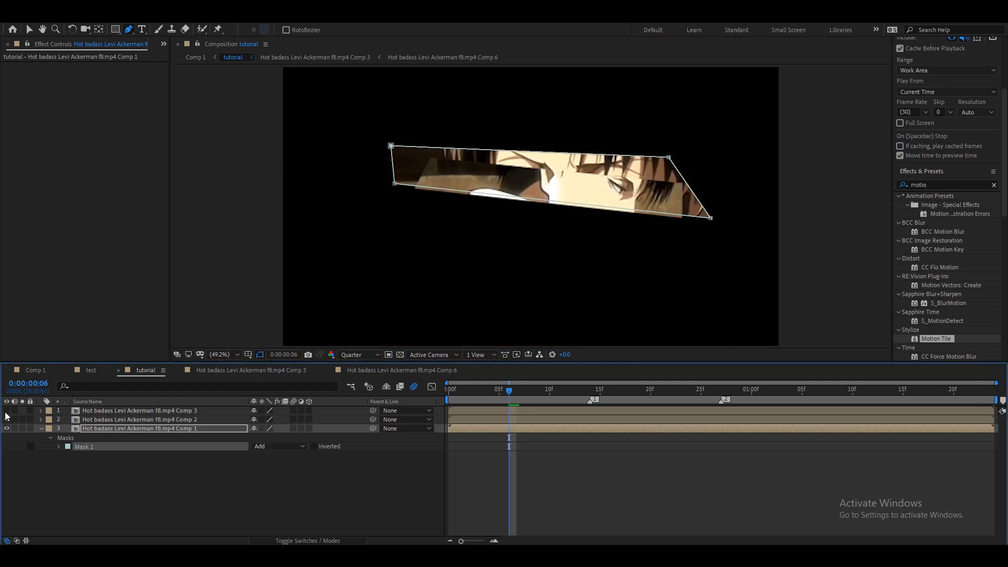
click(487, 487)
click(473, 430)
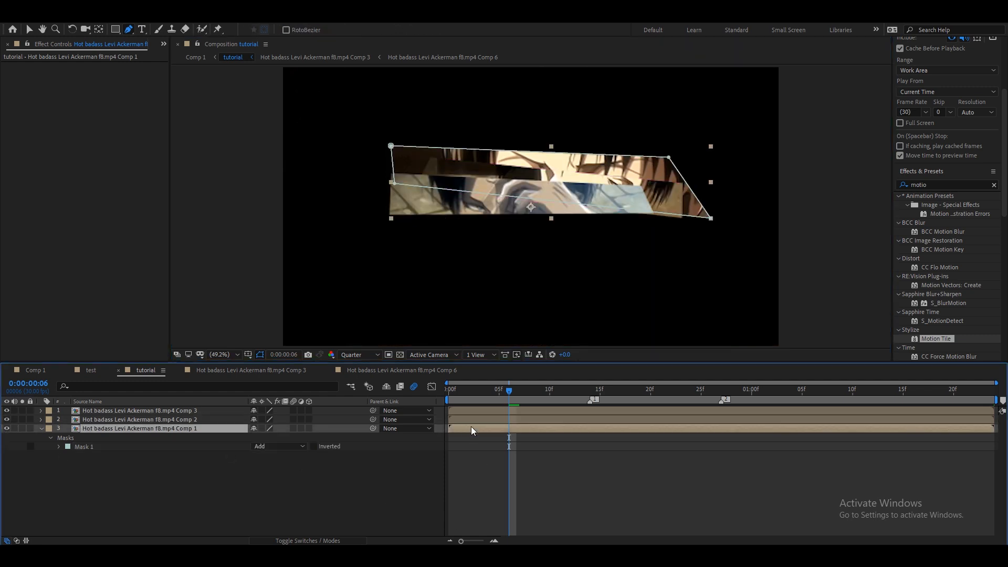
Move the Comp 1 masked strip upward and enable 3D for all three clip layers.
click(34, 30)
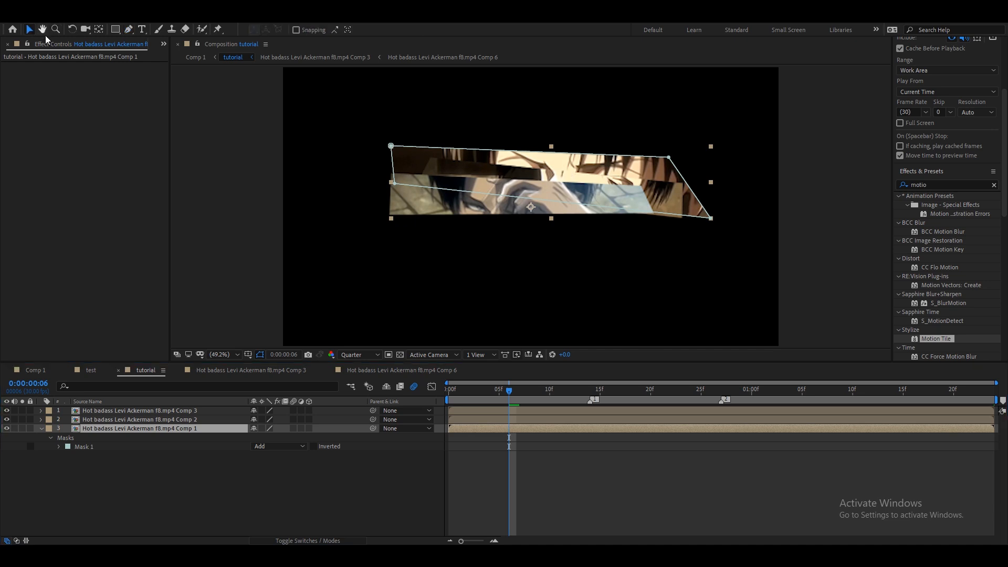
drag(606, 171, 580, 137)
drag(310, 411, 293, 429)
click(306, 473)
click(466, 429)
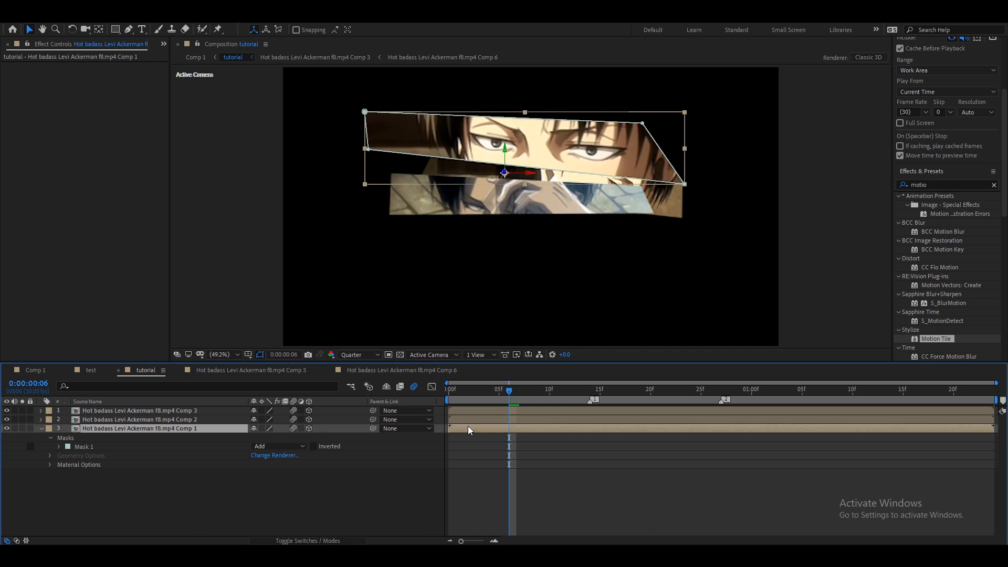
Collapse the layer properties and reposition the Comp 2 strip to the middle and the Comp 3 strip lower in the frame.
key(u)
mouse_move(576, 152)
mouse_down()
mouse_move(574, 136)
mouse_move(574, 151)
mouse_up()
click(488, 416)
drag(537, 226, 537, 252)
drag(438, 209, 513, 359)
drag(618, 242, 615, 252)
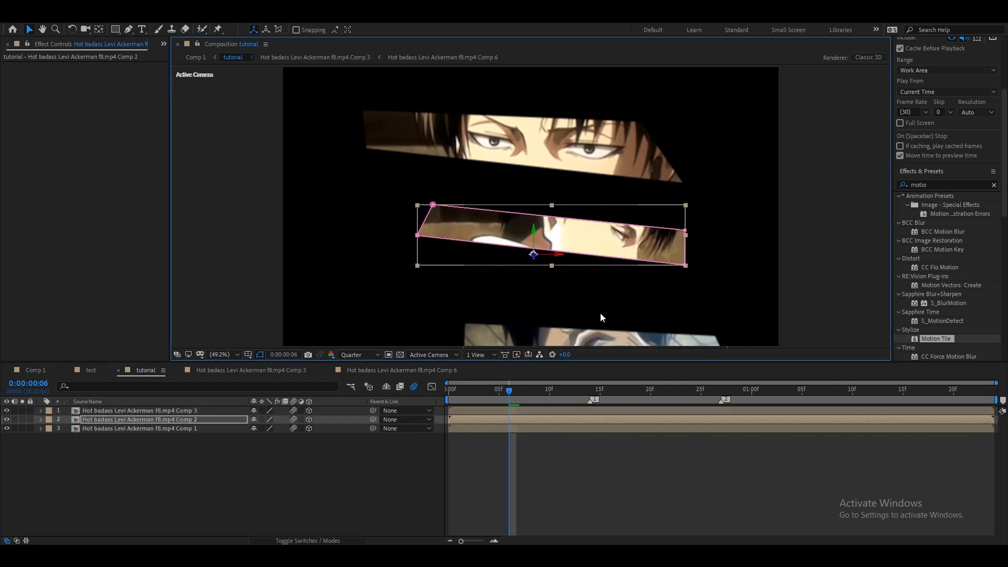
Reveal the Comp 1 layer's Mask 1 properties and set a Mask Path keyframe.
click(518, 429)
click(418, 438)
click(489, 430)
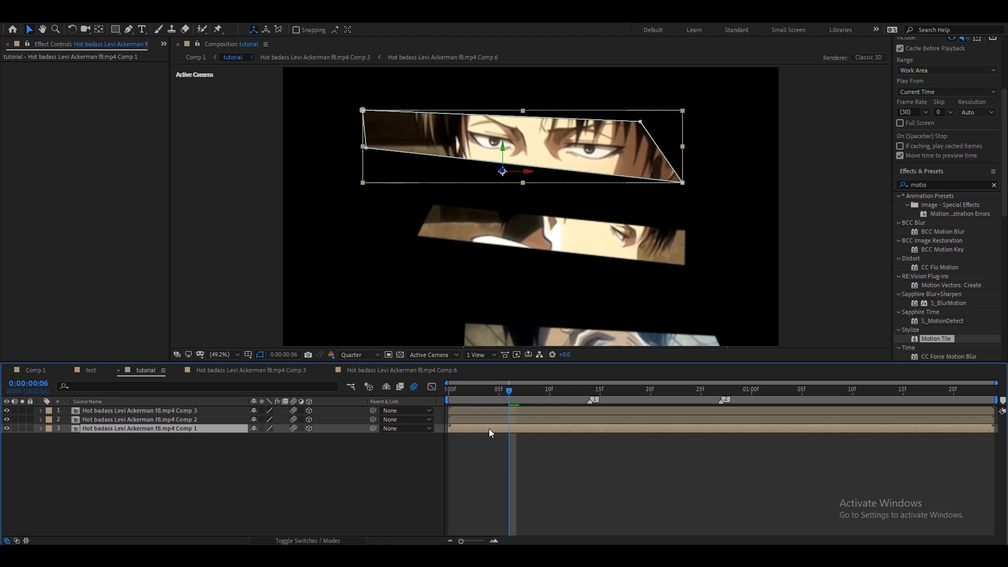
key(m)
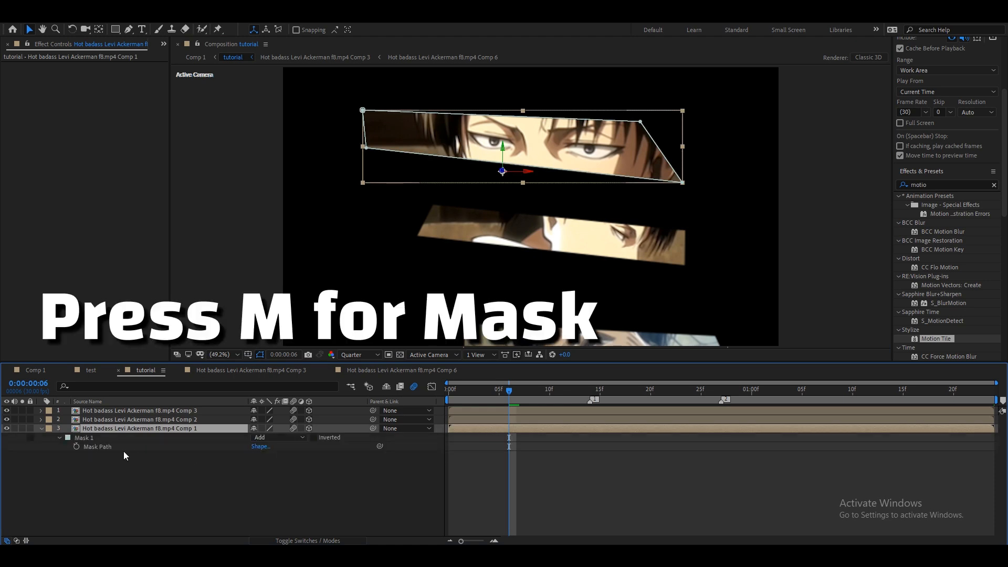
click(60, 439)
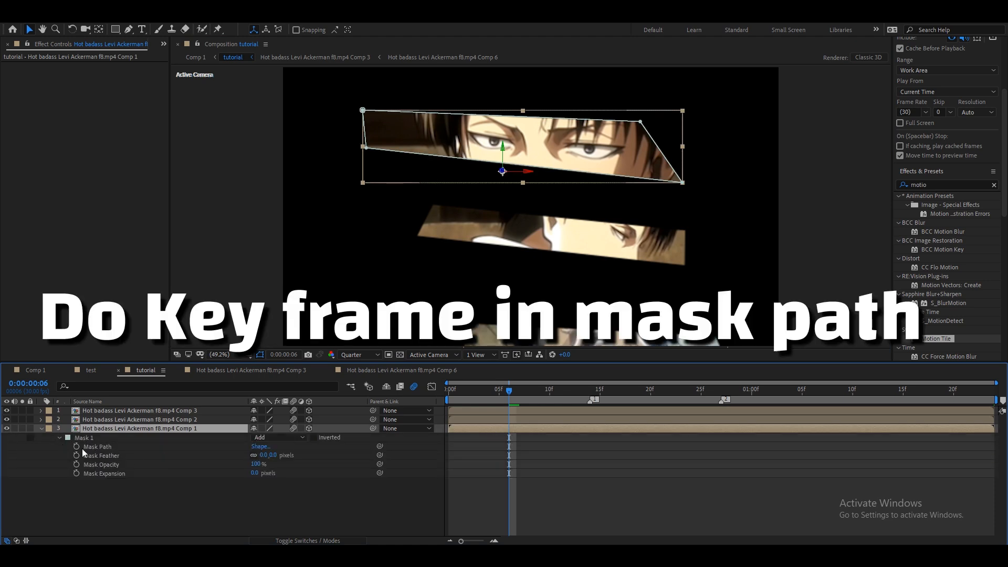
click(77, 447)
At 0:00:00:09, reshape the Comp 1 mask into a larger trapezoid covering the upper face.
drag(508, 447, 540, 446)
drag(509, 390, 537, 415)
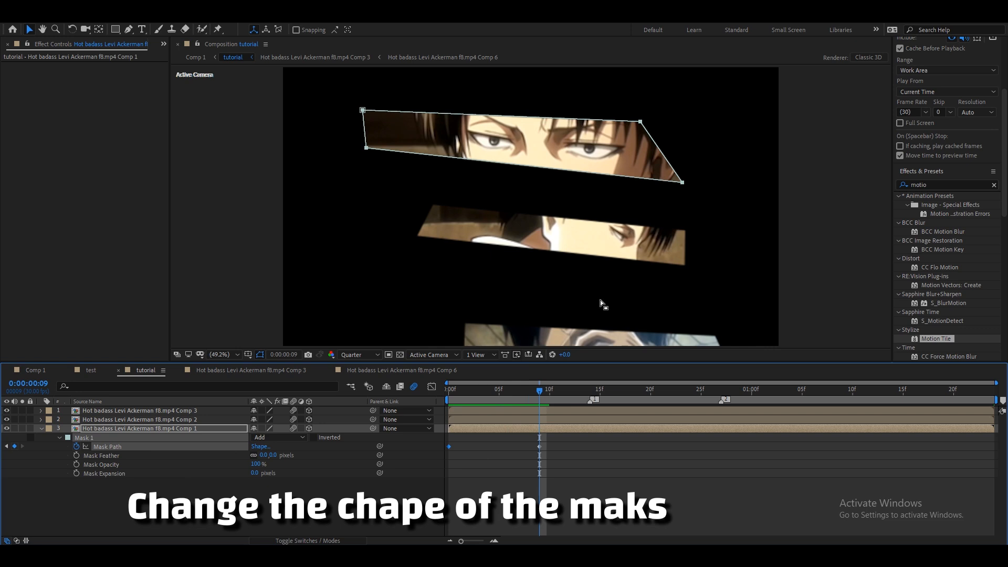
mouse_move(683, 182)
mouse_down()
mouse_move(686, 202)
mouse_move(675, 175)
mouse_move(680, 198)
mouse_up()
key(ctrl+z)
click(577, 454)
click(555, 430)
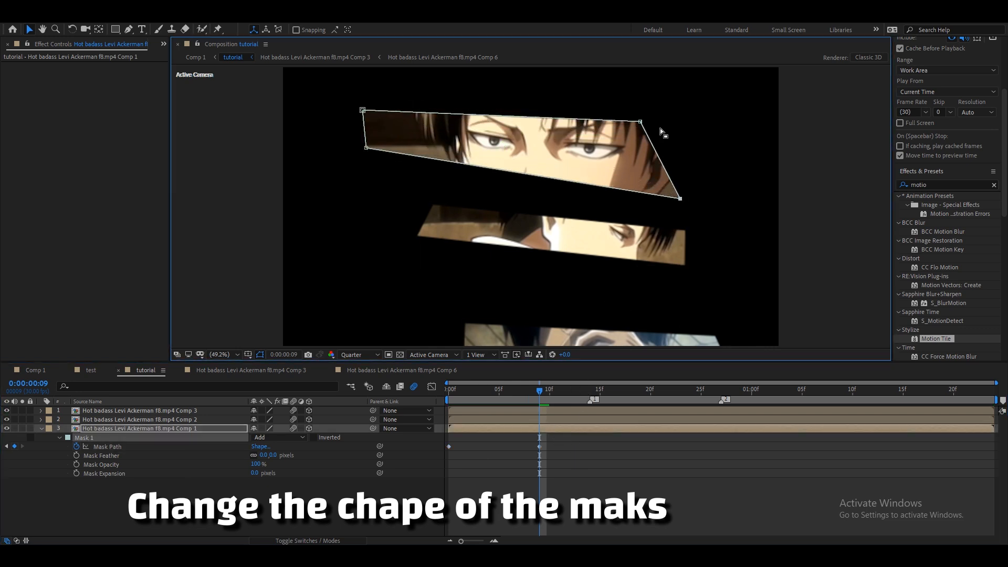
drag(656, 114, 706, 95)
drag(366, 149, 349, 185)
drag(363, 111, 327, 96)
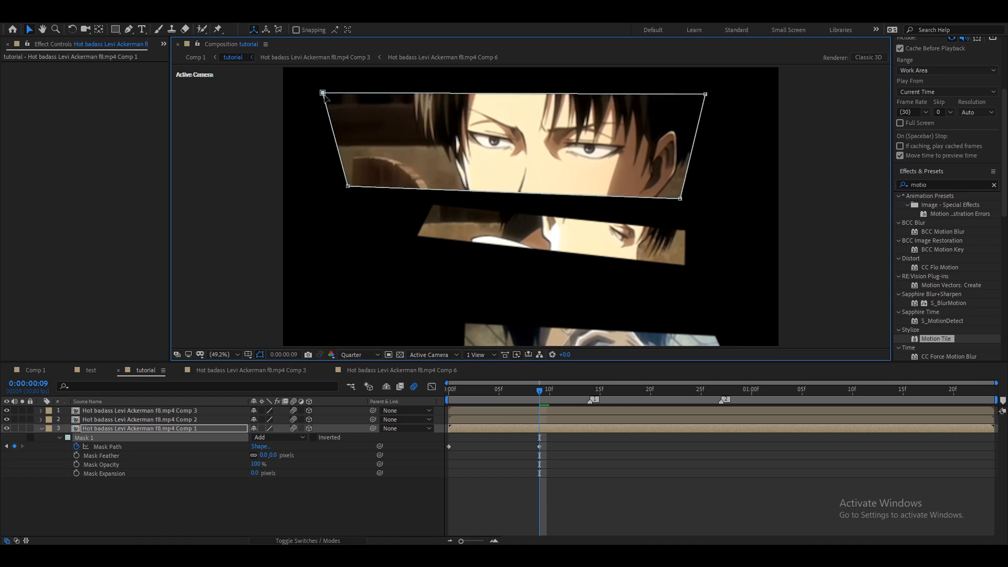
drag(350, 191, 396, 191)
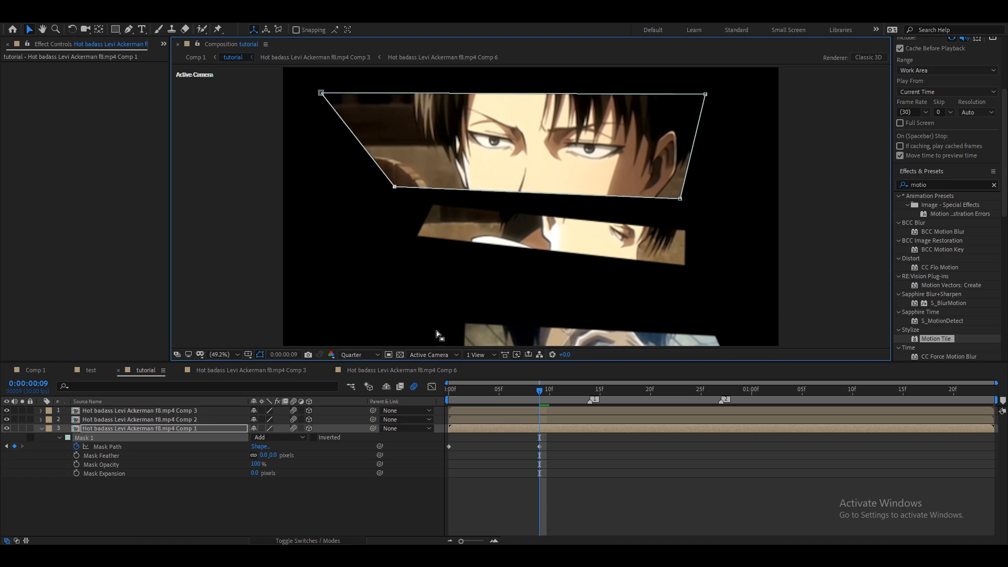
Reveal the Comp 2 layer's Mask 1 properties and set a Mask Path keyframe at 0:00:00:09.
click(499, 420)
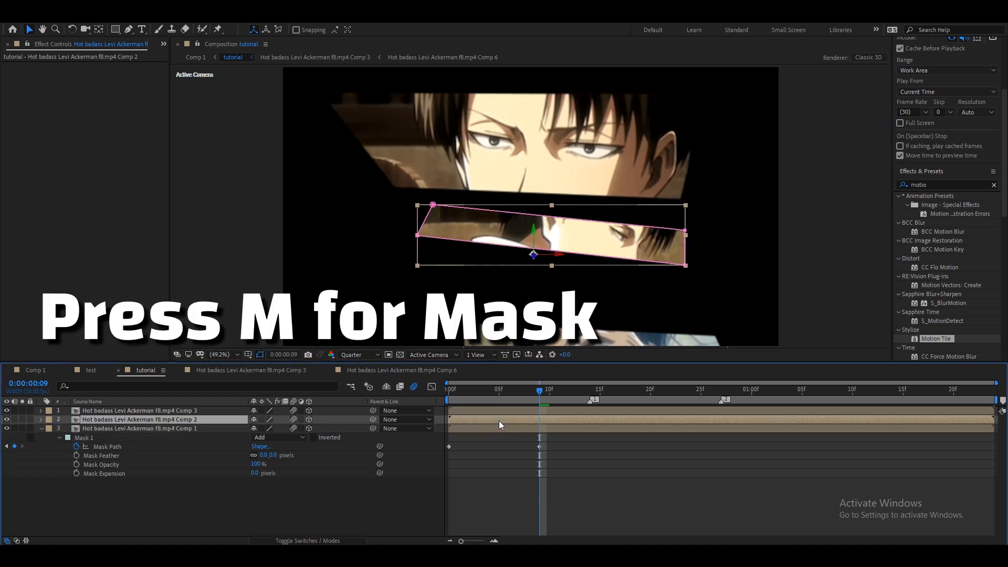
key(m)
click(60, 432)
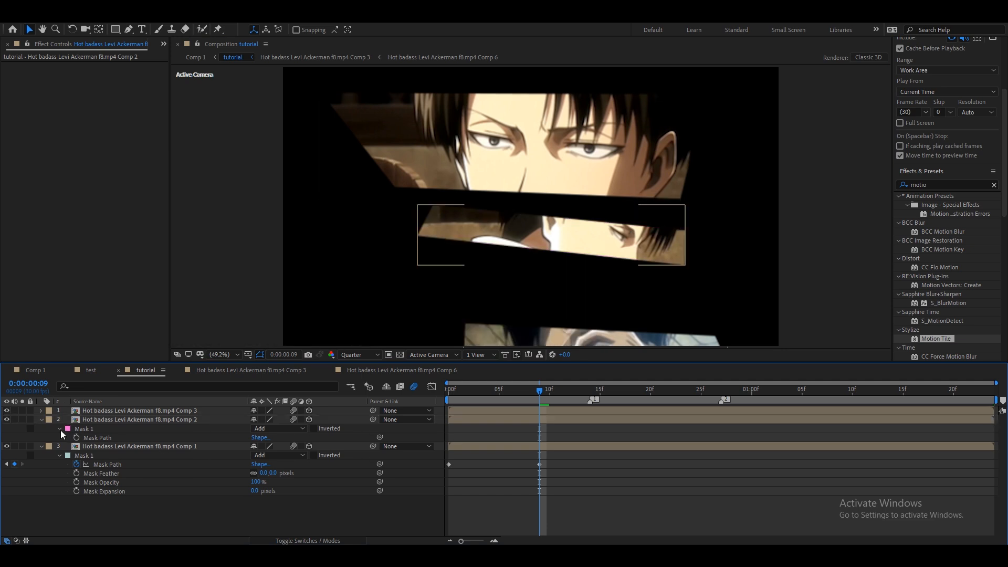
click(59, 430)
click(58, 431)
click(117, 446)
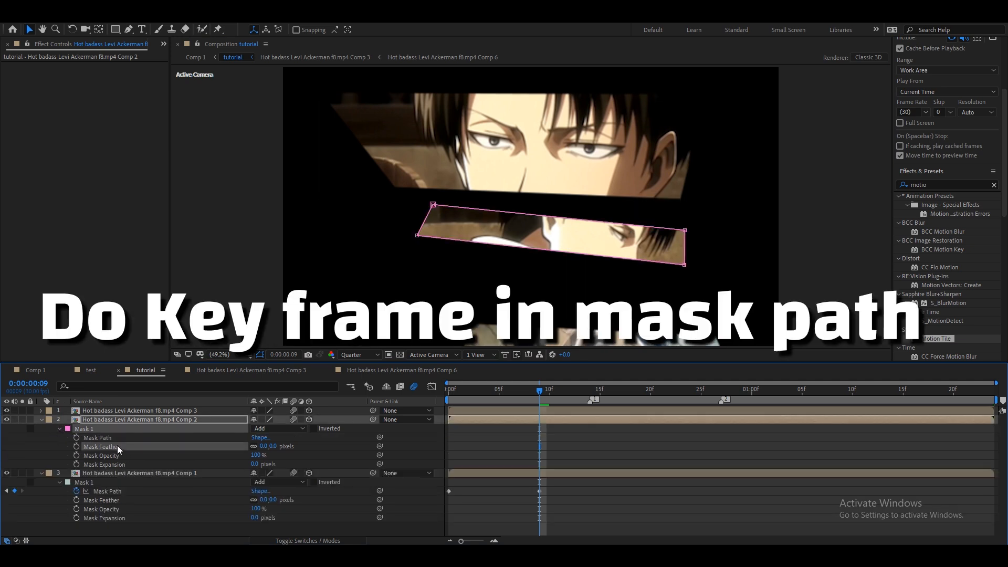
click(85, 438)
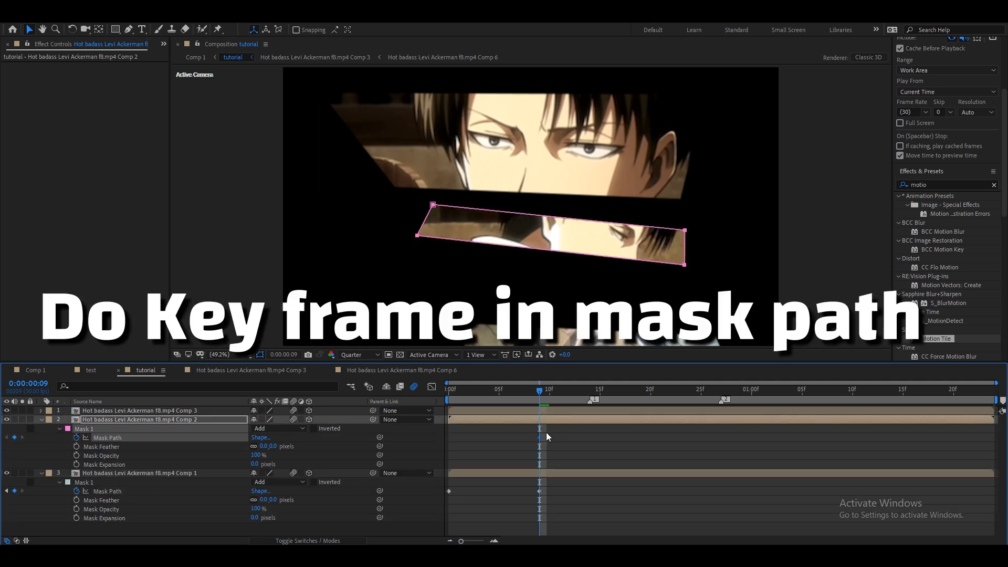
At 0:00:00:27, enlarge the Comp 2 mask into a wider, taller slanted parallelogram.
drag(540, 392, 722, 403)
click(714, 456)
click(711, 419)
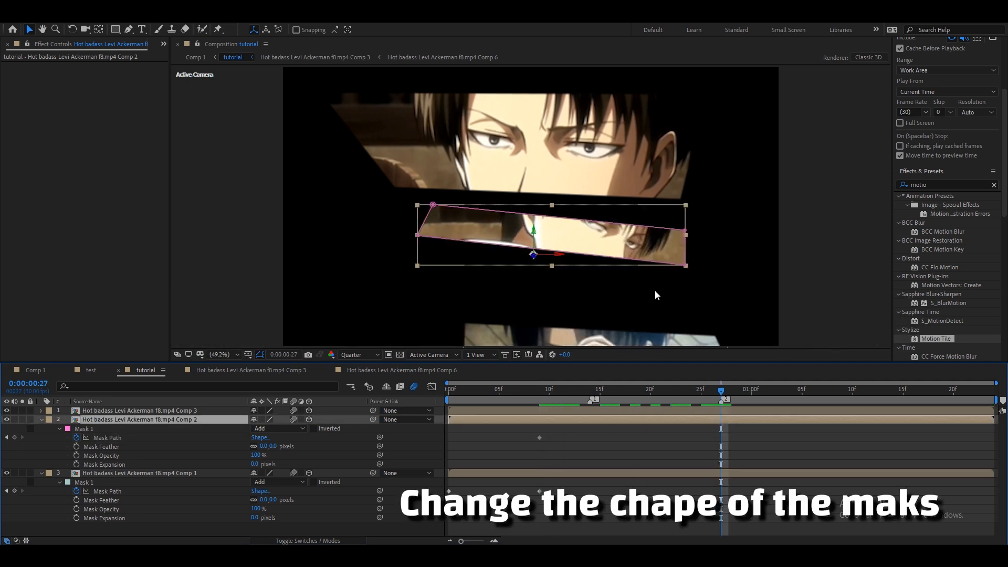
drag(686, 265, 690, 300)
drag(686, 230, 750, 212)
drag(416, 237, 412, 284)
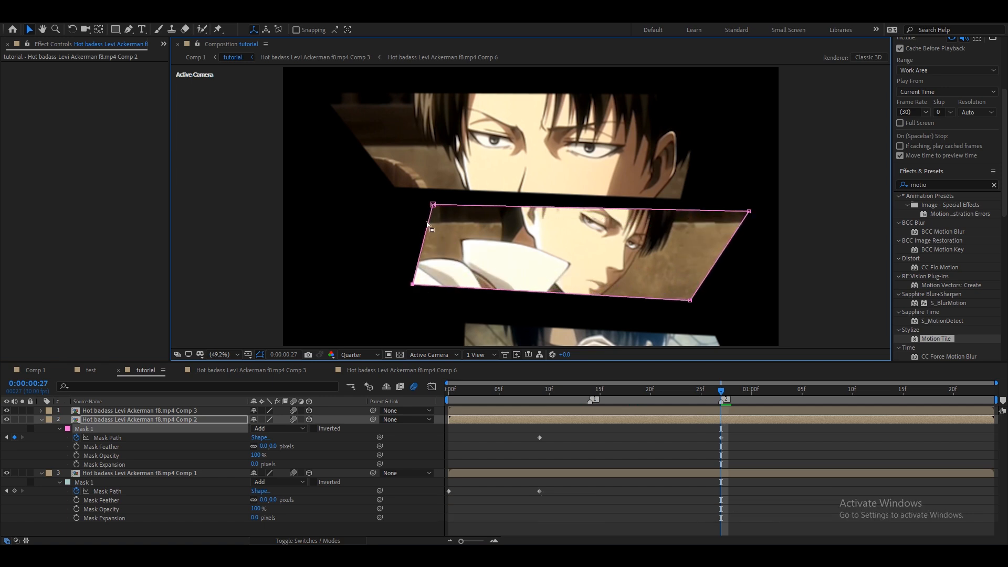
drag(433, 206, 433, 210)
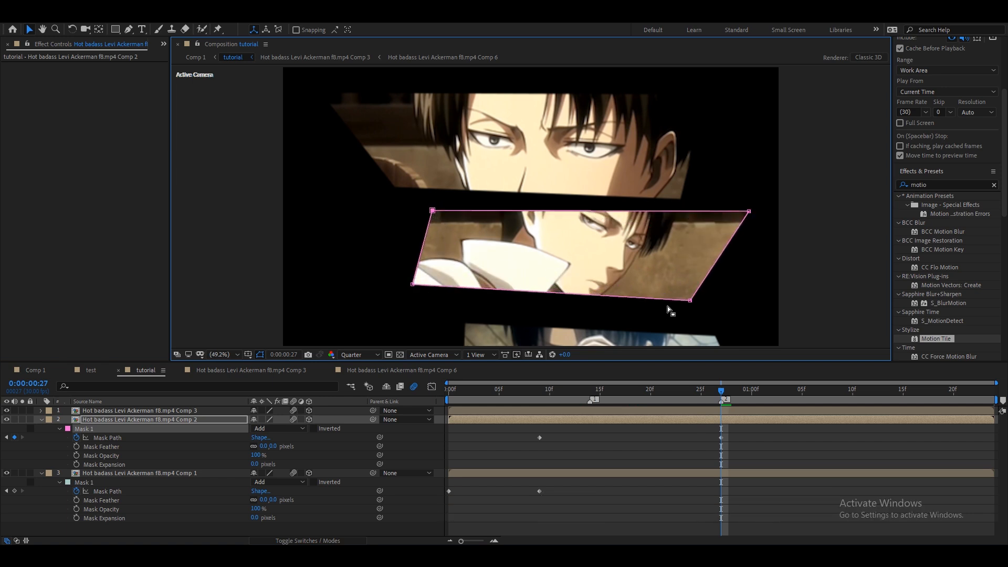
drag(689, 301, 682, 309)
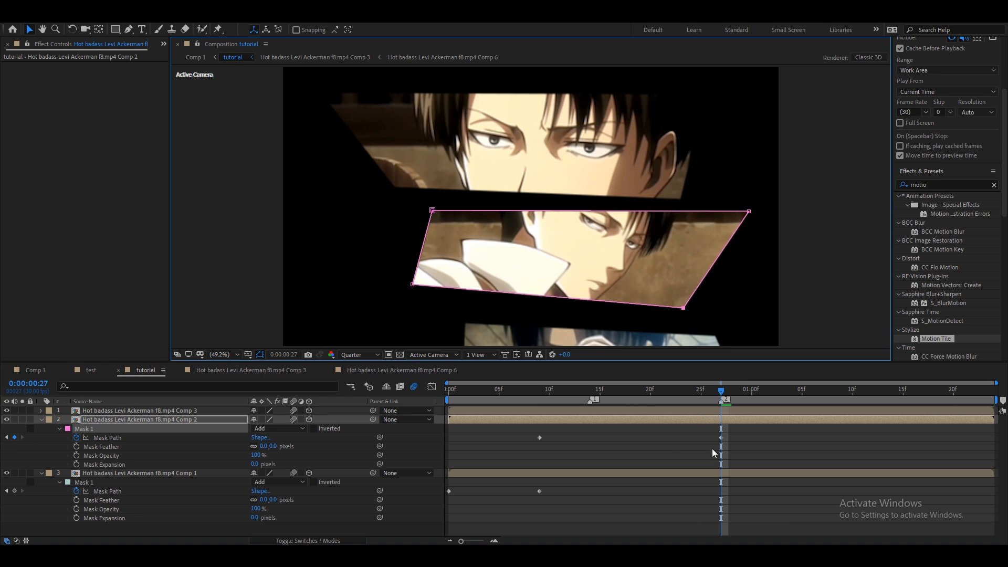
Move the Comp 2 layer's second Mask Path keyframe slightly earlier in time.
scroll(563, 261, down, 2)
drag(563, 261, 524, 243)
scroll(525, 243, up, 2)
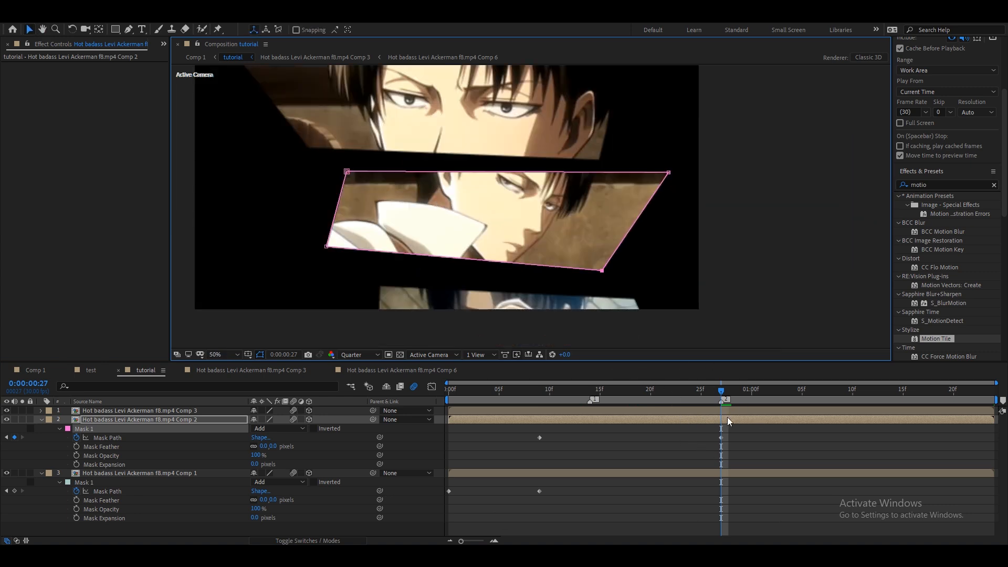
drag(721, 437, 701, 437)
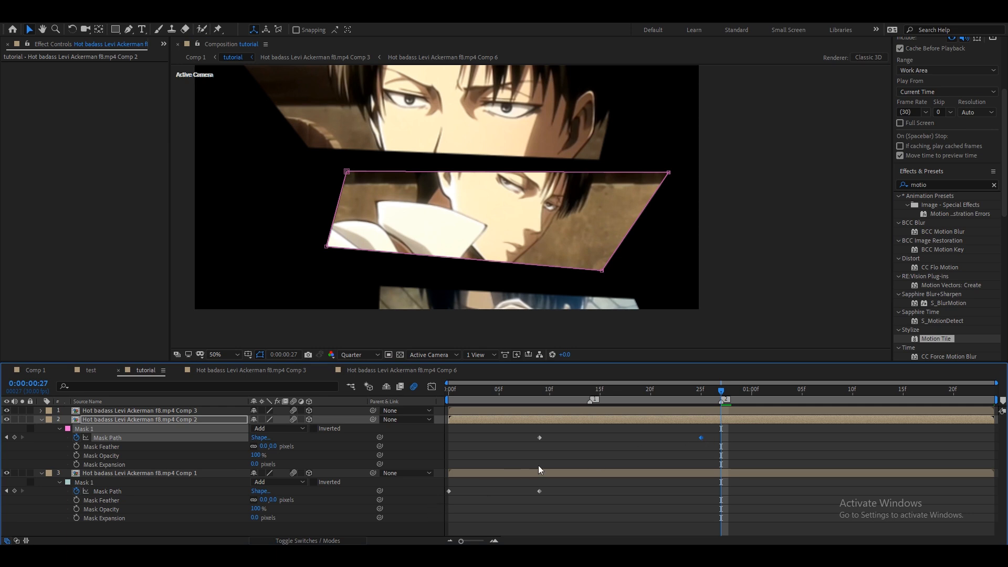
Reveal the Comp 3 layer's mask, move its strip up over the middle strip, and set a Mask Path keyframe at 0:00:00:27.
click(642, 410)
key(m)
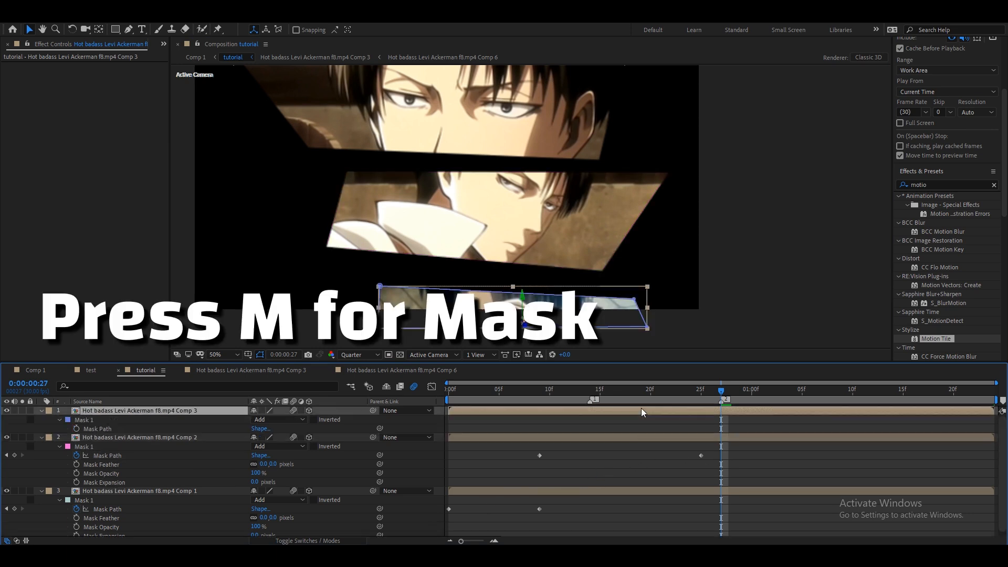
click(58, 420)
click(98, 429)
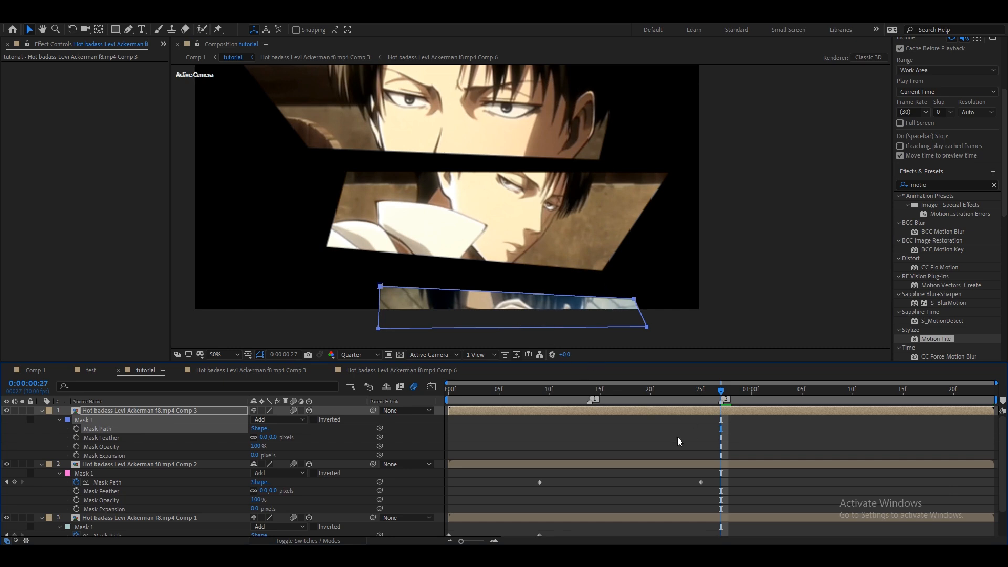
click(675, 411)
drag(563, 311, 524, 229)
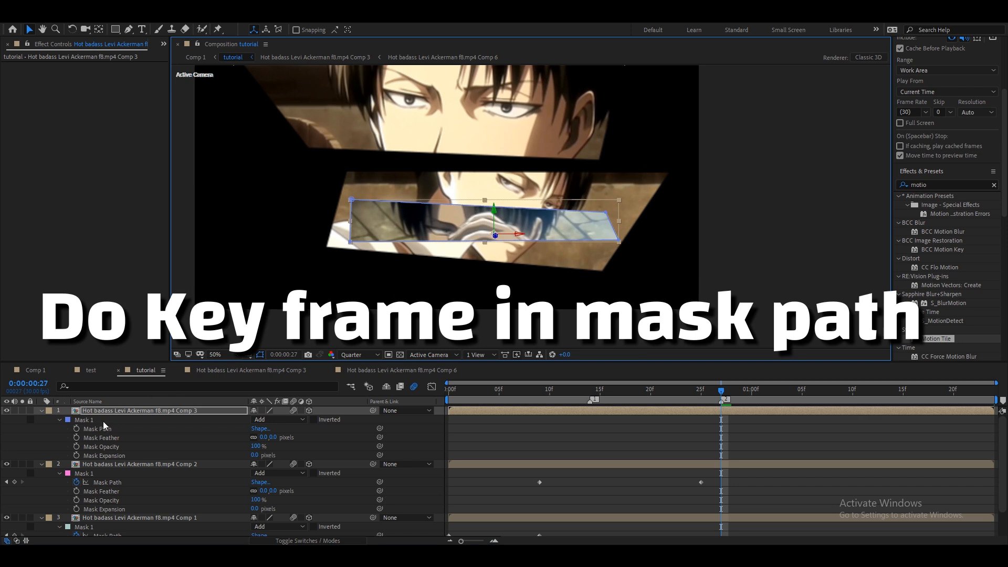
click(76, 429)
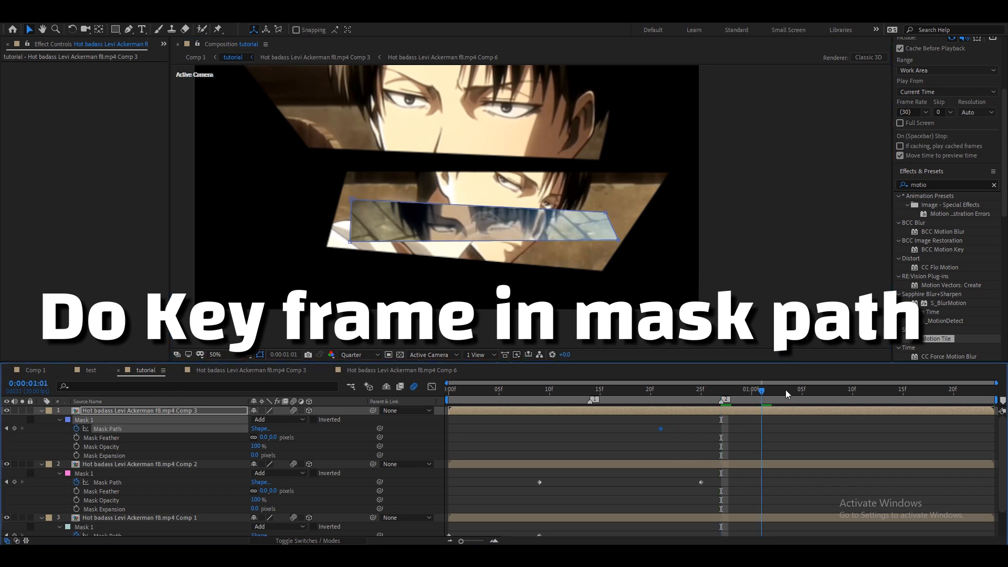
At 0:00:01:13, reshape the Comp 3 mask into a larger slanted trapezoid extending down toward the bottom.
drag(771, 390, 881, 396)
drag(618, 241, 635, 306)
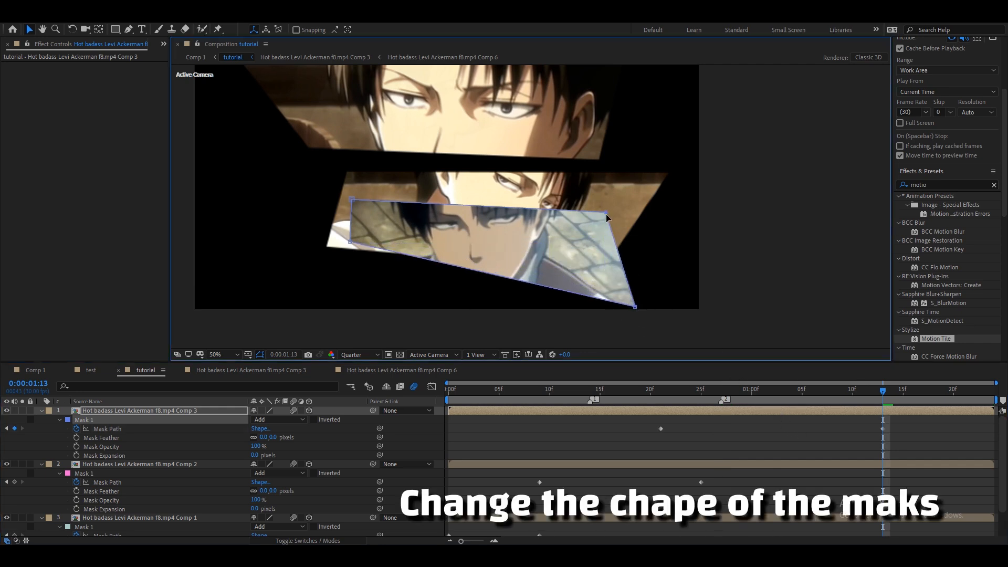
drag(607, 214, 609, 224)
mouse_move(353, 245)
mouse_down()
mouse_move(329, 286)
mouse_move(343, 257)
mouse_up()
drag(635, 307, 660, 326)
drag(351, 203, 355, 199)
drag(342, 254, 332, 262)
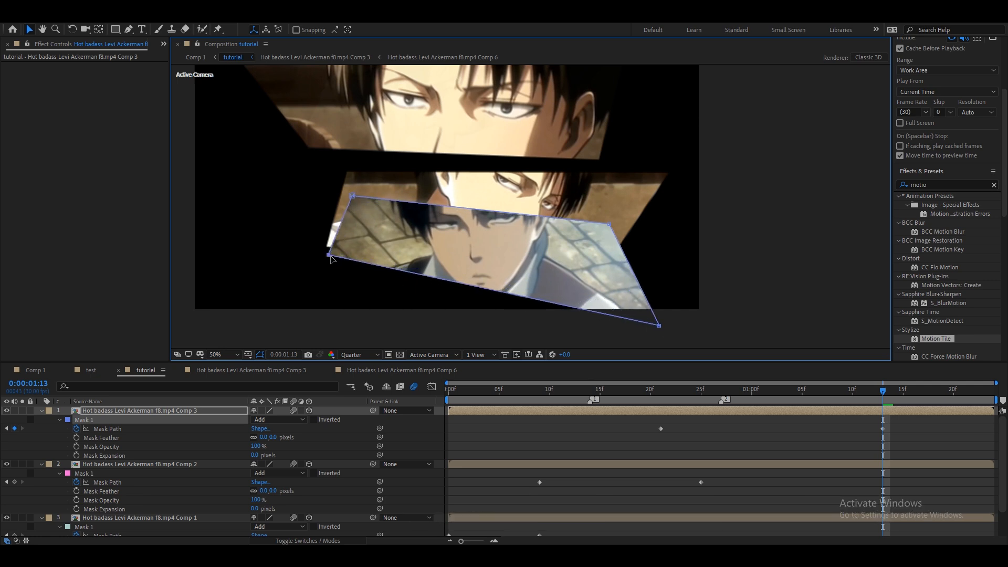
drag(355, 199, 363, 196)
drag(610, 226, 605, 234)
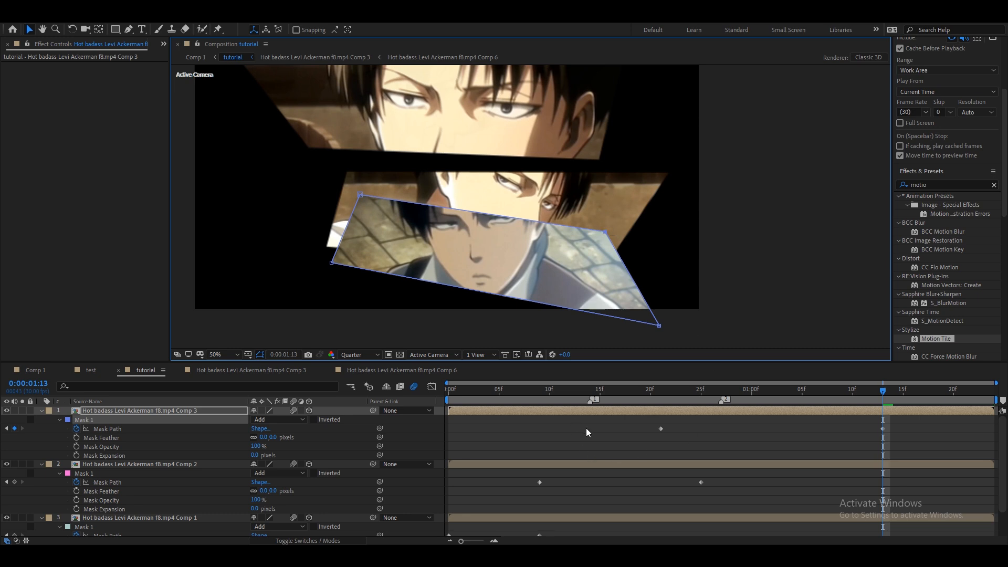
Scroll through the layers and scrub the timeline to review the strips' mask animation.
scroll(709, 445, down, 3)
drag(499, 528, 426, 512)
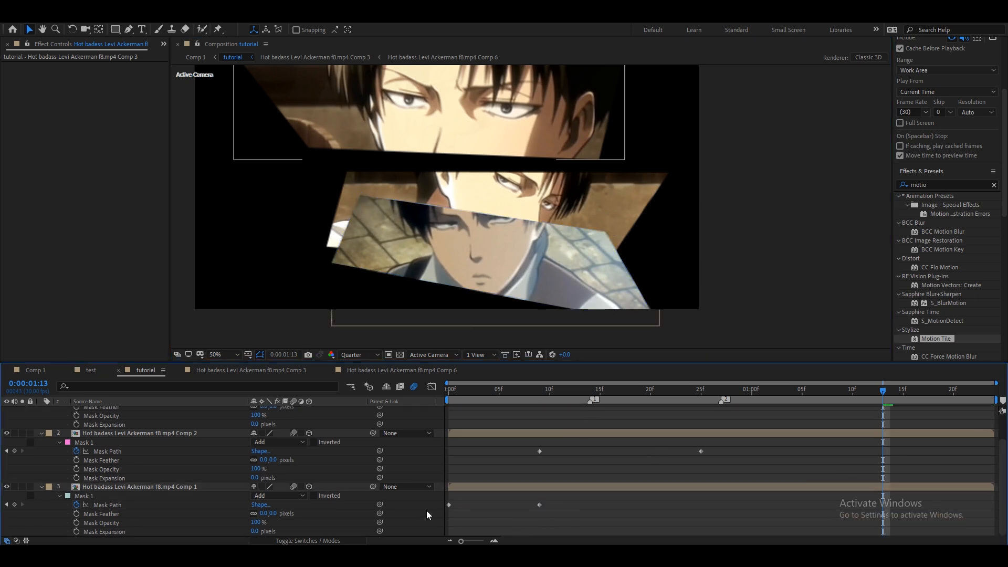
drag(563, 518, 446, 498)
drag(515, 393, 462, 412)
scroll(462, 412, up, 3)
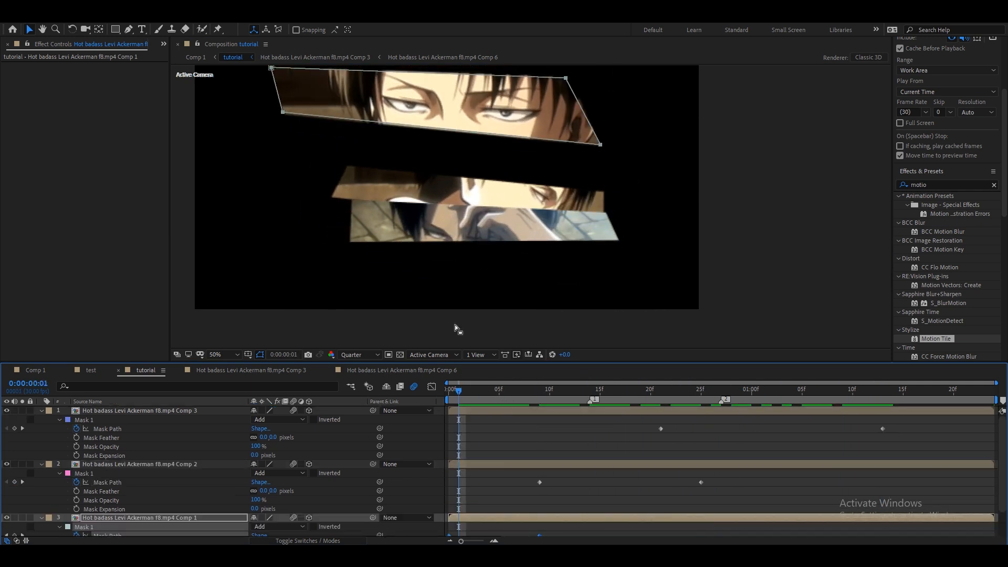
click(224, 355)
click(220, 174)
drag(474, 395, 550, 394)
Nudge mask corner points of the top and middle strips at intermediate frames to refine their shapes.
click(583, 157)
drag(587, 166, 581, 144)
drag(619, 394, 701, 393)
click(714, 243)
drag(724, 242, 711, 237)
At about 0:00:01:14, reposition the Comp 2 and Comp 1 strips to rearrange the clips.
drag(748, 392, 894, 407)
click(896, 409)
drag(654, 319, 642, 408)
mouse_move(672, 281)
mouse_down()
mouse_move(678, 260)
mouse_move(672, 271)
mouse_up()
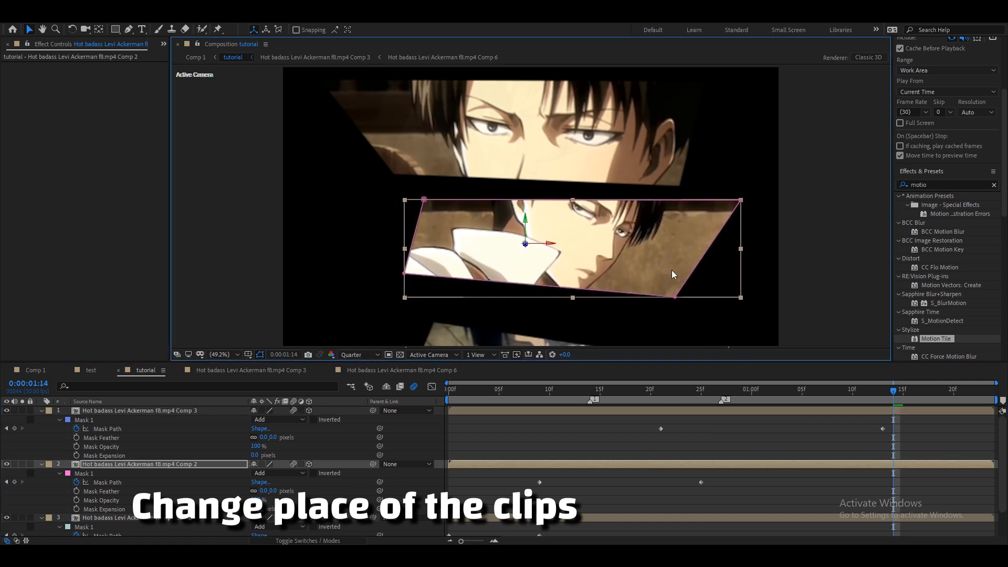
click(651, 518)
drag(544, 341, 537, 305)
Adjust the Comp 3 strip's mask corners at 0:00:01:13 and collapse all layer properties.
drag(945, 391, 883, 397)
drag(425, 285, 412, 293)
drag(666, 321, 670, 314)
scroll(447, 316, down, 2)
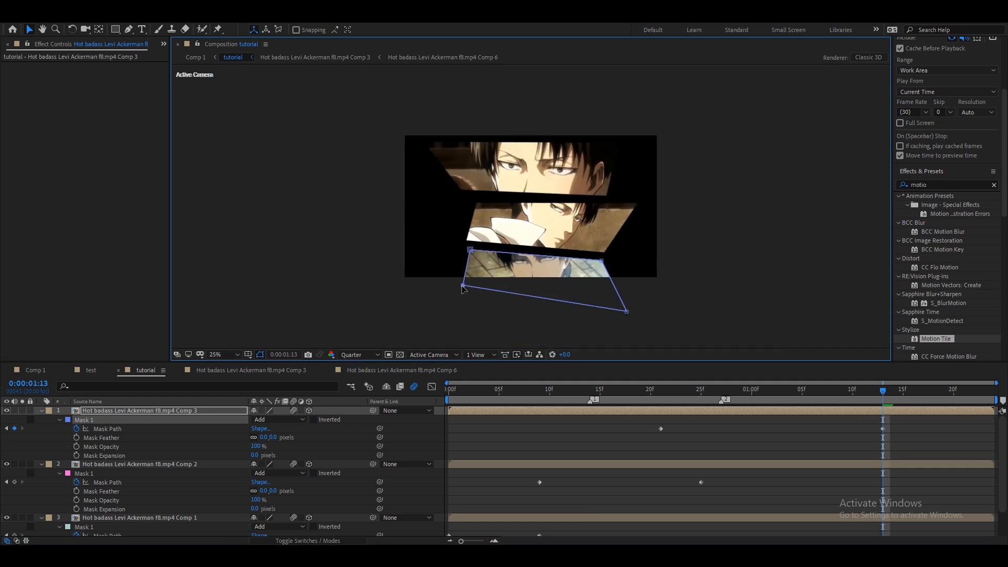
click(228, 355)
click(226, 169)
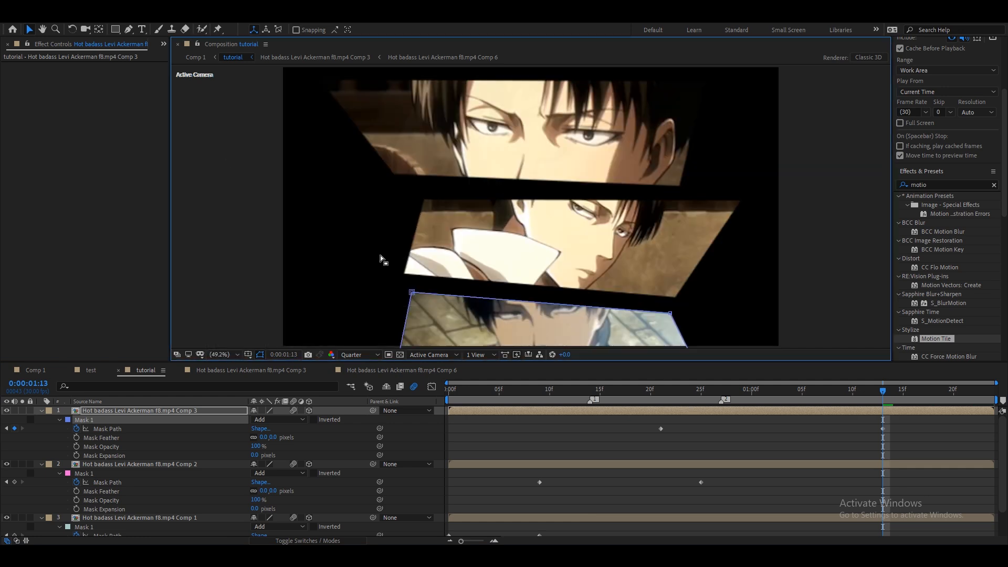
key(u)
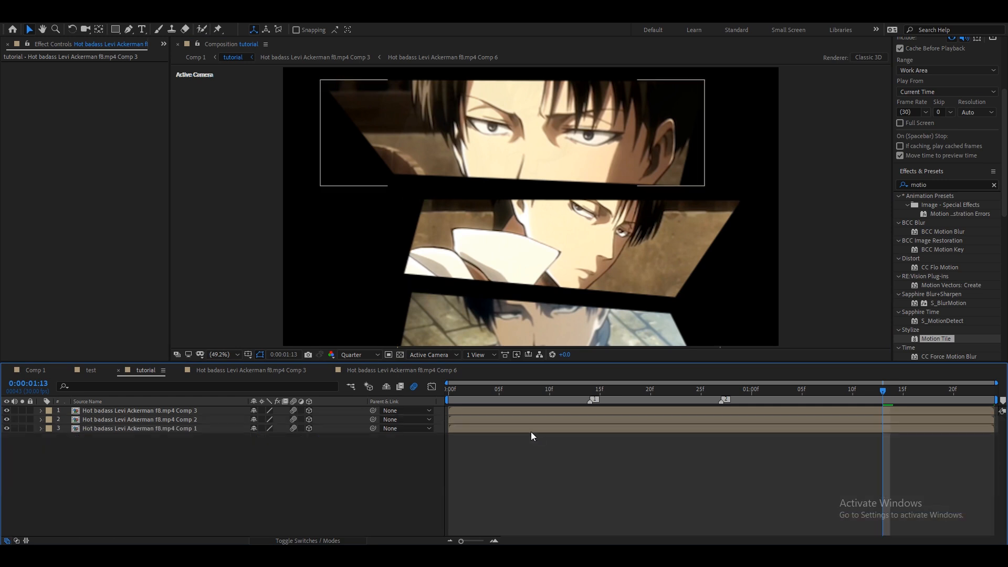
Return to the start of the composition and add a new camera layer with default settings.
drag(466, 389, 661, 400)
key(Home)
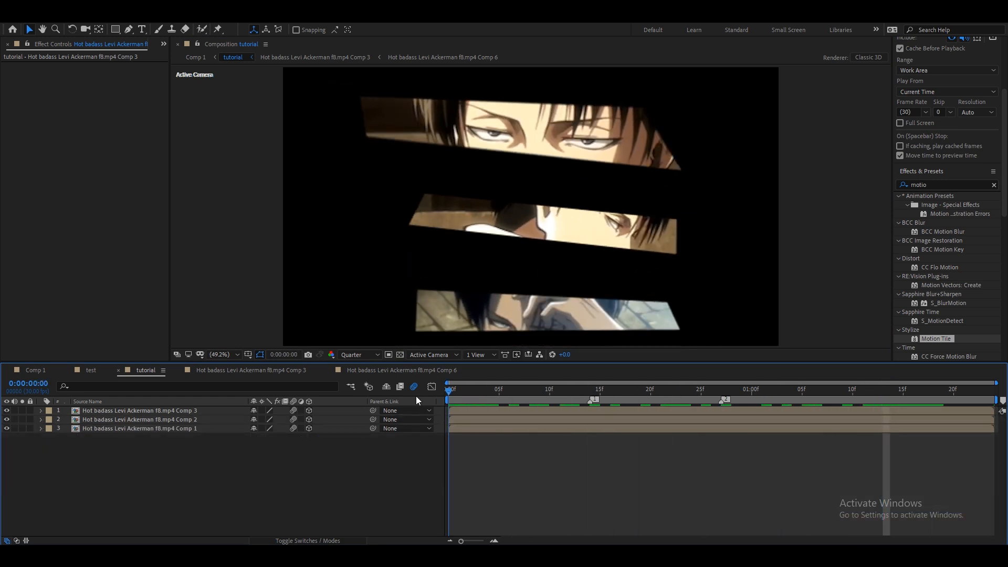
right_click(439, 412)
mouse_move(489, 420)
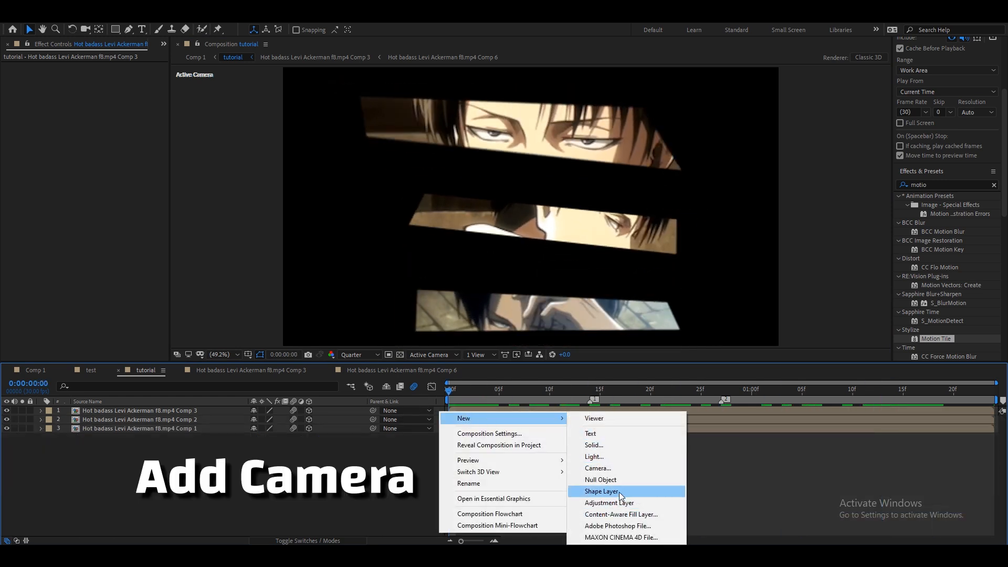
click(598, 467)
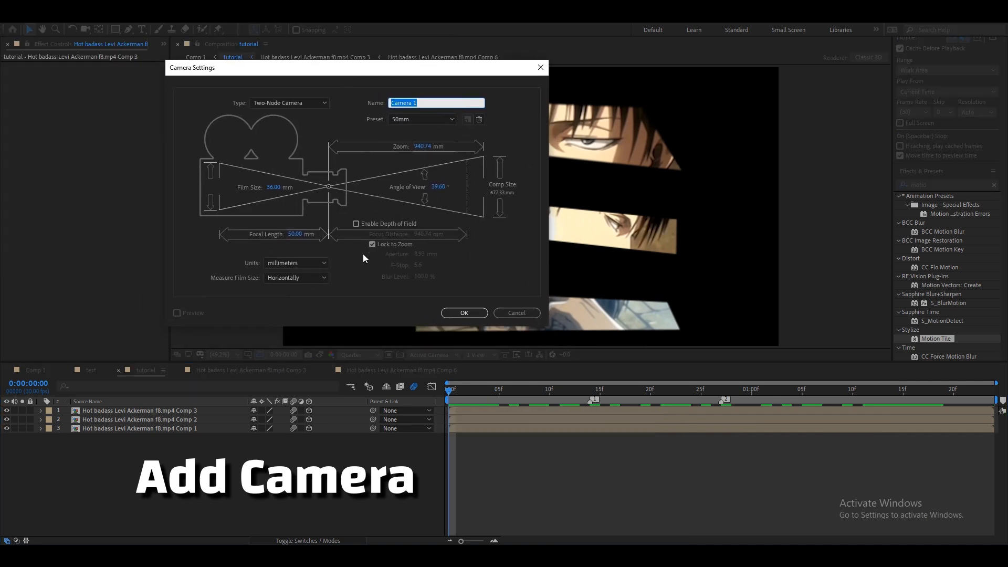
click(458, 315)
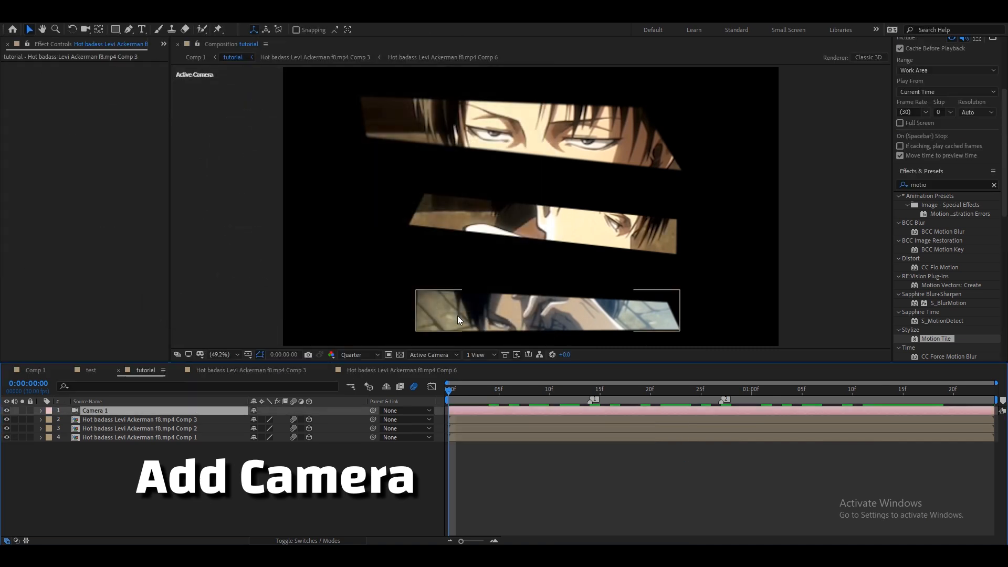
Add a null object and duplicate it three times to get four nulls.
right_click(440, 411)
mouse_move(478, 422)
click(612, 480)
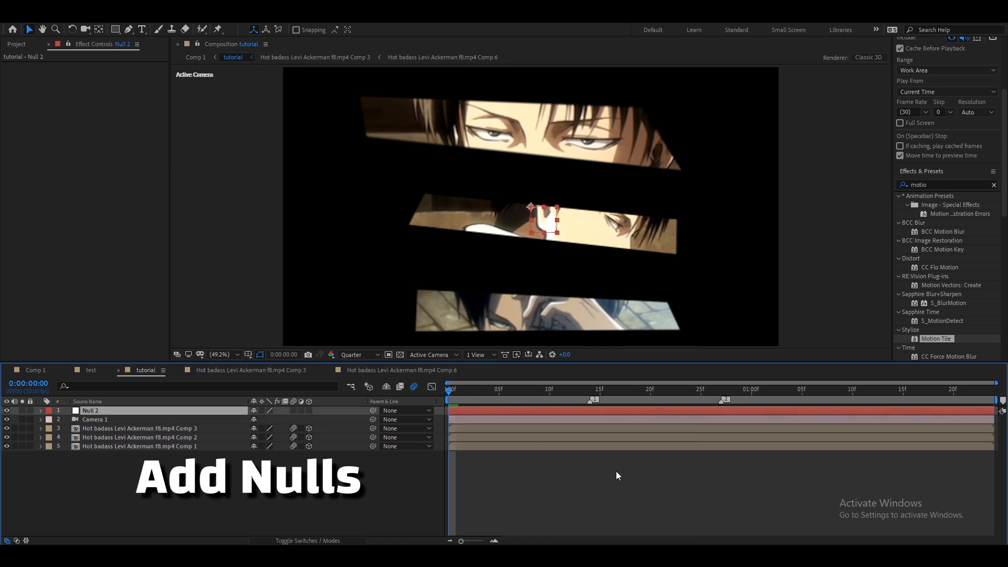
key(ctrl+d)
key(ctrl+d)
key(ctrl+d)
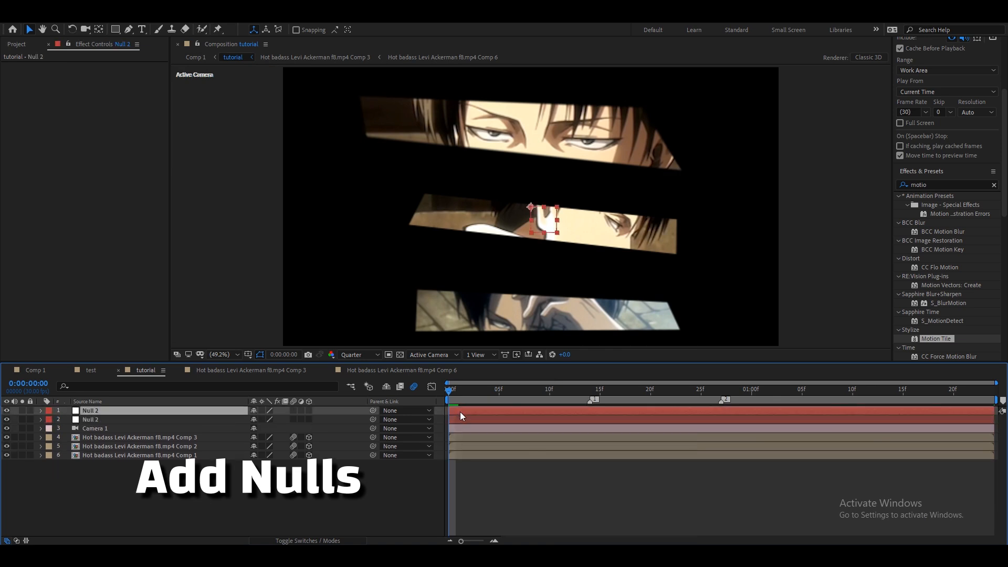
click(557, 471)
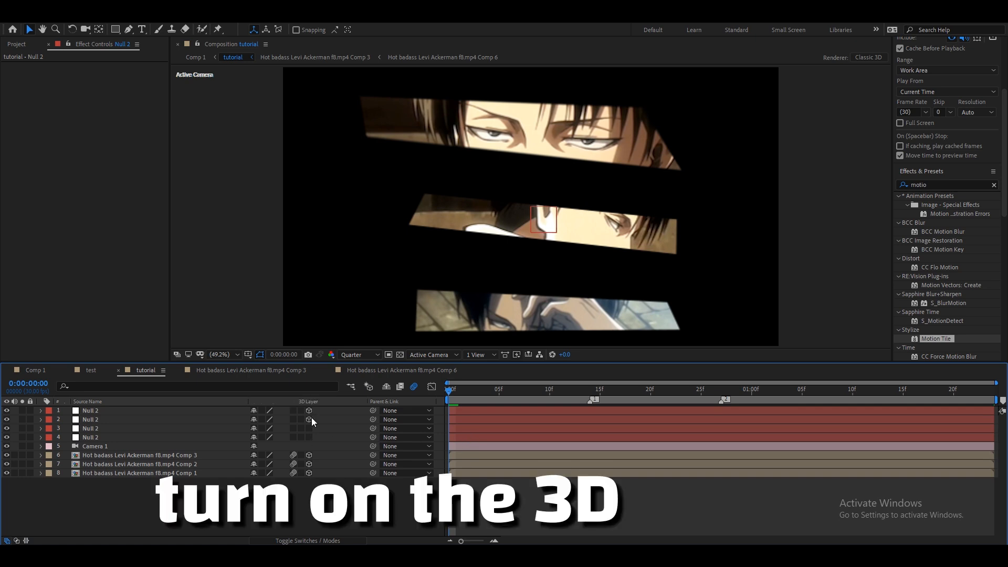
Make the nulls 3D and chain-parent them, with the camera under the fourth null and each null under the one above.
drag(372, 446, 455, 440)
drag(373, 437, 211, 411)
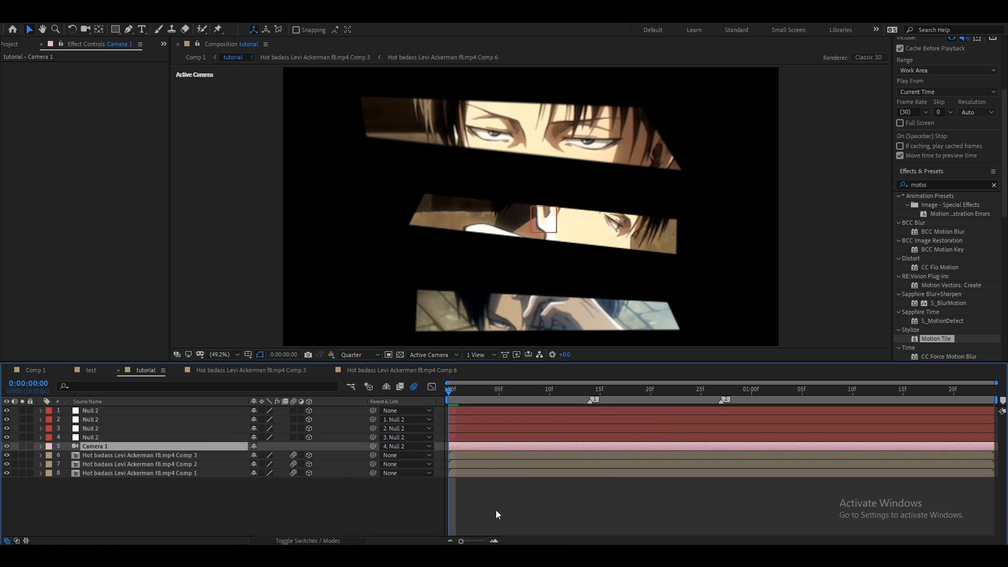
click(501, 510)
At the first frame, keyframe the fourth null's position at 0, -700, 1025.
drag(455, 392, 438, 414)
click(454, 440)
key(p)
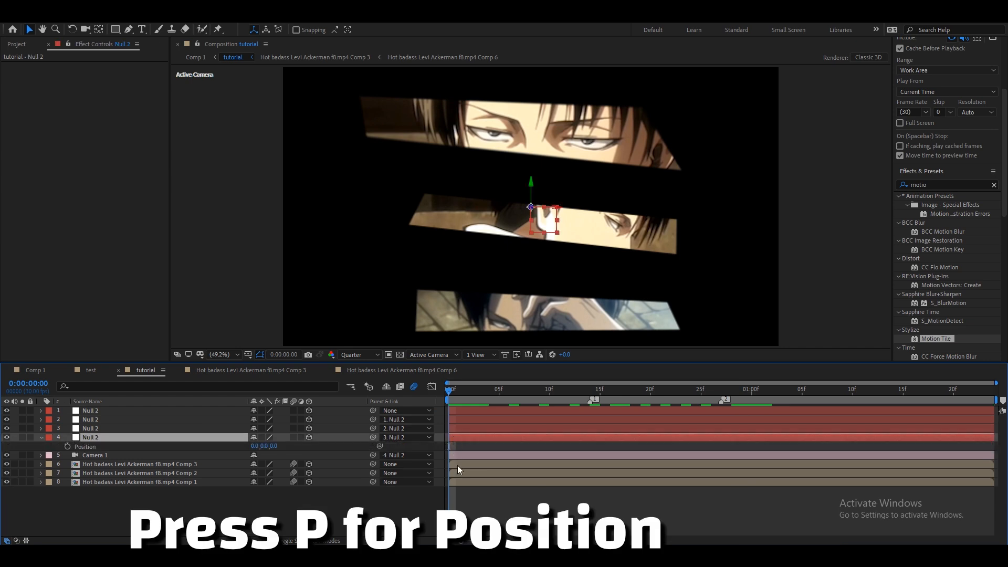
click(68, 447)
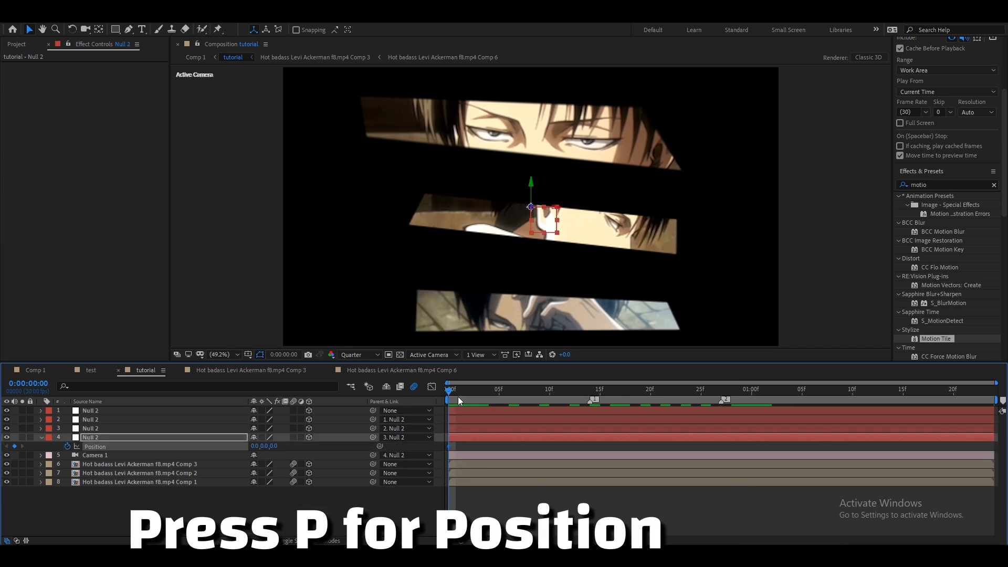
drag(271, 445, 446, 462)
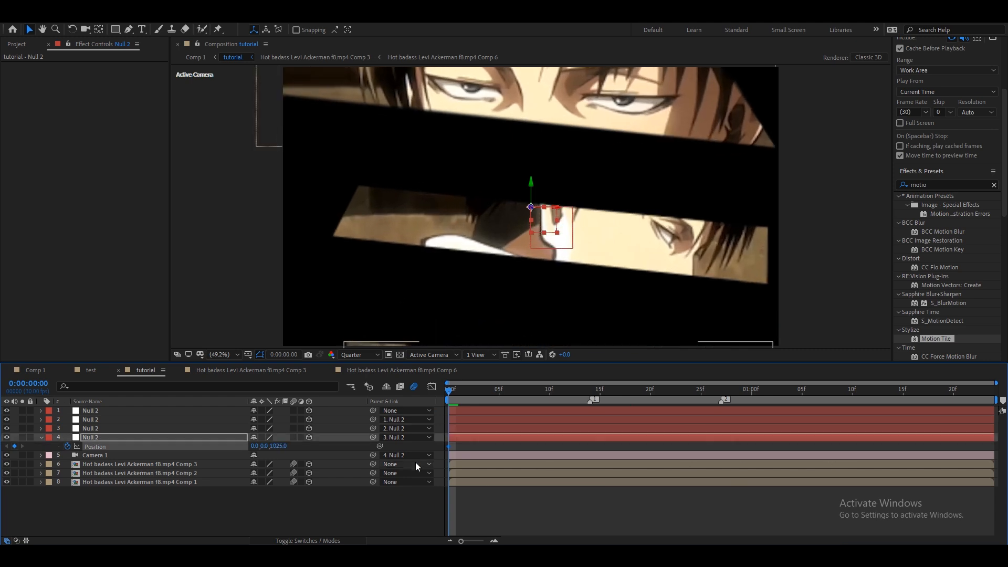
drag(263, 450, 236, 445)
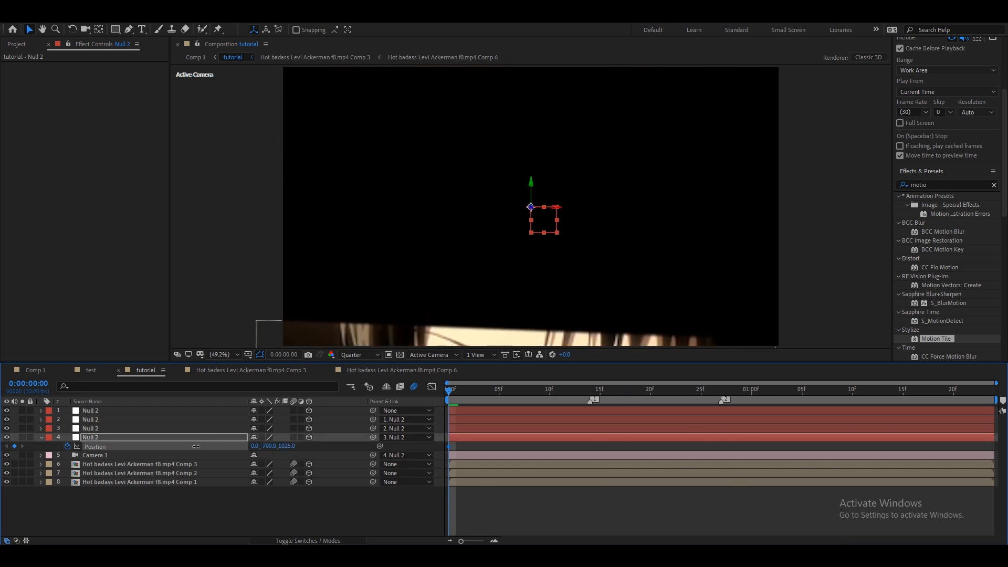
At 0:00:00:11, set a position keyframe for the fourth null at 0, -318, 488.
drag(488, 390, 561, 392)
right_click(206, 445)
click(189, 389)
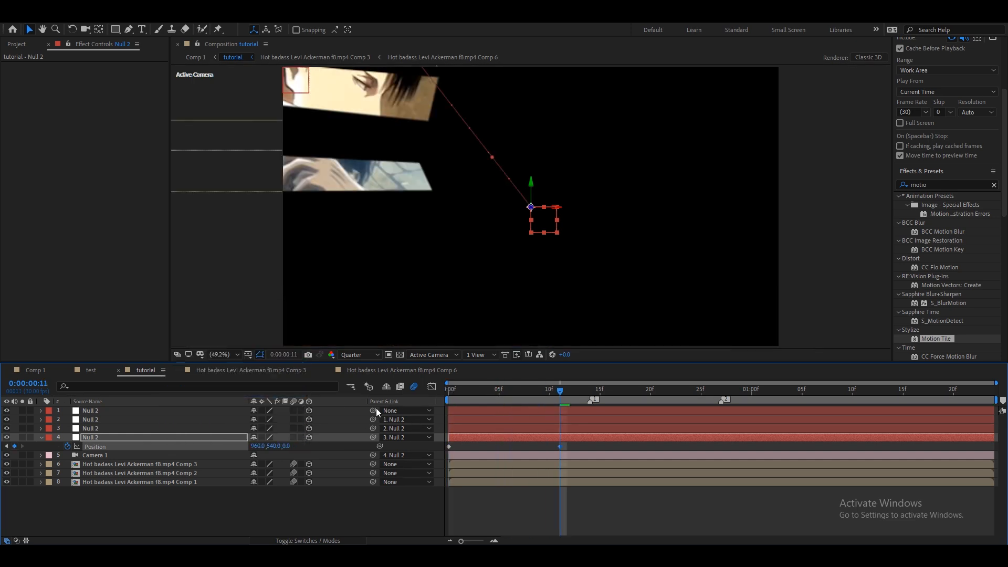
click(313, 447)
click(258, 446)
text(0)
click(342, 445)
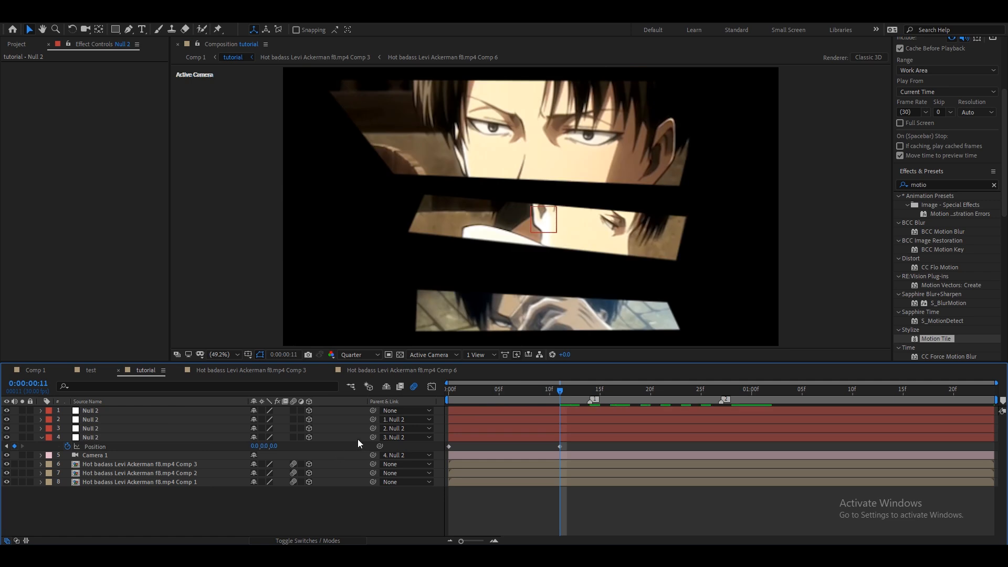
drag(271, 447, 537, 457)
drag(270, 448, 226, 455)
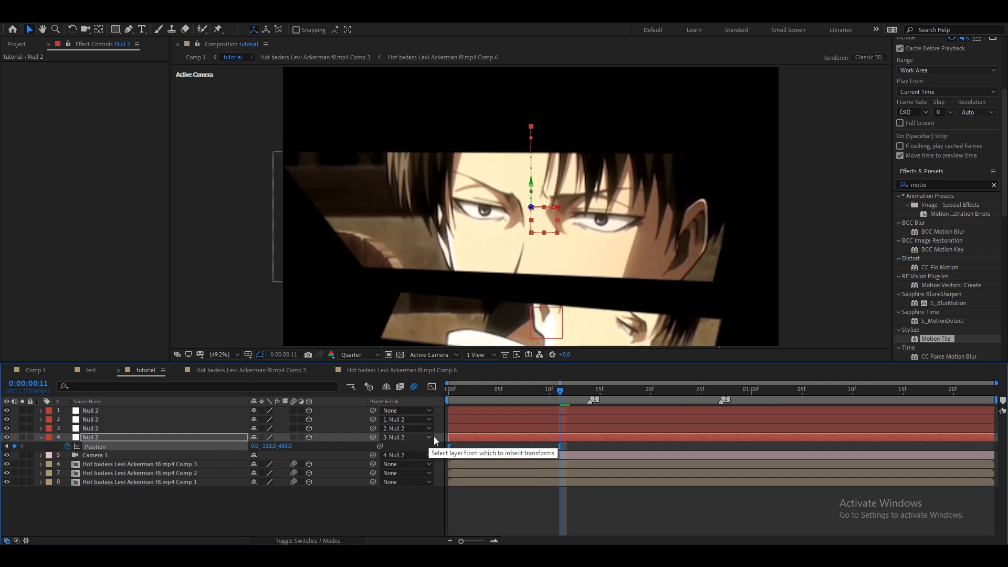
In the speed graph, drag the influence handles to give the fourth null's position a strong ease-out.
key(shift+F3)
click(603, 530)
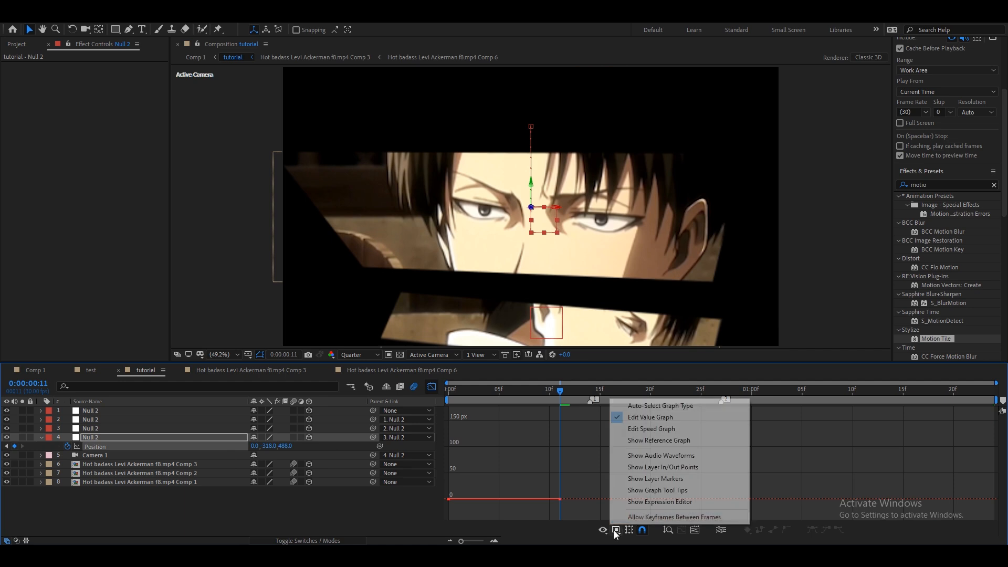
click(642, 429)
click(692, 529)
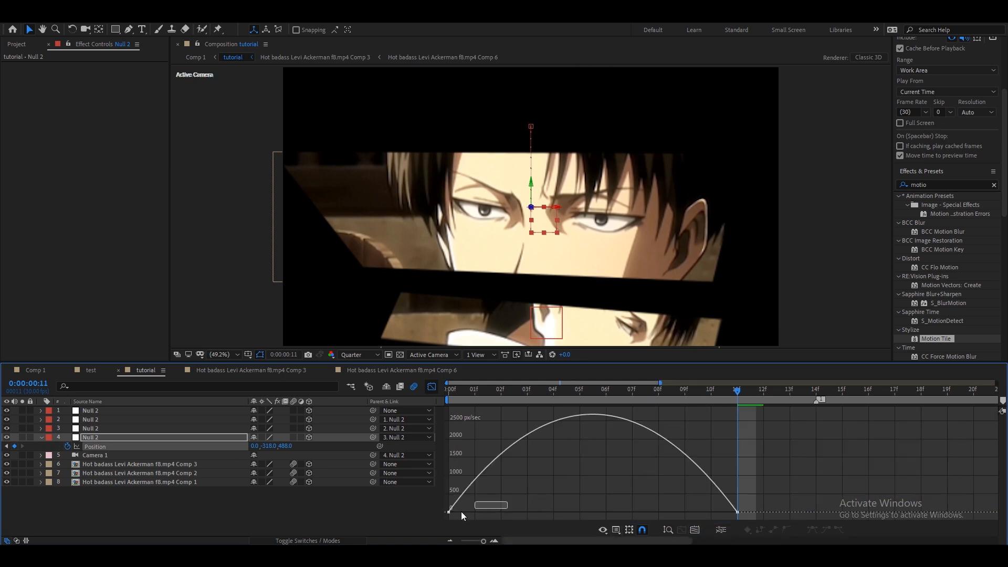
drag(497, 513, 420, 513)
drag(689, 513, 551, 517)
drag(457, 391, 666, 430)
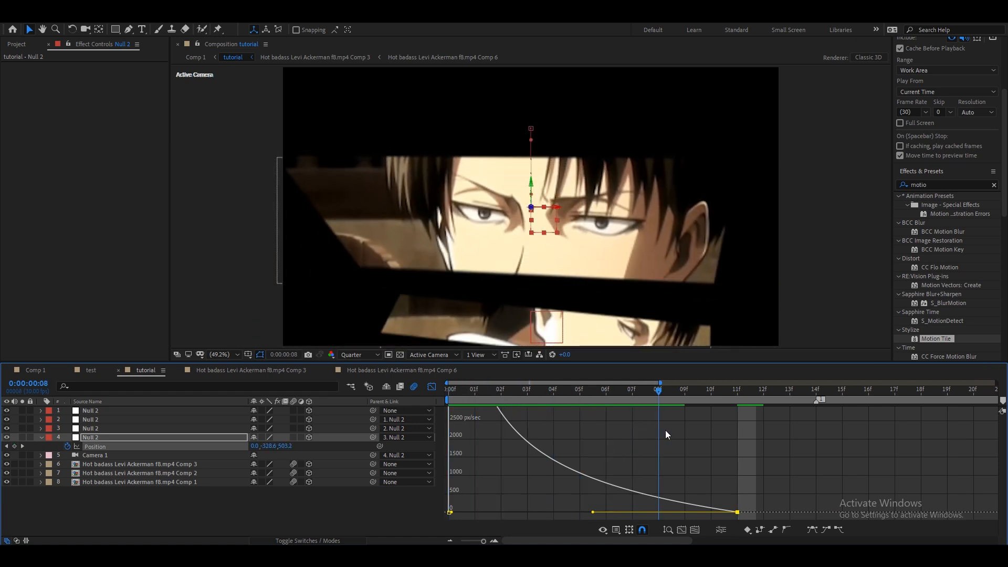
Leave the graph editor and fine-tune the fourth null's position at 0:00:00:11.
click(431, 386)
drag(479, 391, 428, 415)
click(323, 498)
drag(287, 446, 338, 462)
click(338, 511)
drag(449, 390, 734, 419)
click(450, 541)
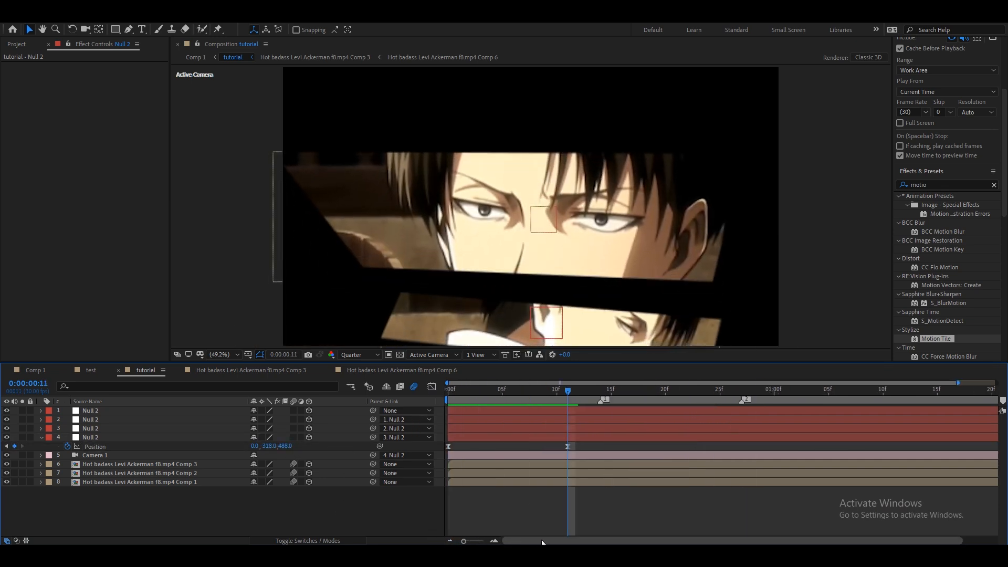
At 0:00:00:09, select the third null and keyframe its Position and Z Rotation.
click(547, 393)
drag(546, 393, 543, 399)
click(543, 428)
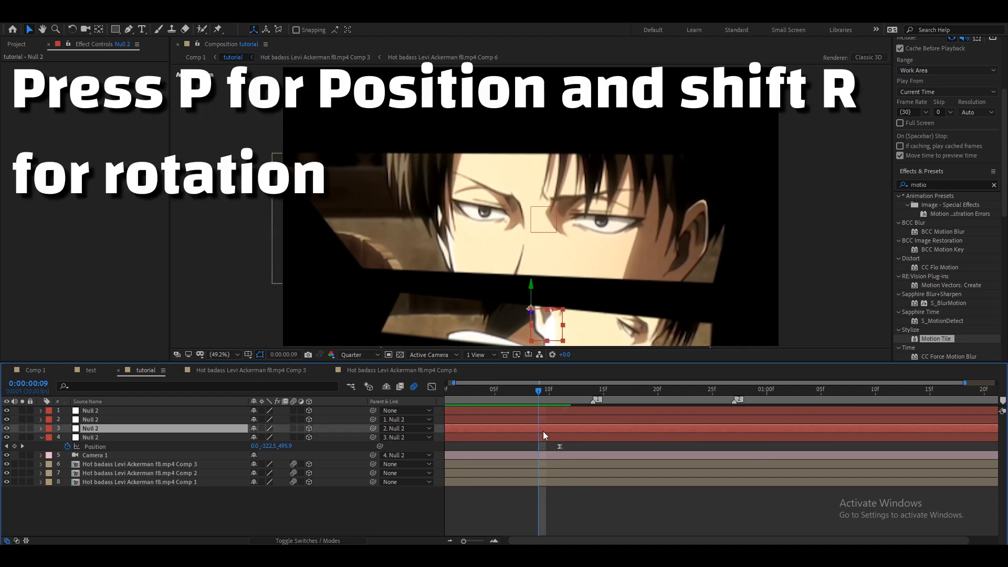
key(p)
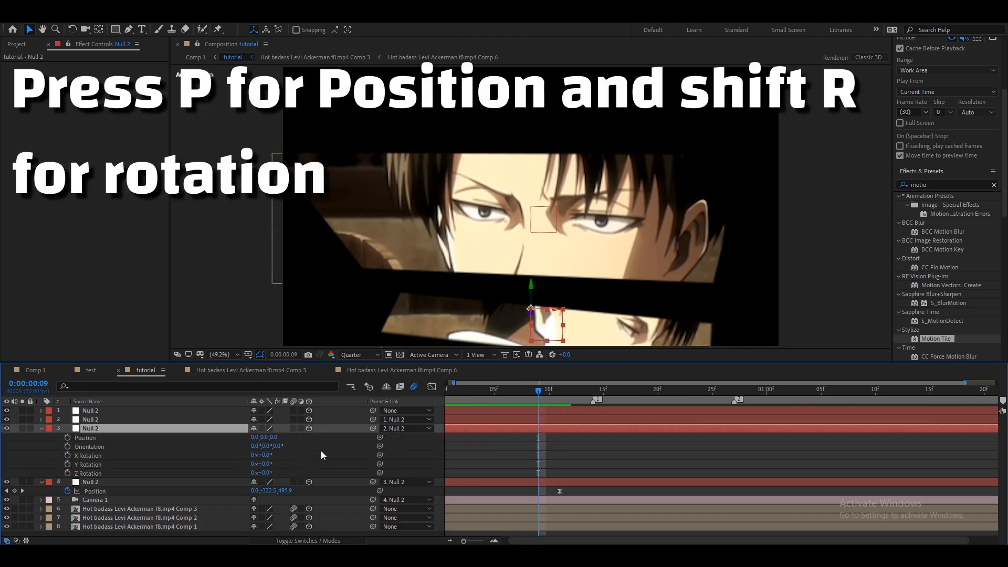
click(42, 428)
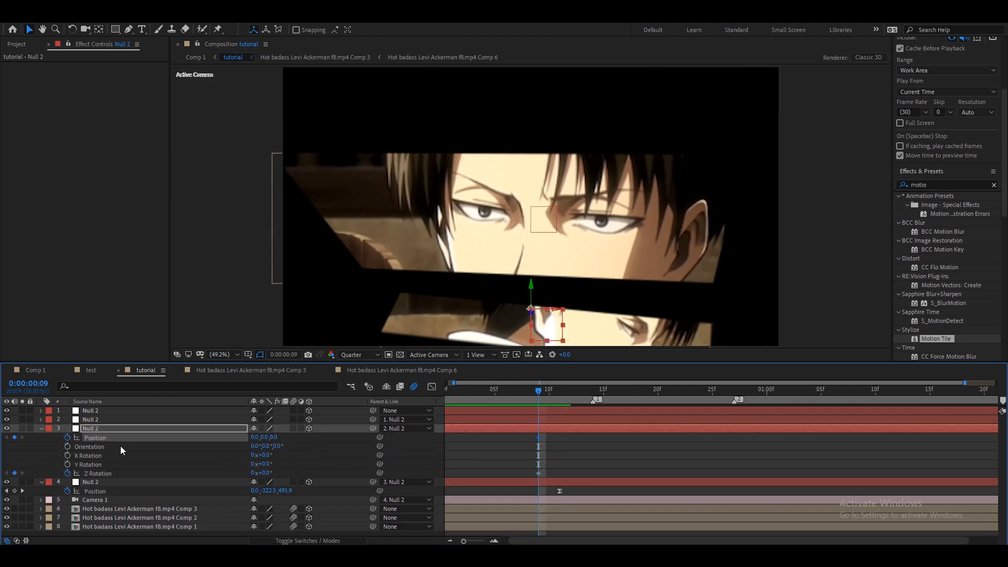
key(u)
At 0:00:01:00, set the third null's position to 0, 270, 312 and Z rotation to 10°.
mouse_move(527, 434)
mouse_down()
mouse_move(554, 440)
mouse_move(554, 450)
mouse_move(524, 438)
mouse_up()
drag(539, 391, 767, 392)
mouse_move(273, 438)
mouse_down()
mouse_move(447, 442)
mouse_move(2, 445)
mouse_move(278, 444)
mouse_up()
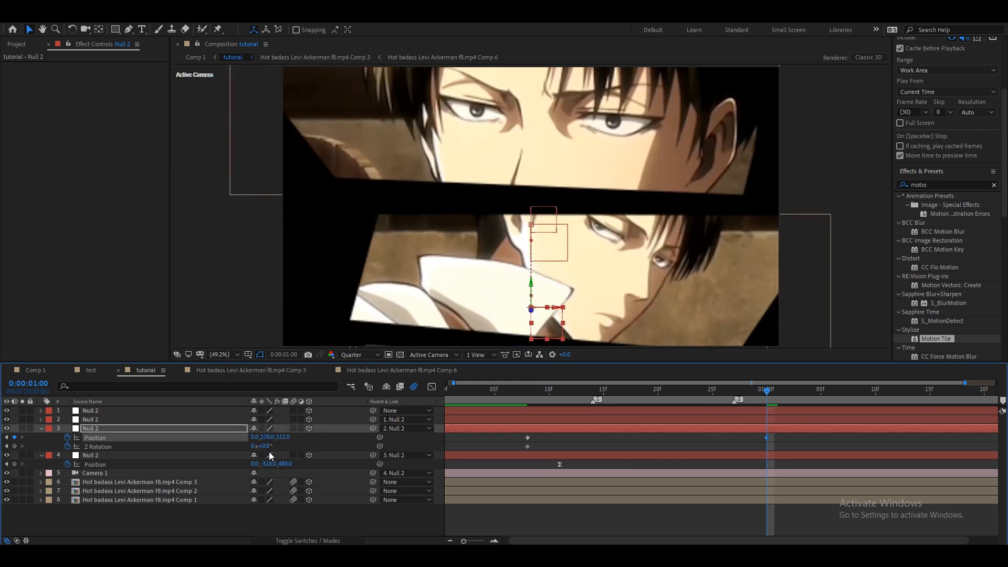
key(Return)
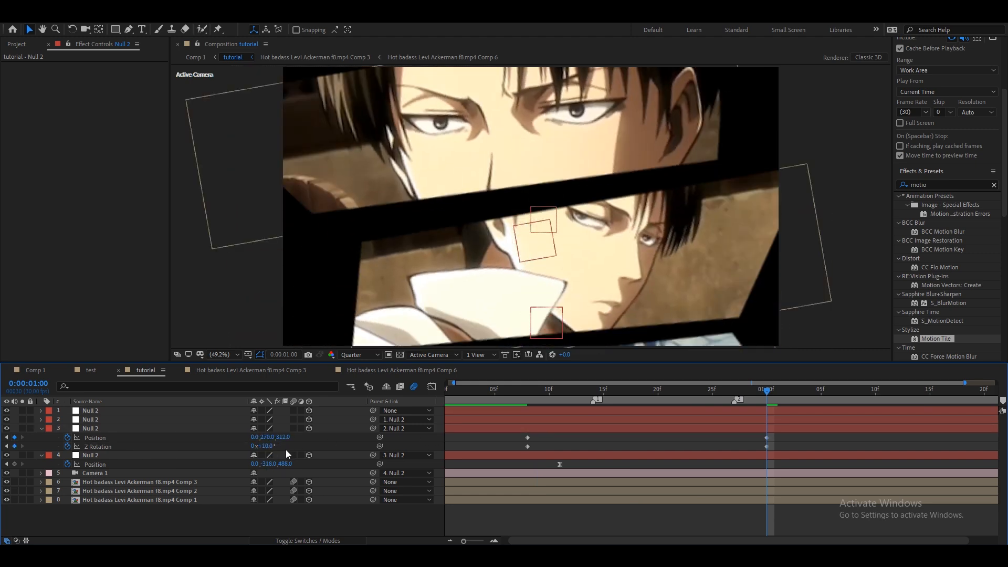
Refine the third null's position at 0:00:01:00 to 65, 304, 442.
drag(272, 439, 315, 447)
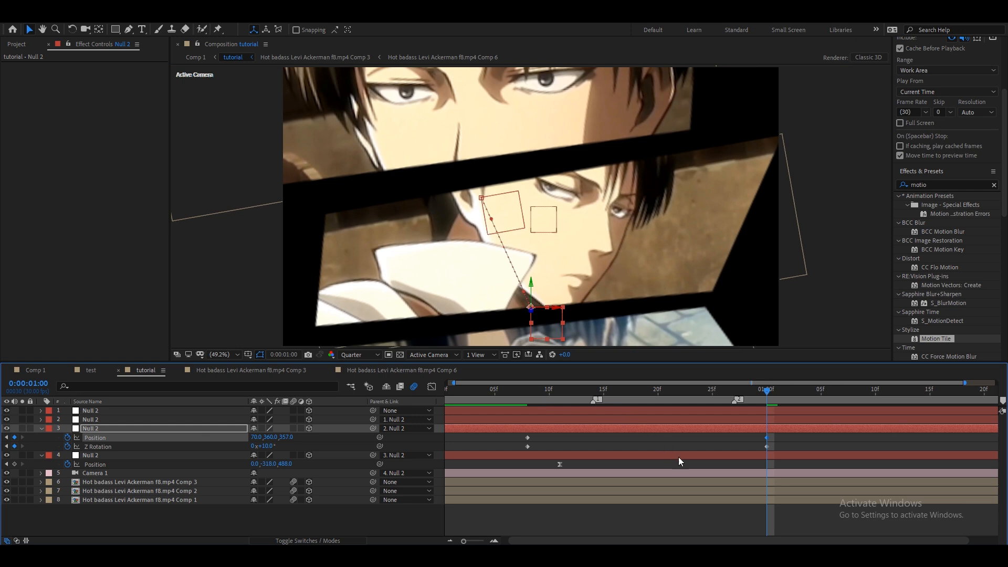
click(697, 464)
click(686, 491)
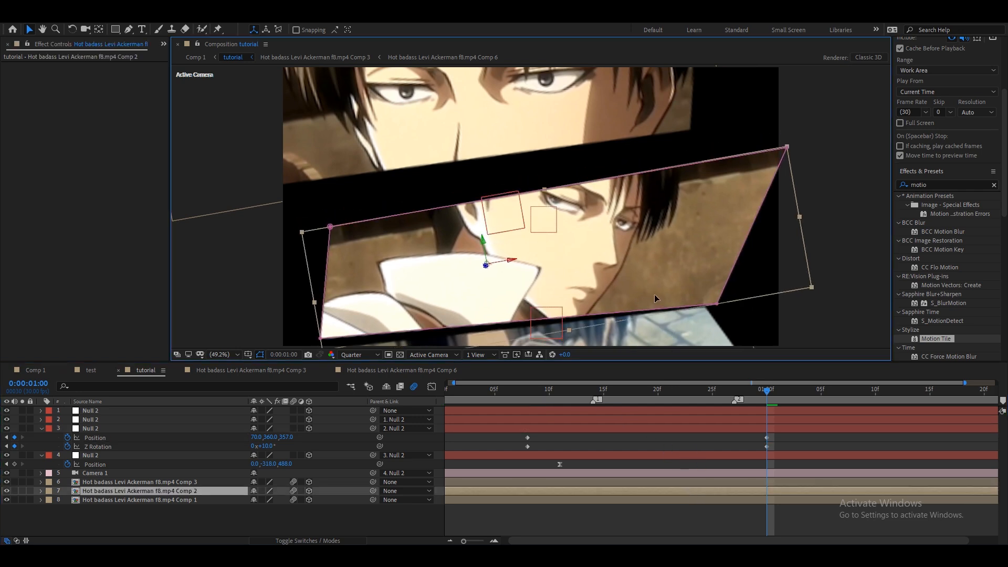
click(676, 339)
drag(683, 342, 696, 398)
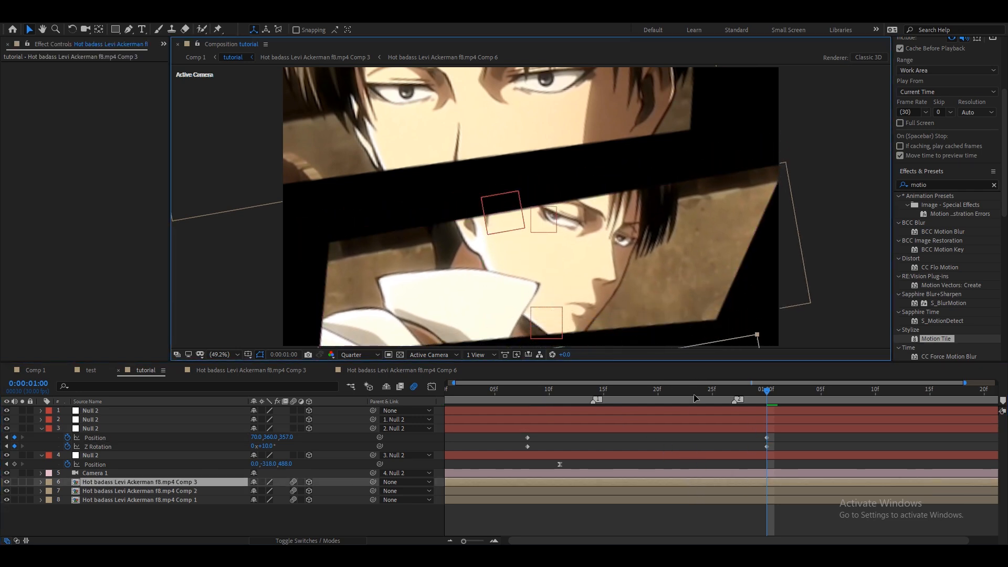
key(Return)
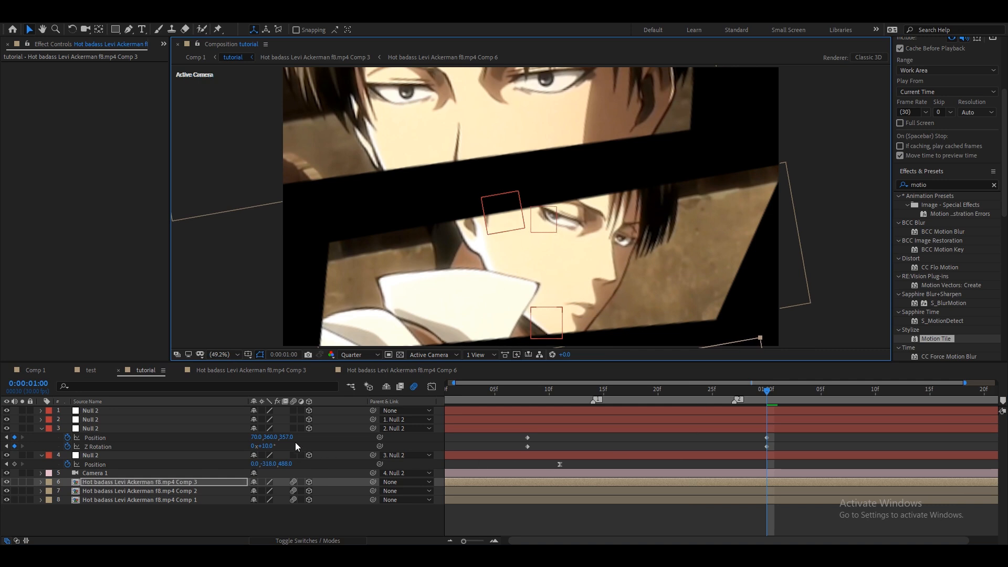
drag(270, 437, 317, 440)
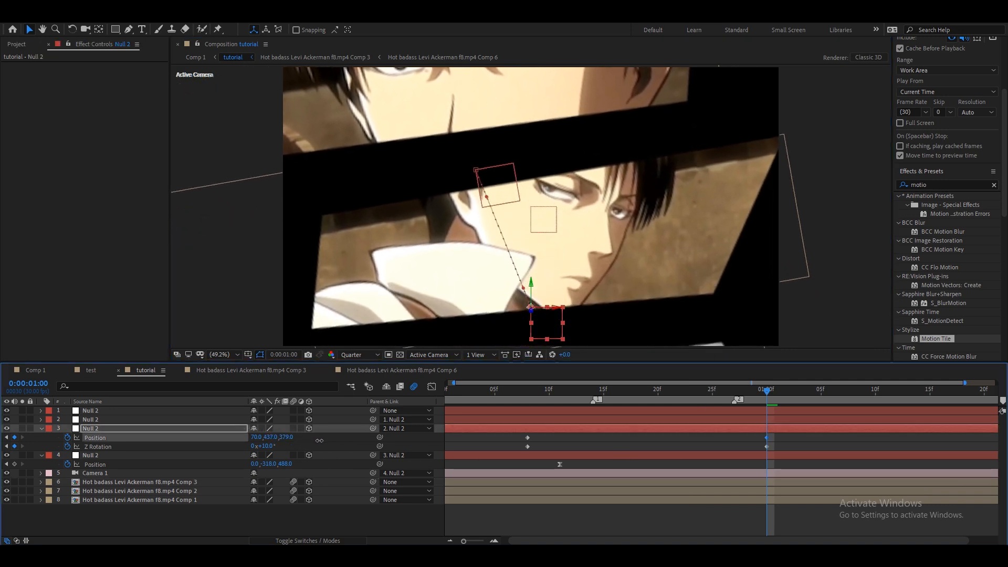
drag(256, 438, 315, 440)
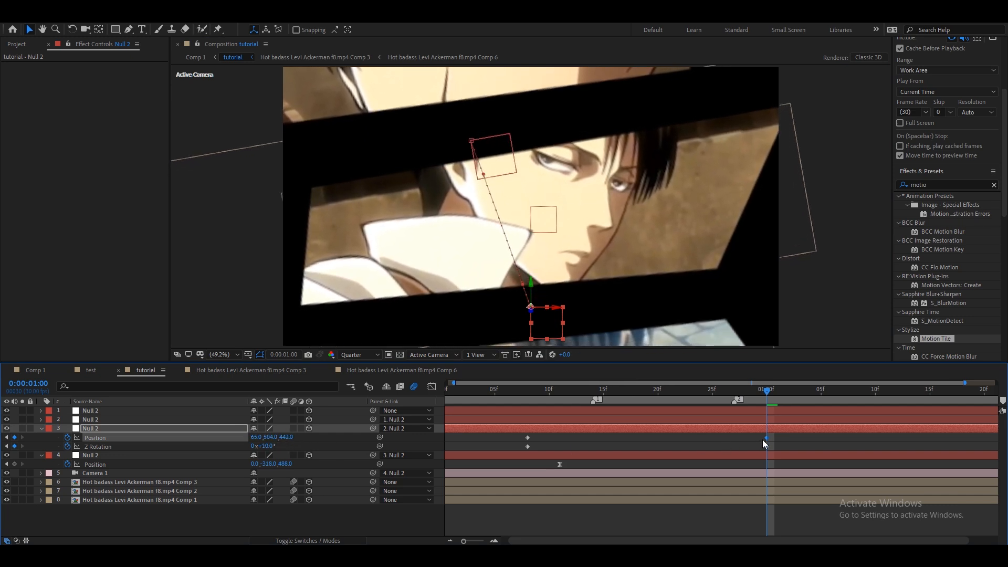
Move the third null's second position and rotation keyframes later to about 0:00:01:10.
scroll(502, 289, up, 1)
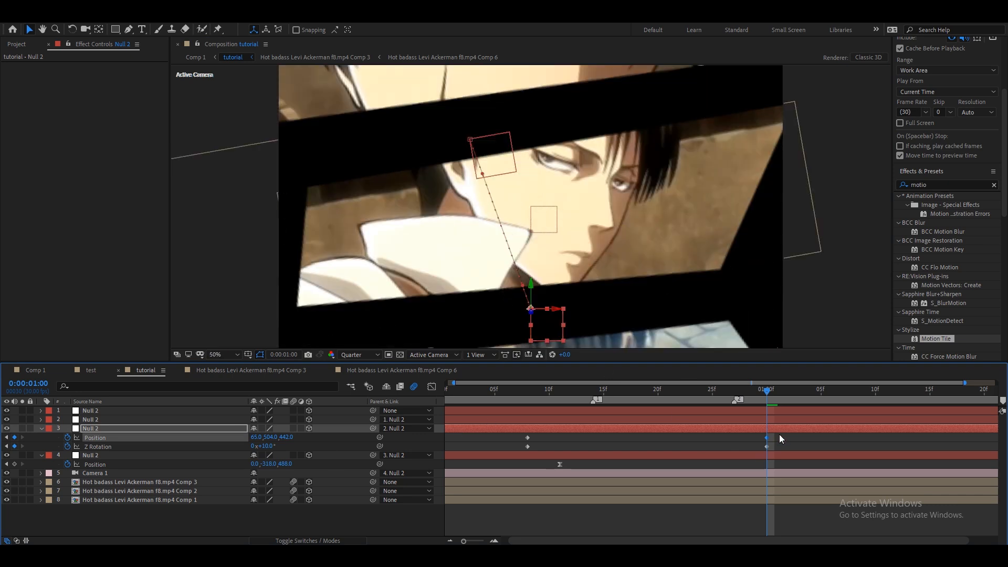
key(1)
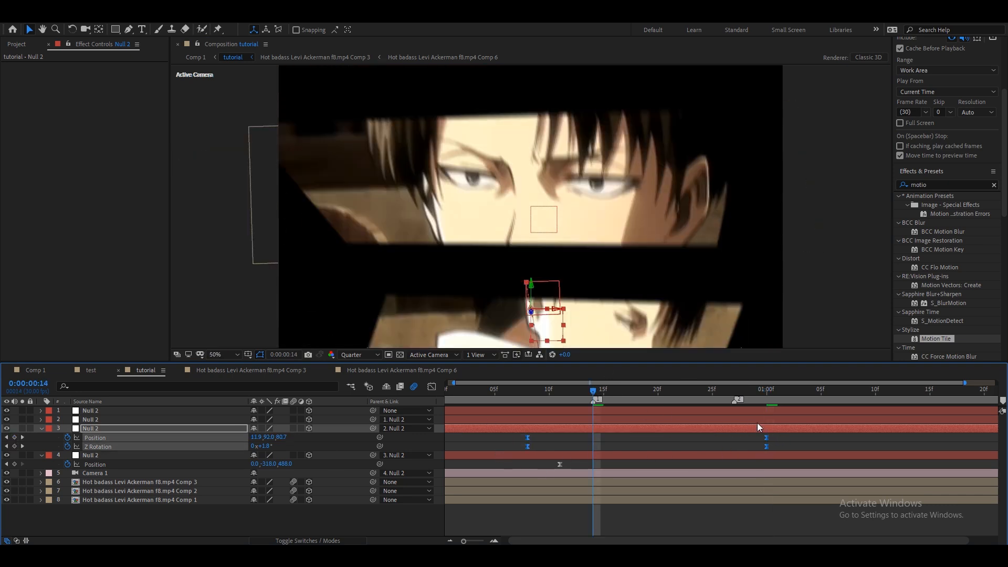
drag(767, 442, 875, 442)
click(561, 439)
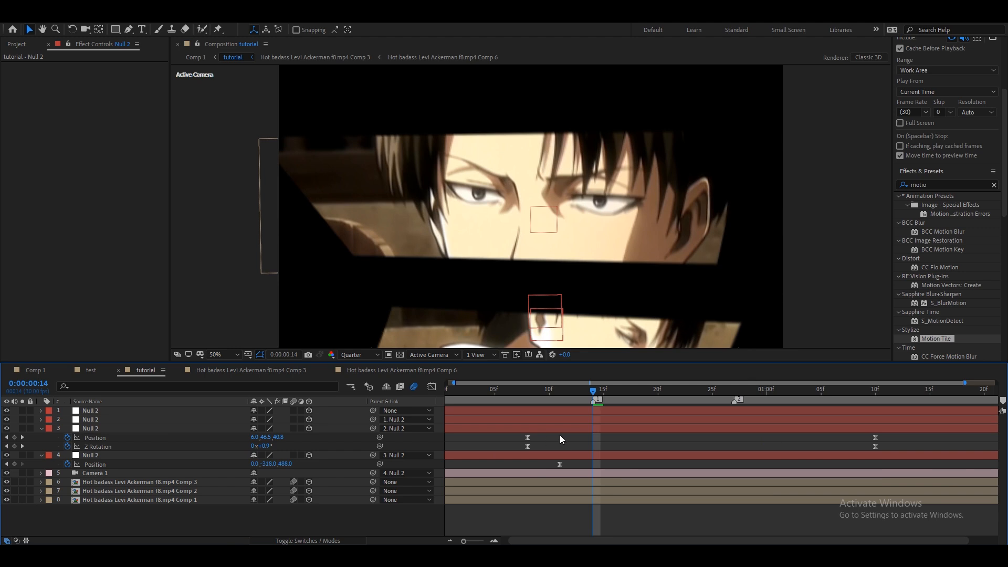
Ease the third null's Position and Z Rotation speed curves in the graph editor by adjusting the keyframe influence handles.
click(184, 438)
shift+click(183, 447)
click(431, 386)
scroll(798, 508, down, 1)
drag(902, 478, 656, 493)
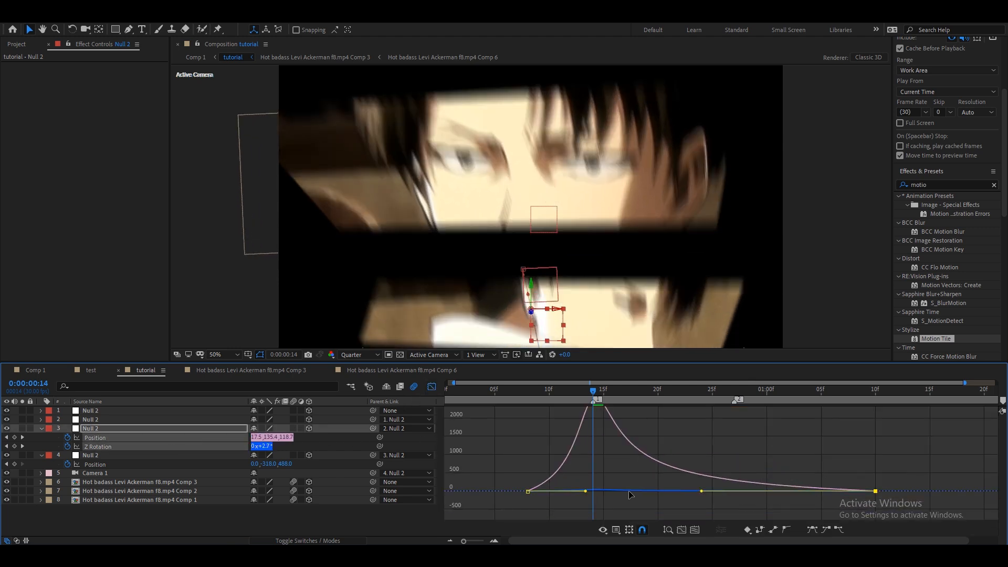
drag(582, 492, 576, 491)
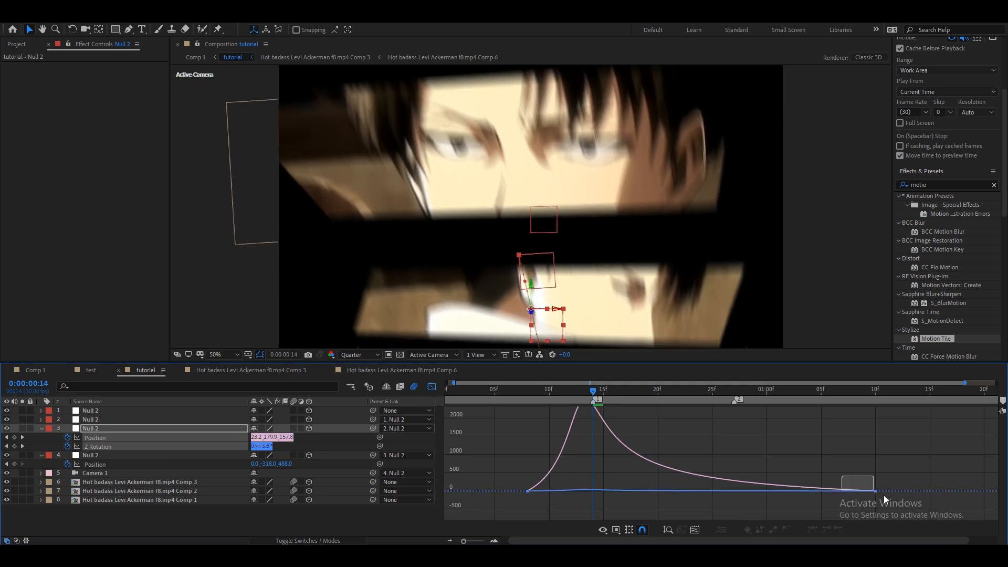
drag(701, 492, 710, 492)
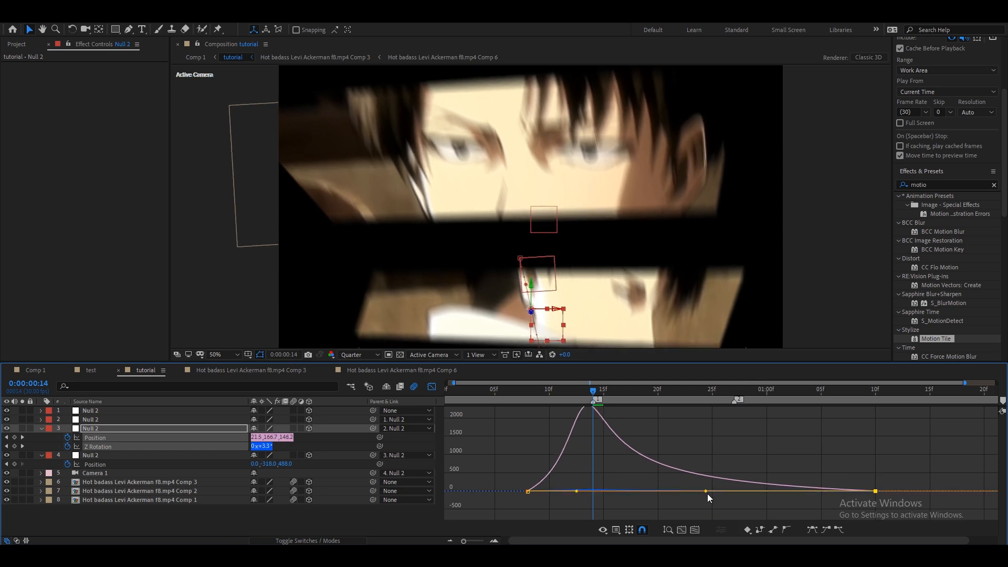
click(432, 387)
At 0:00:24, keyframe the second null's Position and Z Rotation and shift those keyframes to about 0:00:22.
key(Page_Up)
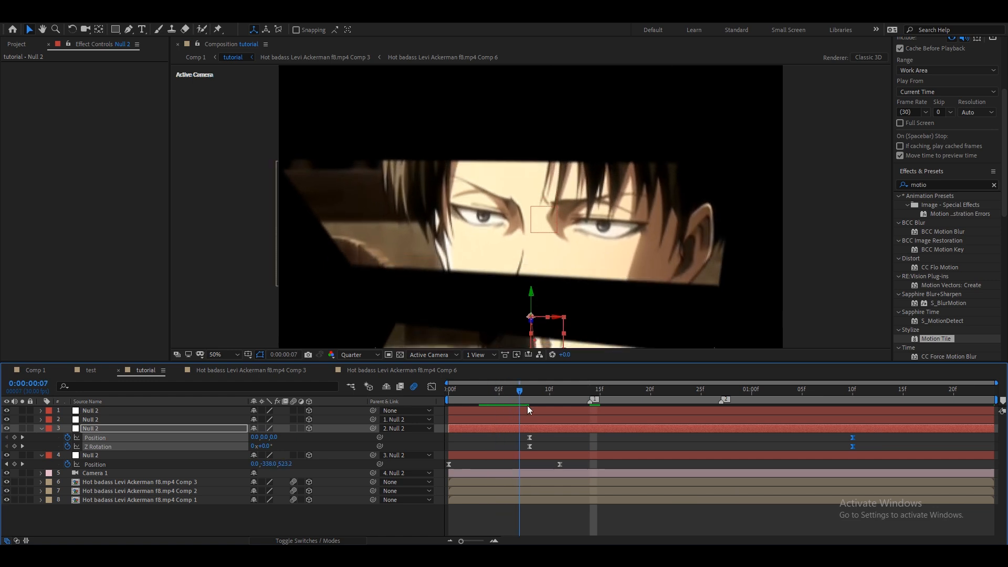
drag(589, 417, 687, 420)
click(687, 420)
key(p)
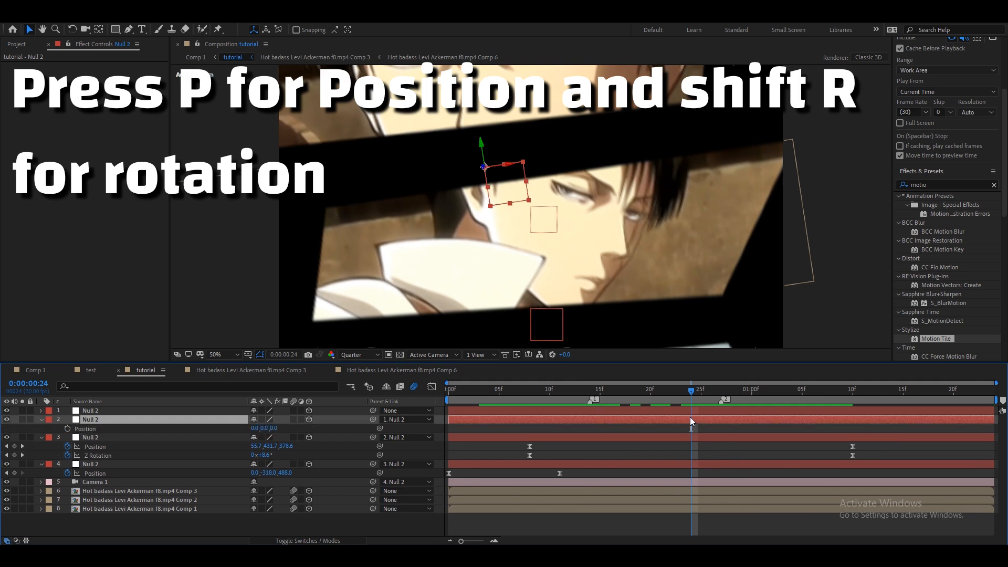
key(shift+r)
click(67, 464)
click(68, 428)
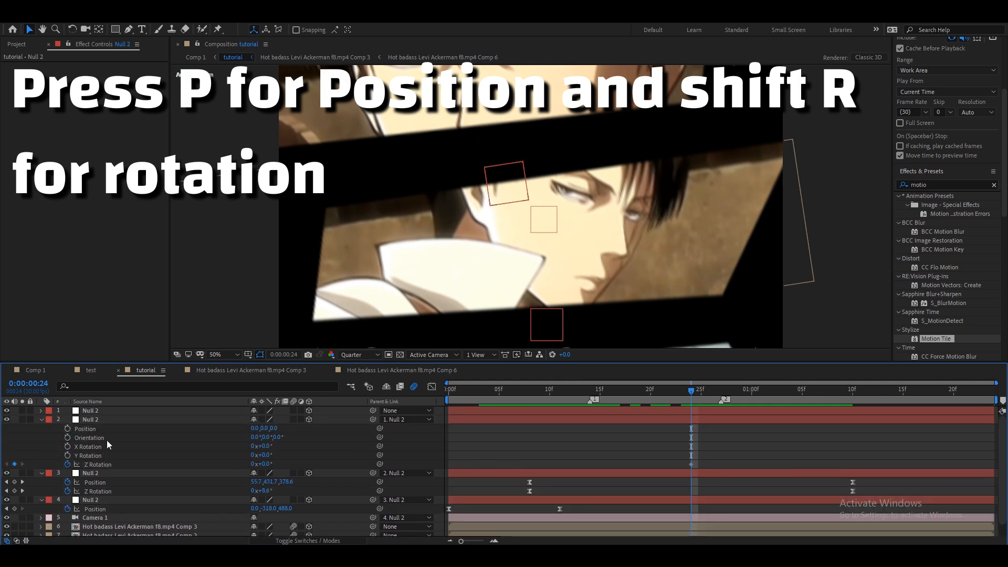
key(u)
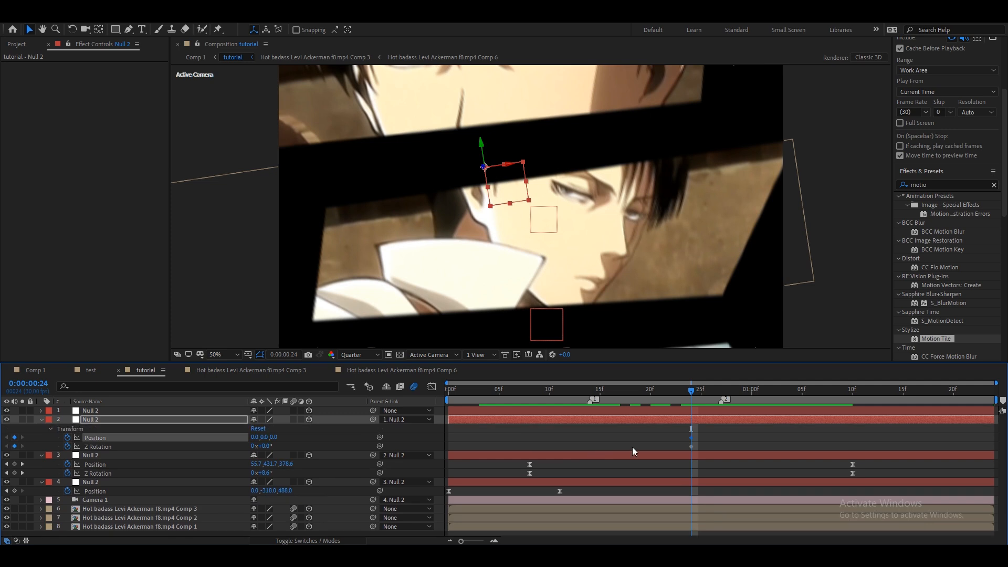
drag(706, 435, 675, 441)
At 0:00:01:21, set the second null's Z position to -225 and its Z rotation to -10°.
key(space)
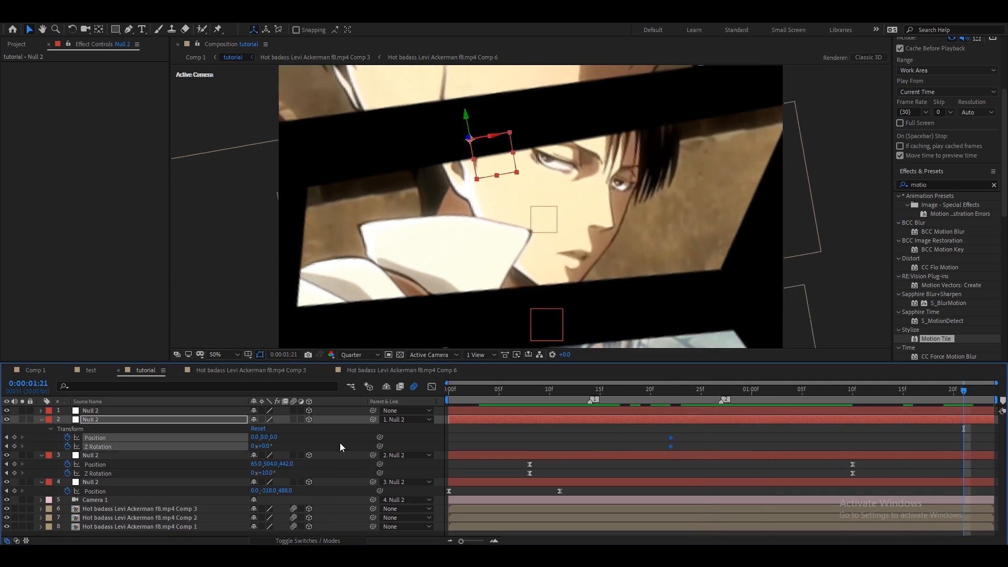
mouse_move(283, 440)
mouse_down()
mouse_move(226, 443)
mouse_move(268, 451)
mouse_up()
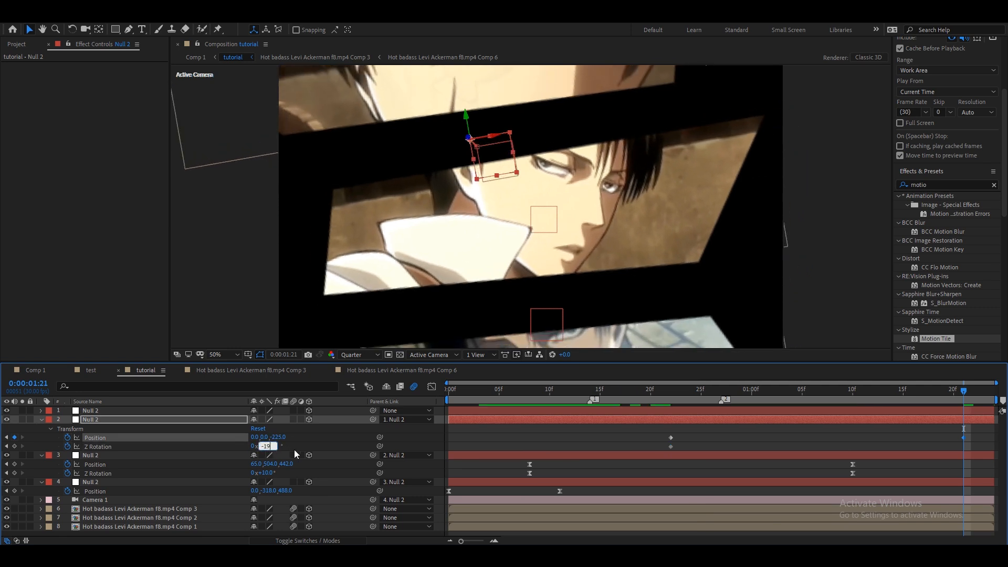
text(-10)
key(Return)
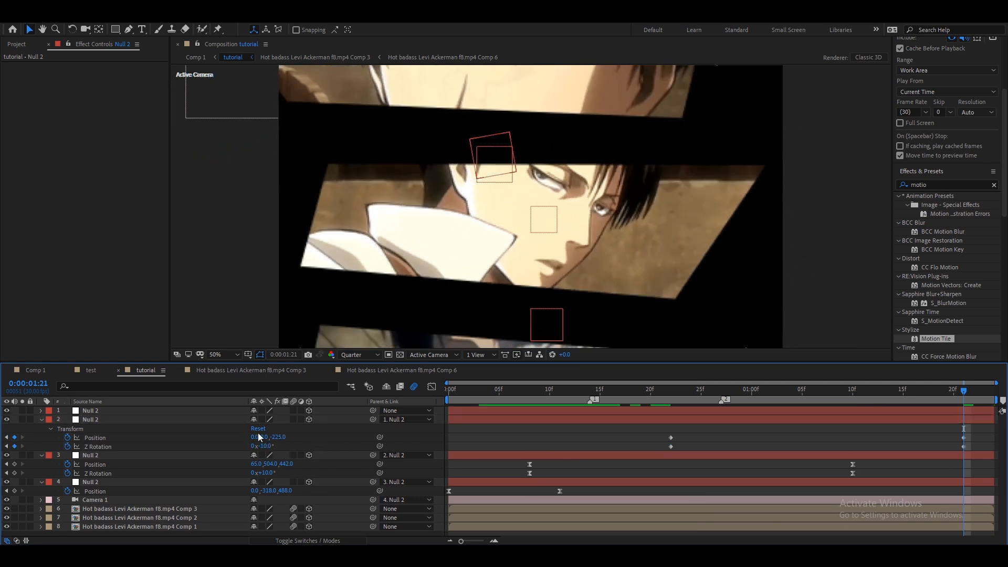
Refine the second null's position at 0:00:01:21 to 0, 498, -498 and its Z rotation to -11°.
drag(264, 437, 469, 442)
click(469, 442)
drag(268, 438, 146, 441)
click(271, 447)
click(295, 449)
Scale the Comp 3 clip layer to 119% and reposition it slightly in the composition view.
click(565, 510)
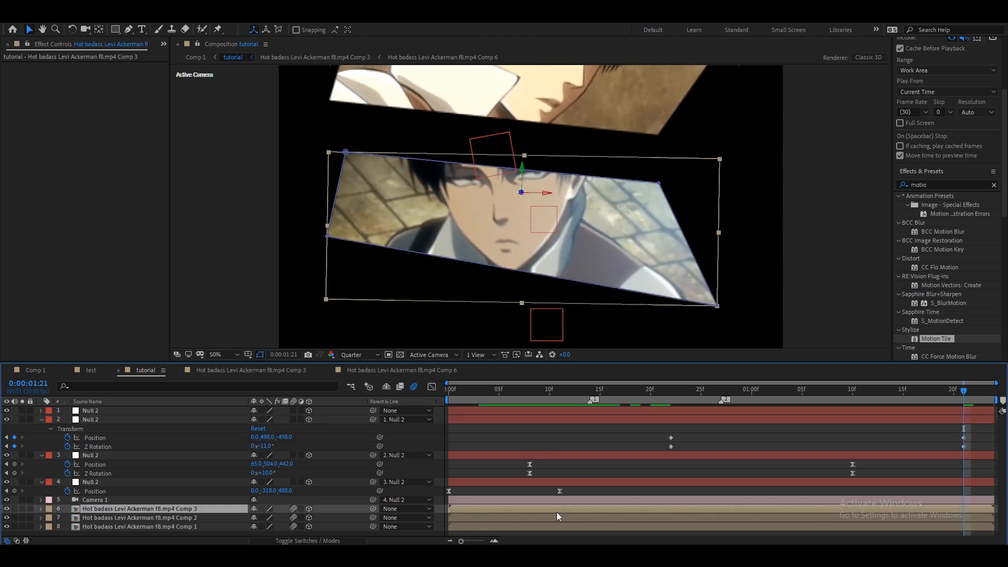
key(s)
drag(266, 518, 309, 519)
drag(557, 256, 577, 283)
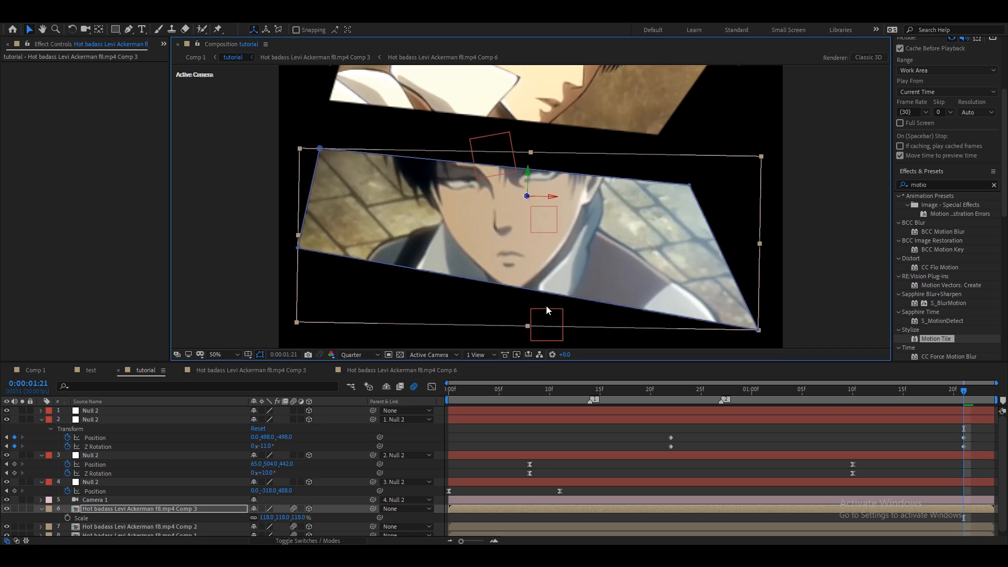
mouse_move(300, 517)
mouse_down()
mouse_move(321, 519)
mouse_move(303, 518)
mouse_up()
drag(605, 251, 607, 242)
Set the second null's position to 0, 550, -465 and nudge both of its keyframe pairs slightly.
drag(291, 440, 203, 443)
drag(270, 440, 294, 446)
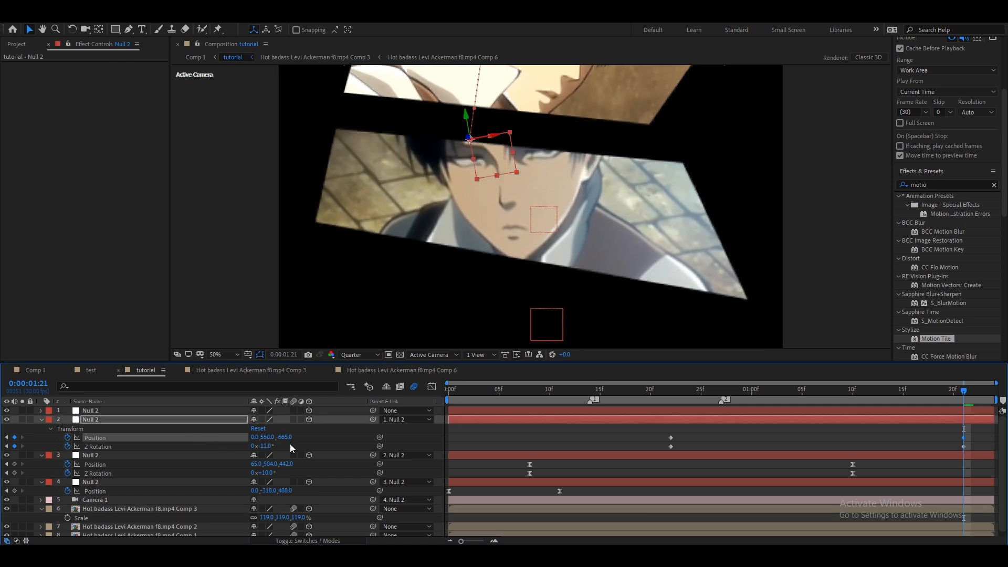
drag(647, 433, 1003, 450)
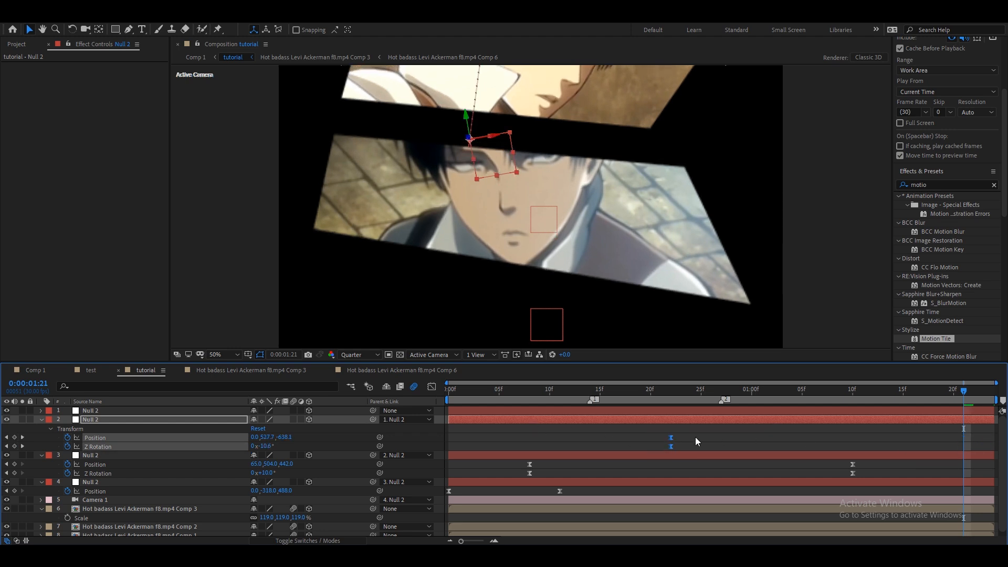
drag(669, 440, 665, 437)
Ease the second null's Position and Z Rotation speed curves in the graph editor by dragging the influence handles.
click(721, 391)
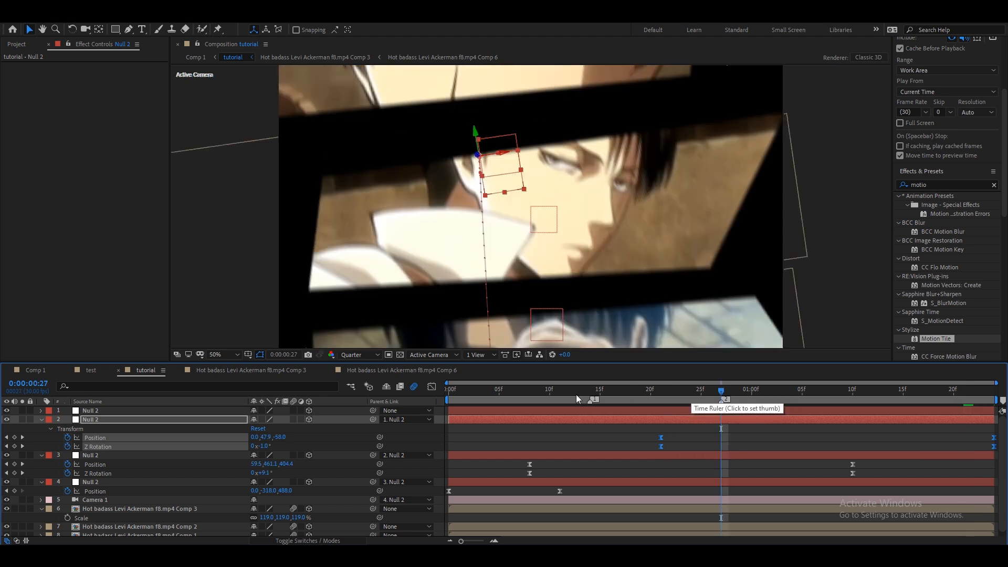
click(431, 387)
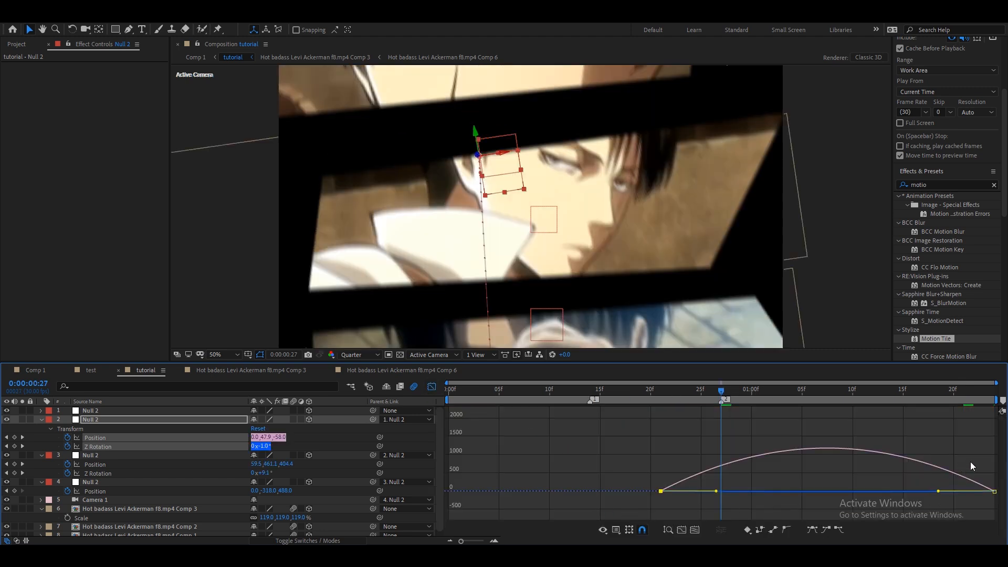
drag(938, 491, 828, 491)
drag(634, 466, 705, 492)
click(695, 530)
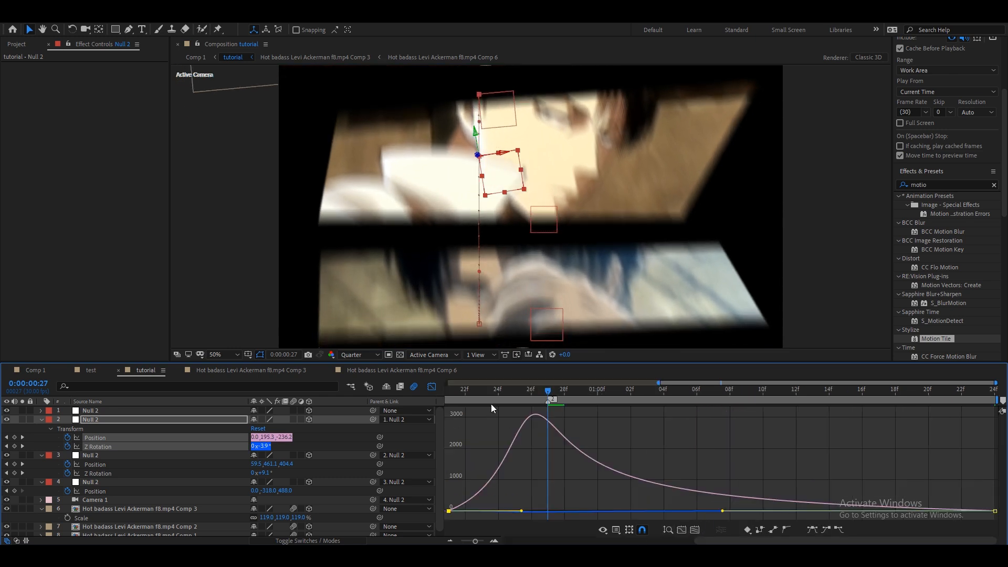
drag(486, 393, 427, 408)
click(432, 387)
Preview the camera animation from the start of the composition.
key(space)
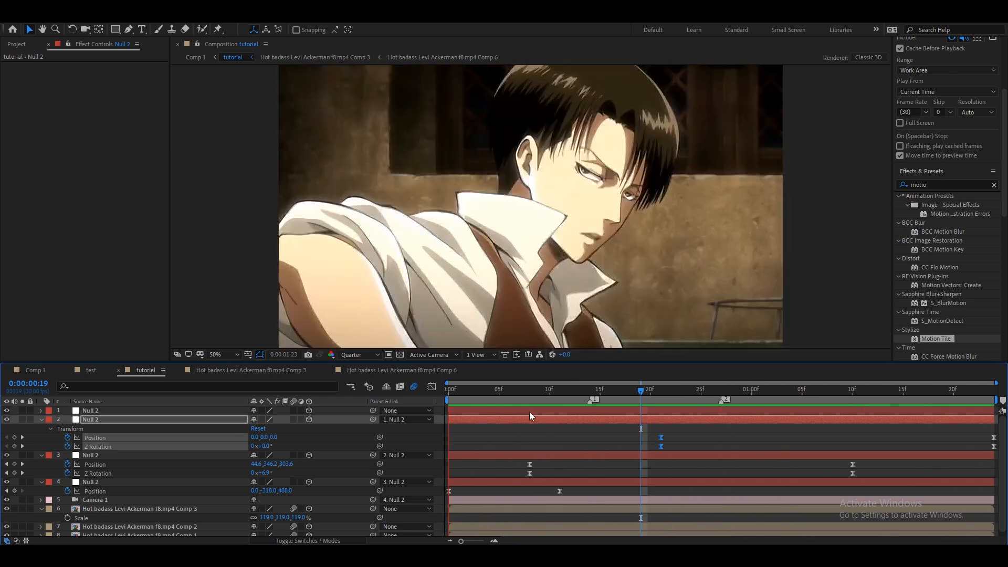
key(space)
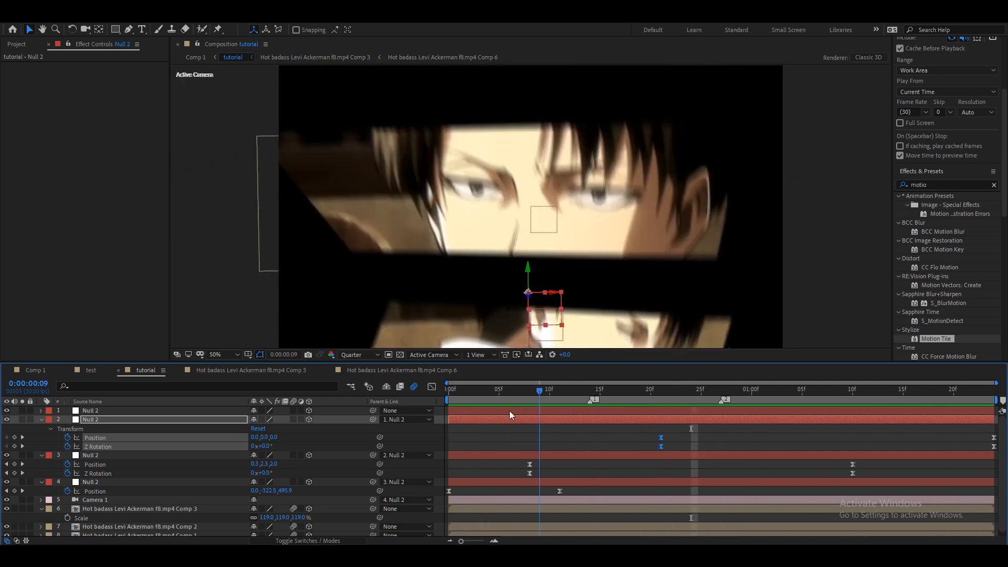
key(Home)
key(space)
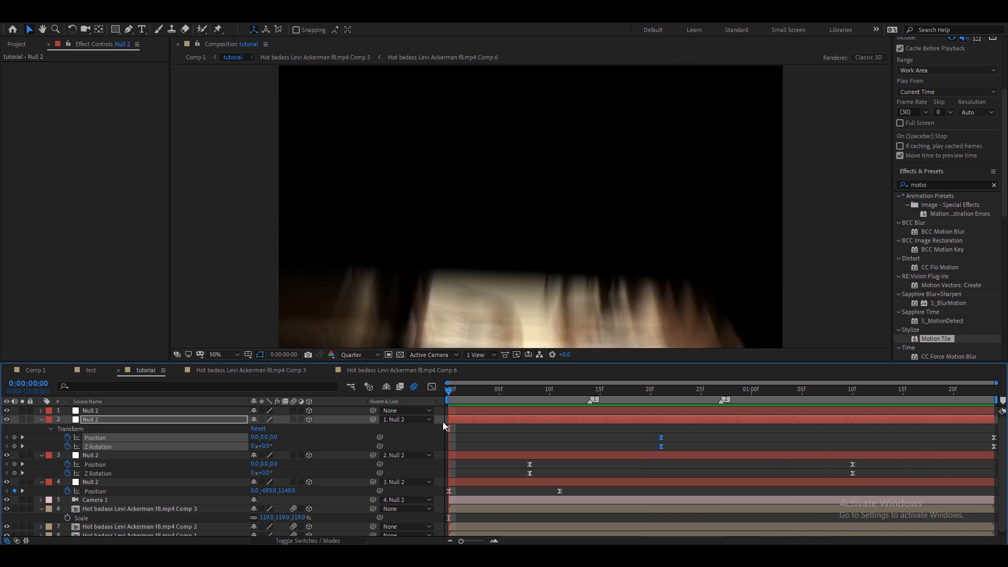
key(space)
Reveal the three clip layers' mask paths and ease the Comp 1 mask path keyframes in the graph editor.
click(494, 534)
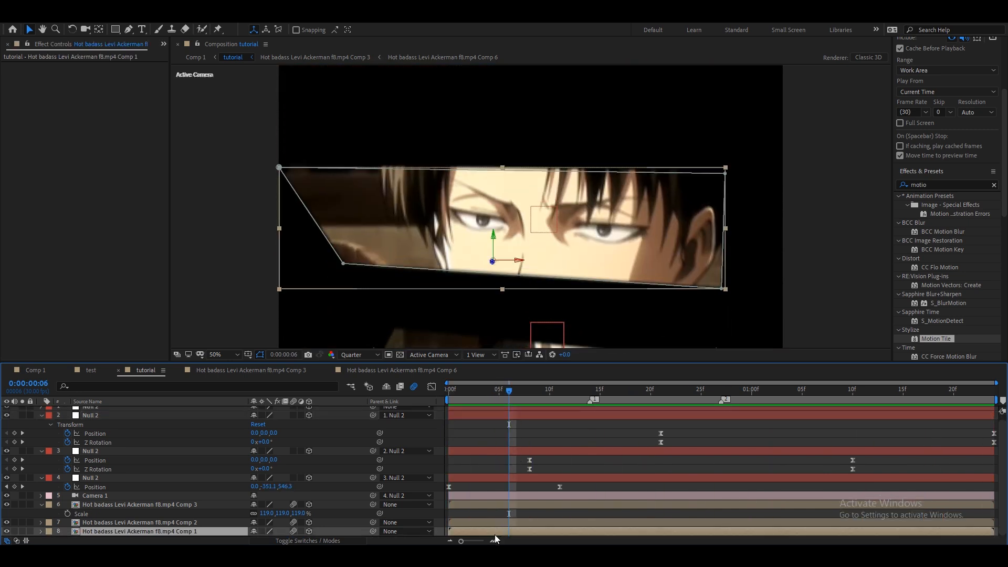
key(m)
click(518, 505)
key(m)
click(570, 487)
key(m)
scroll(573, 486, down, 1)
drag(549, 528, 453, 522)
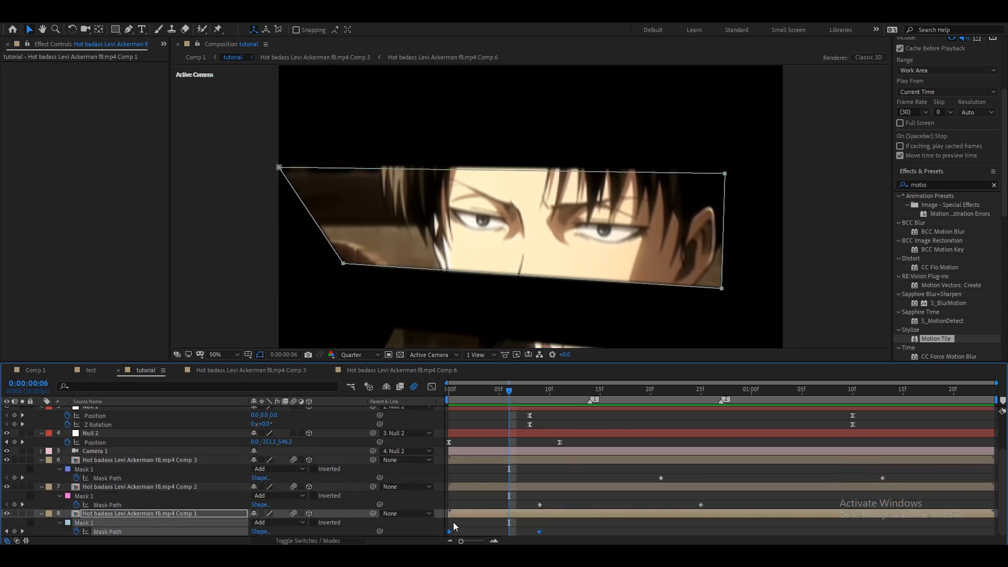
click(432, 387)
click(680, 530)
drag(643, 511, 609, 513)
drag(487, 513, 569, 512)
click(432, 387)
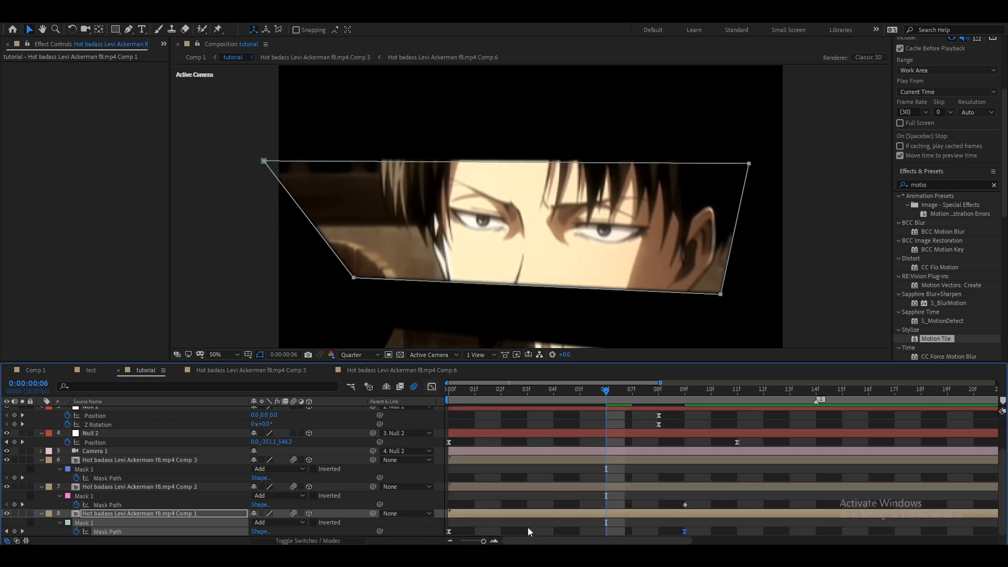
Retime the Comp 2 mask path keyframes and ease their speed curve in the graph editor.
click(451, 541)
key(space)
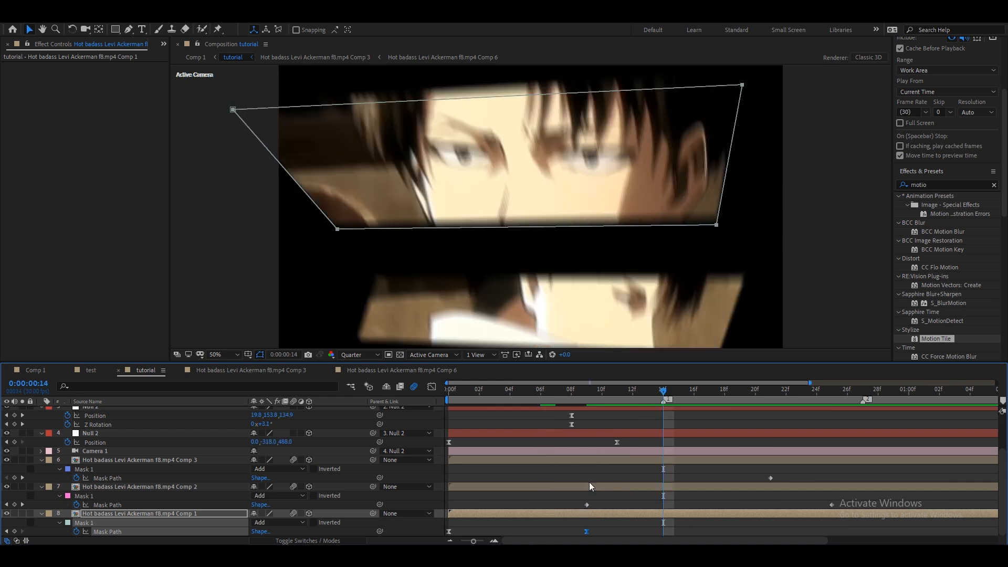
click(451, 541)
drag(707, 503, 513, 512)
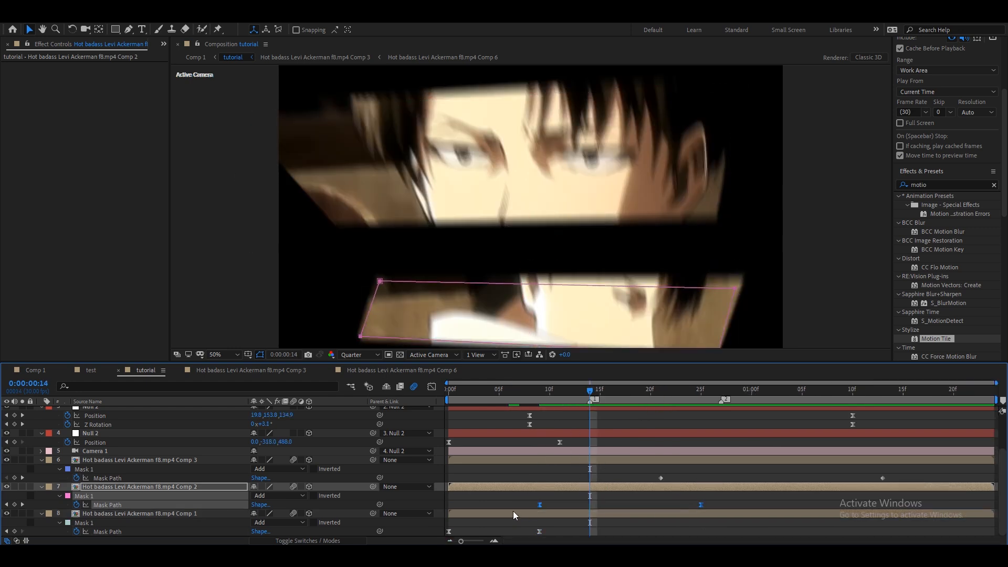
drag(699, 504, 662, 512)
click(432, 387)
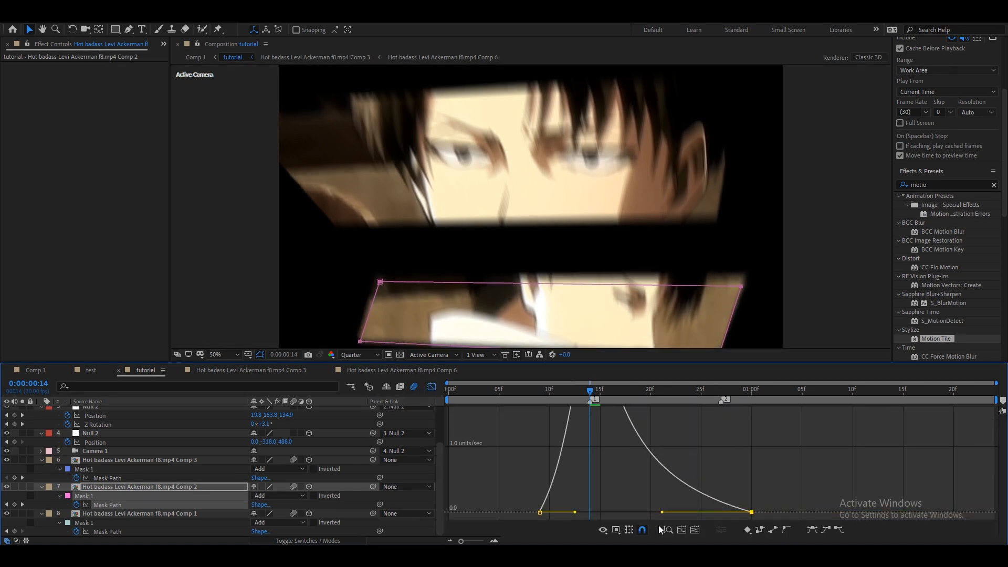
click(683, 530)
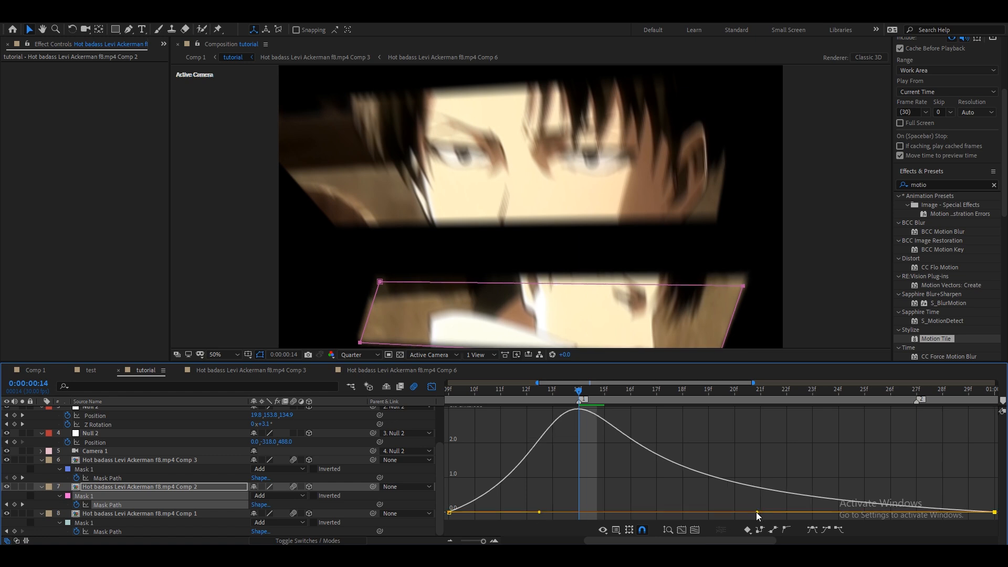
click(432, 387)
click(450, 542)
click(449, 541)
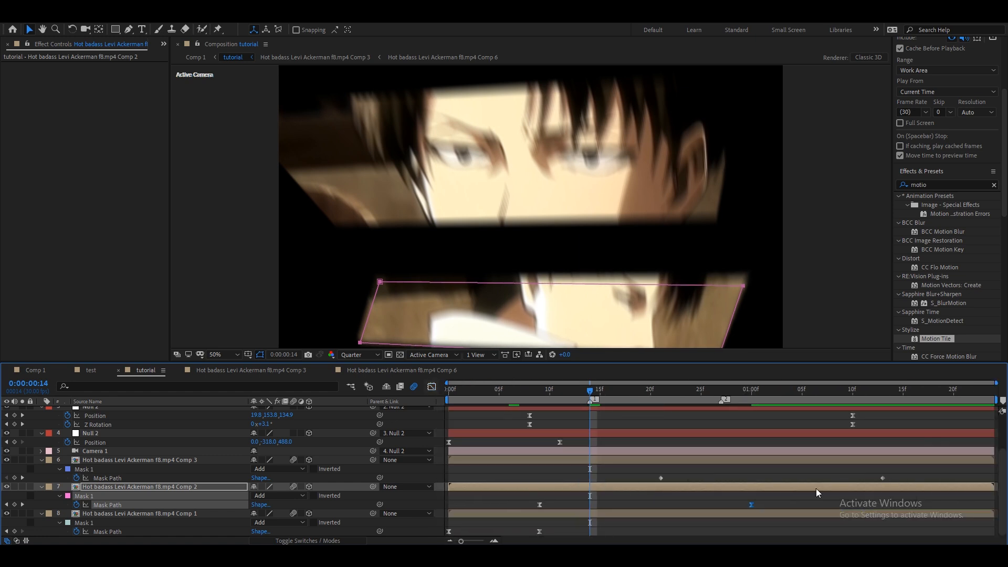
Easy-ease the Comp 3 mask path keyframes, move the second one to about 0:00:01:20, and adjust its influence.
drag(890, 473, 663, 487)
key(F9)
drag(886, 478, 944, 479)
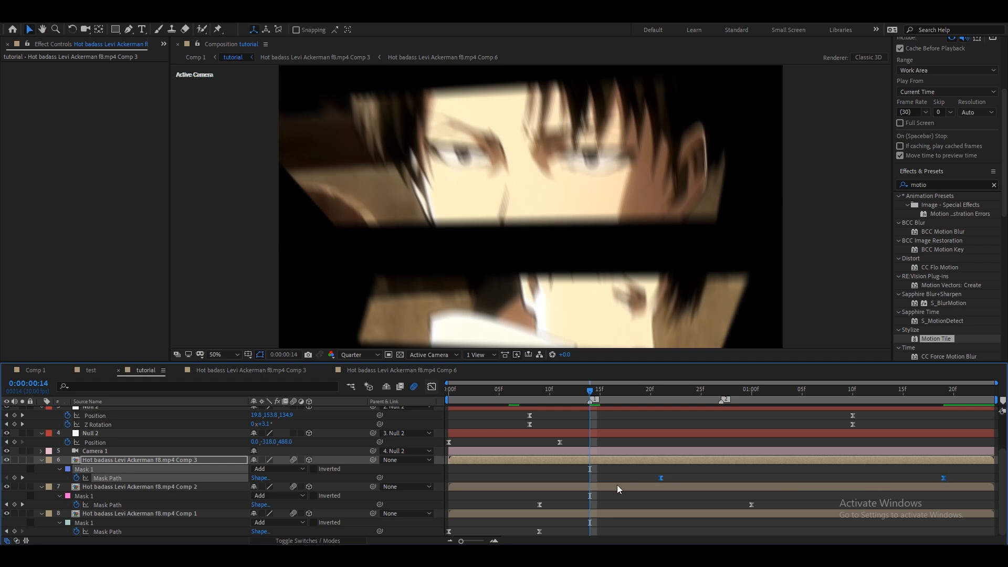
click(432, 387)
click(943, 512)
drag(897, 512, 815, 513)
drag(707, 512, 705, 513)
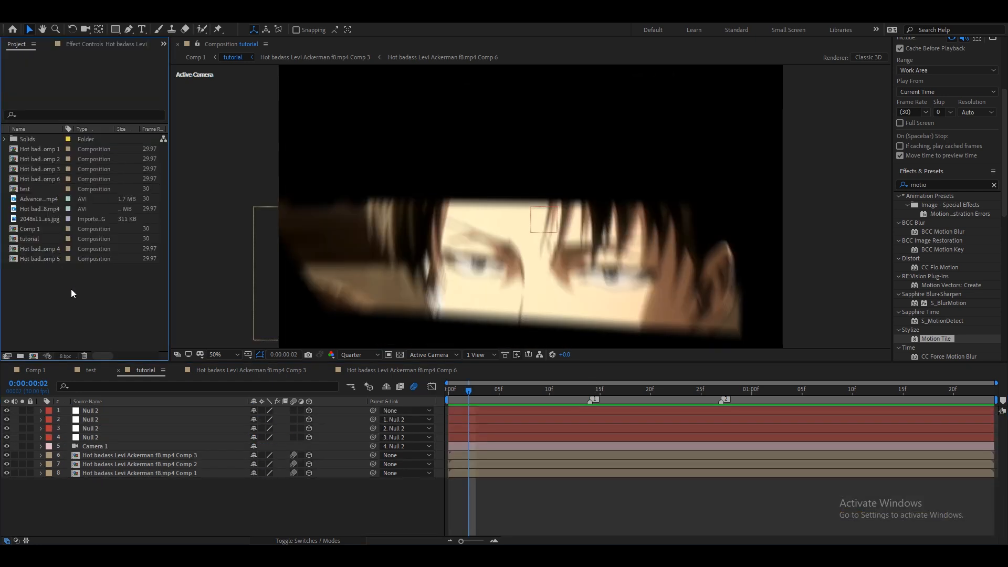
Add the 2048x1152 wallpaper image to the composition as the bottom layer.
right_click(72, 292)
key(Escape)
click(40, 218)
drag(41, 217, 372, 488)
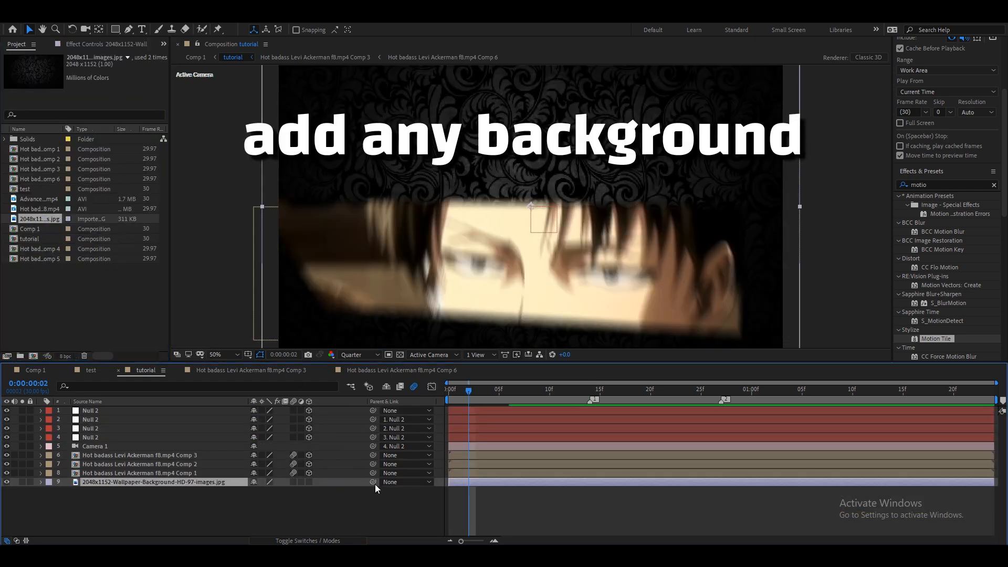
Make the wallpaper layer 3D with motion blur and scale it to 144% so it fills the frame.
click(309, 482)
click(293, 482)
drag(487, 402, 732, 400)
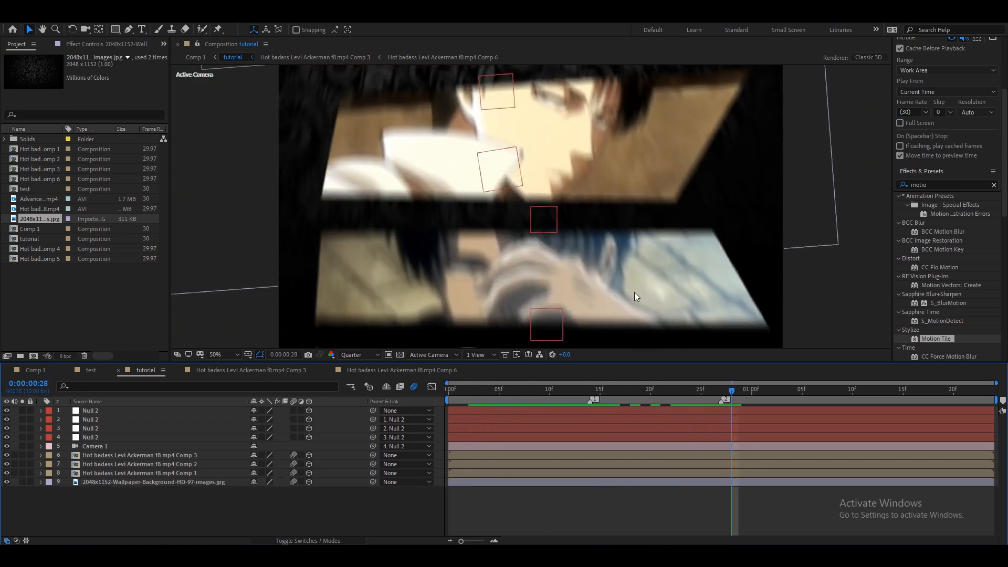
scroll(524, 219, down, 3)
drag(602, 196, 613, 219)
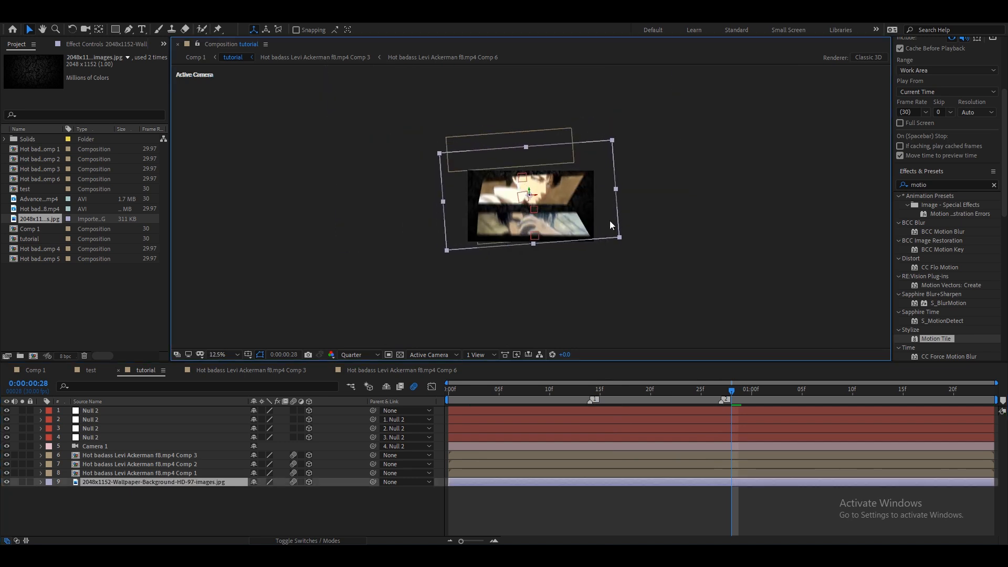
key(s)
drag(295, 491, 311, 495)
click(342, 514)
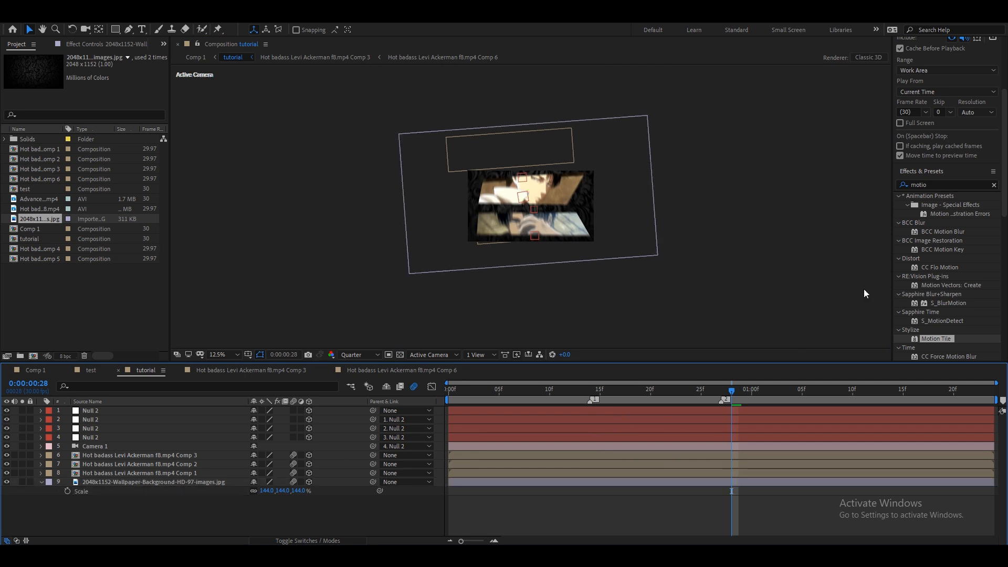
Set the viewer magnification to Fit.
click(931, 188)
click(599, 502)
click(230, 356)
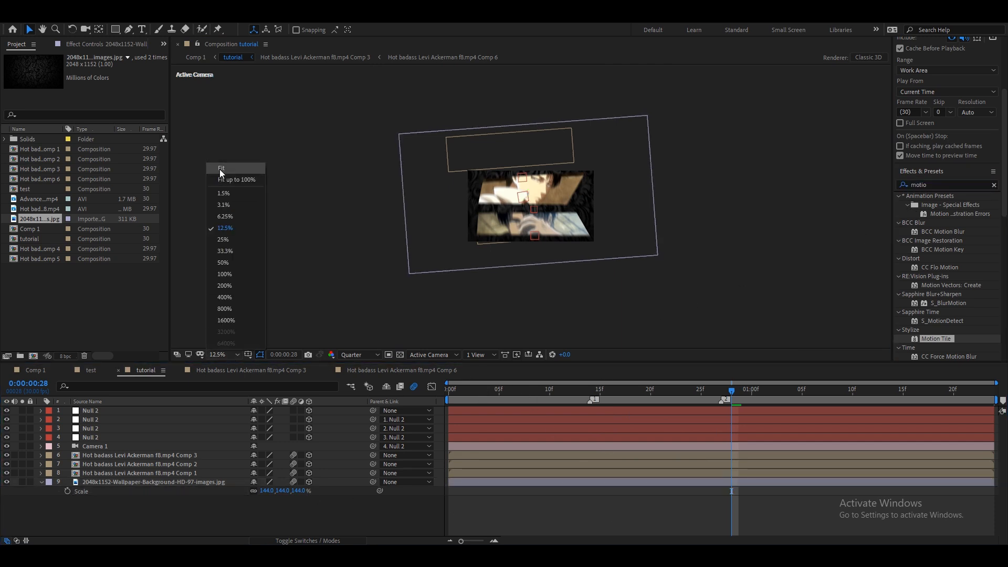
click(221, 170)
Lower the wallpaper layer's opacity to 35%.
drag(502, 392, 560, 403)
drag(300, 496, 306, 497)
drag(832, 281, 843, 270)
click(442, 482)
click(471, 482)
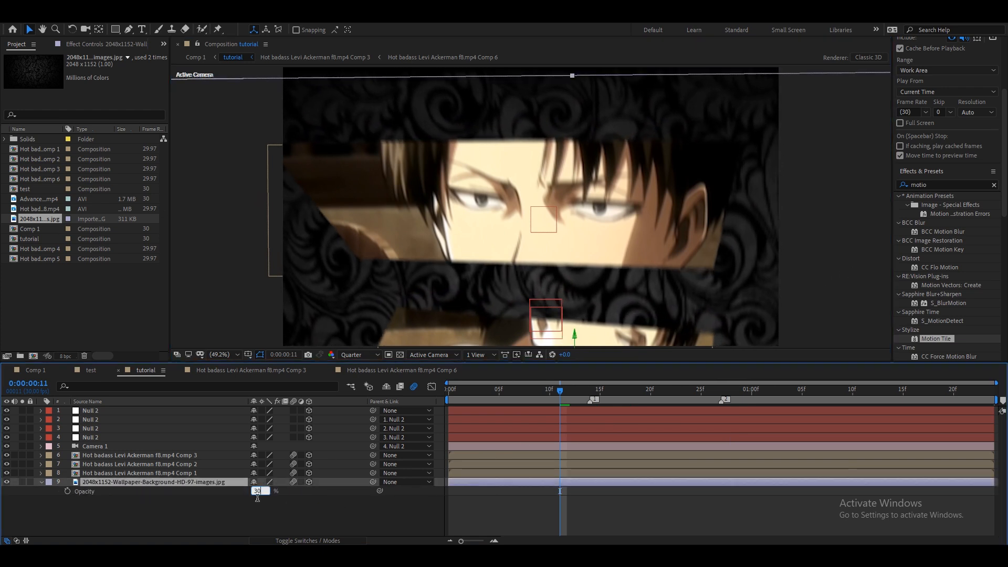
click(293, 509)
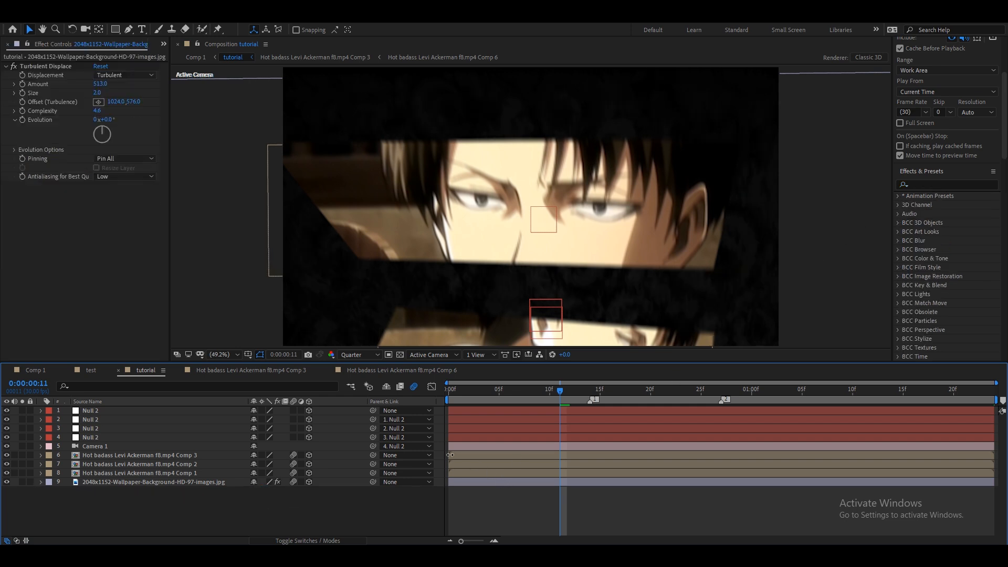
Create a new solid layer named optiacal above the Comp 3 layer.
click(442, 455)
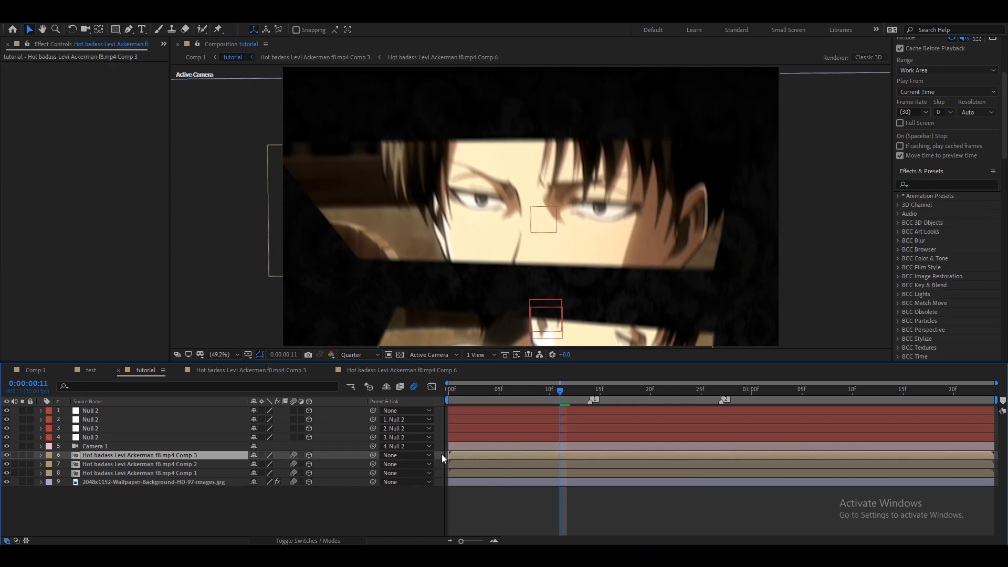
right_click(439, 455)
mouse_move(462, 335)
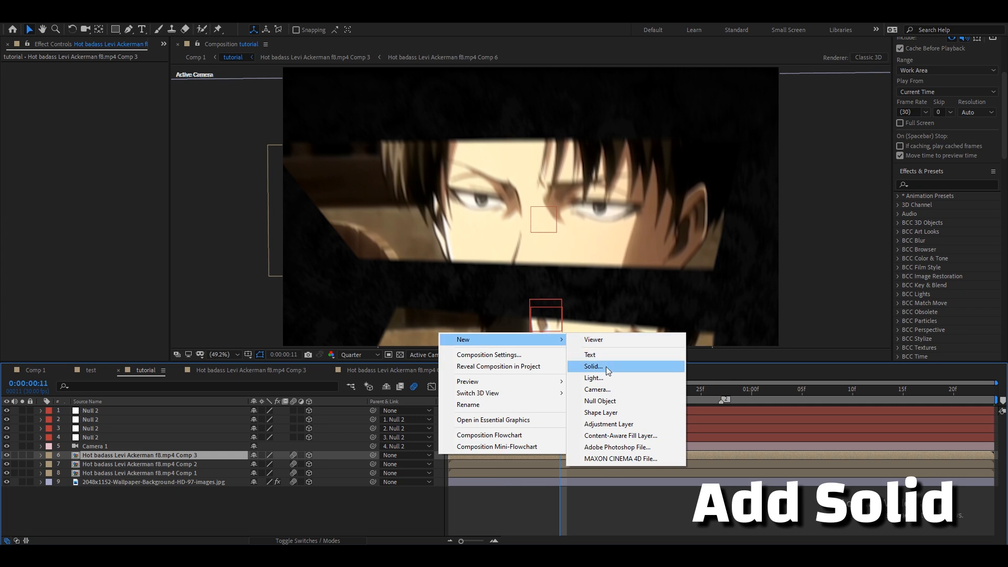
click(606, 366)
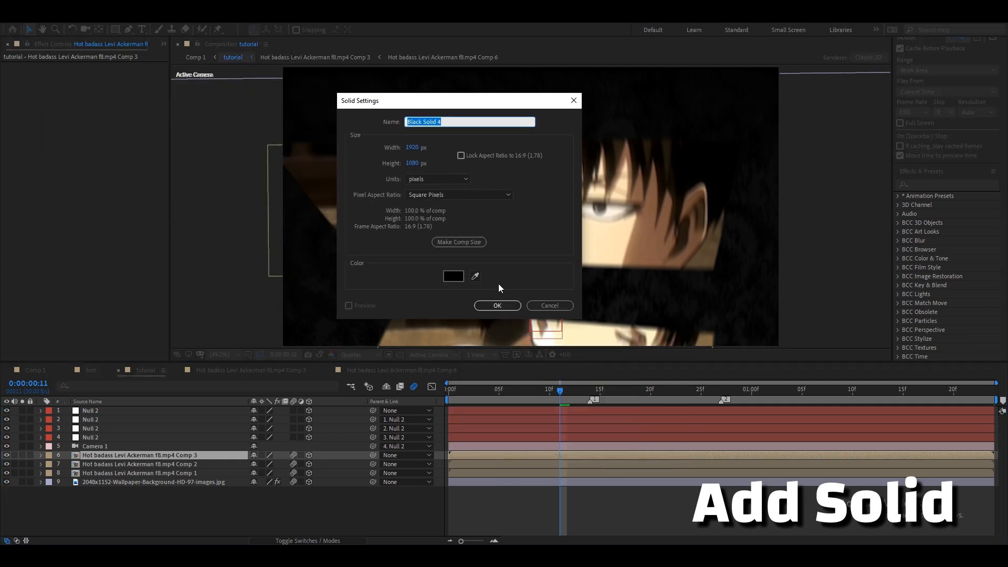
text(optiacal)
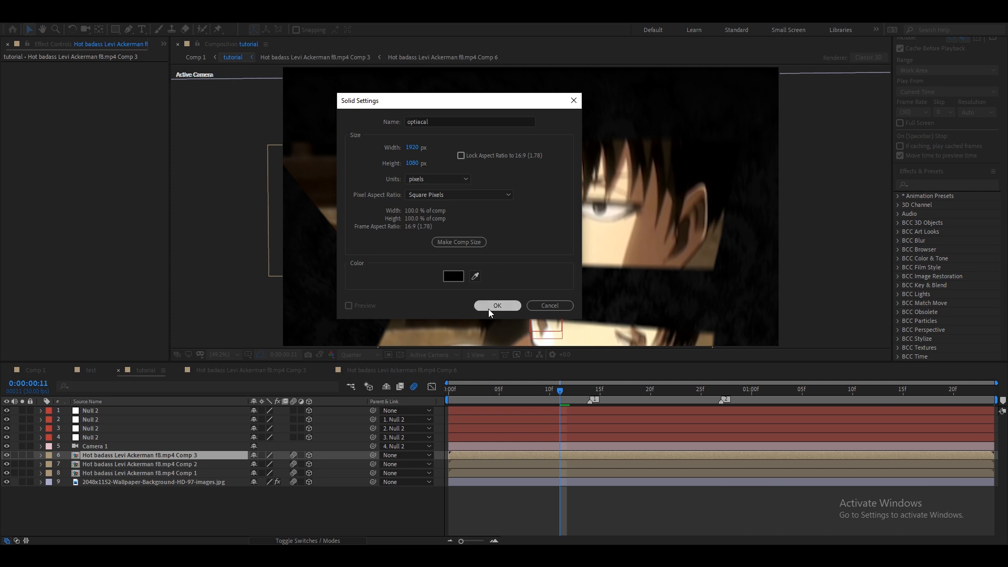
click(488, 307)
Search the effects for Optical Flares and apply it to the optiacal solid.
click(943, 187)
text(opti)
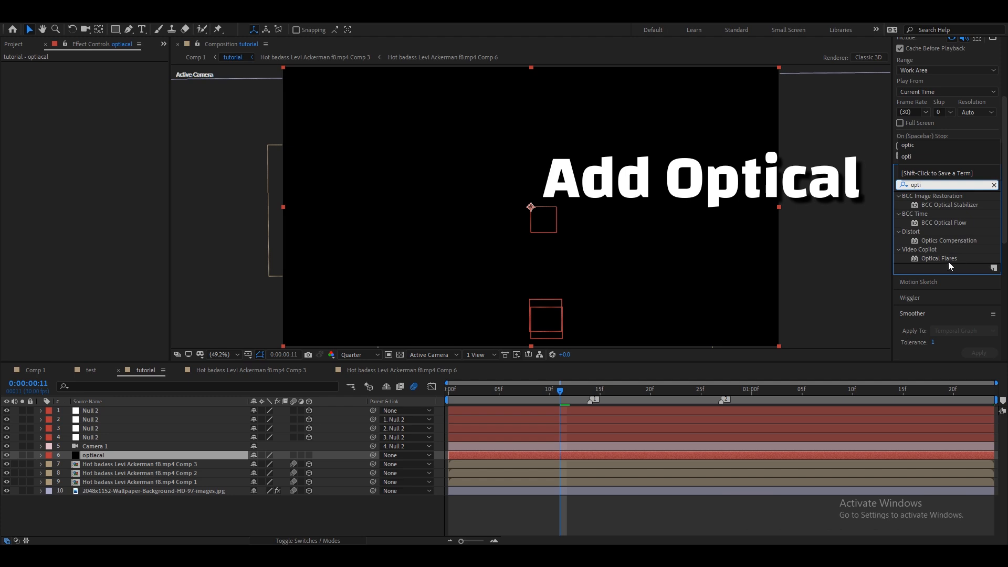
click(951, 260)
drag(951, 260, 881, 370)
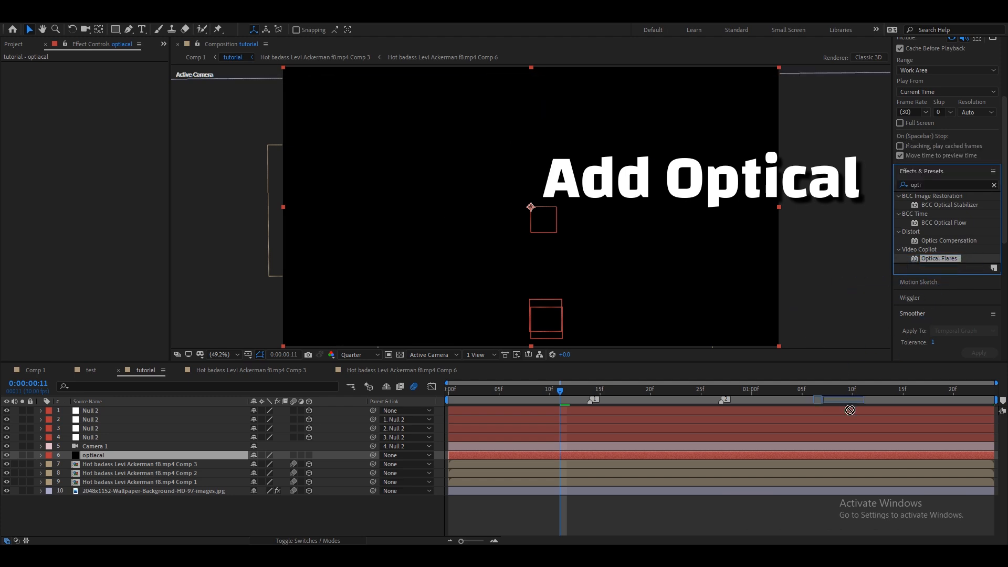
drag(737, 453, 737, 455)
Open the Optical Flares options and delete all the lens objects from the stack.
click(65, 86)
scroll(490, 393, down, 2)
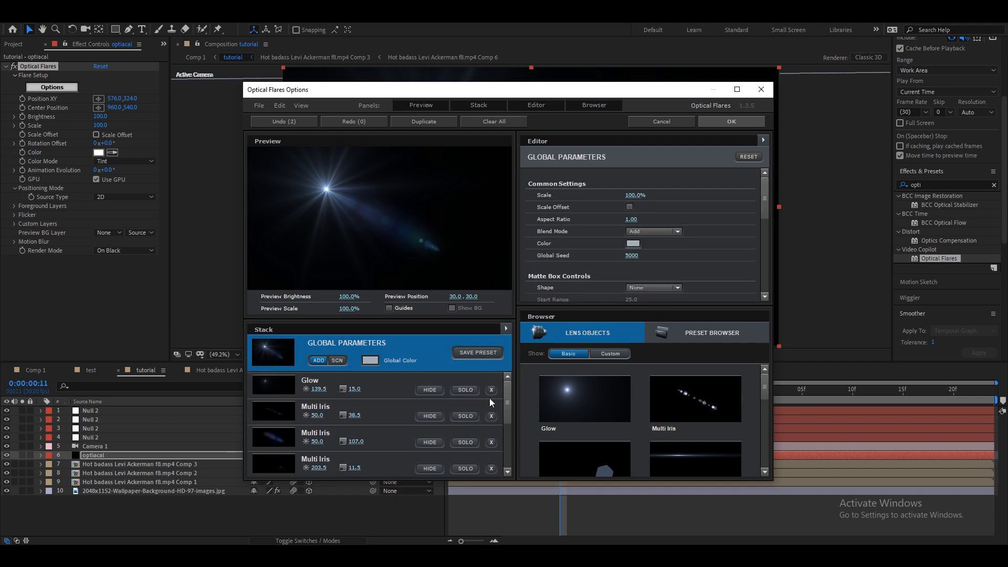
click(490, 392)
click(489, 395)
click(490, 392)
click(491, 403)
click(490, 392)
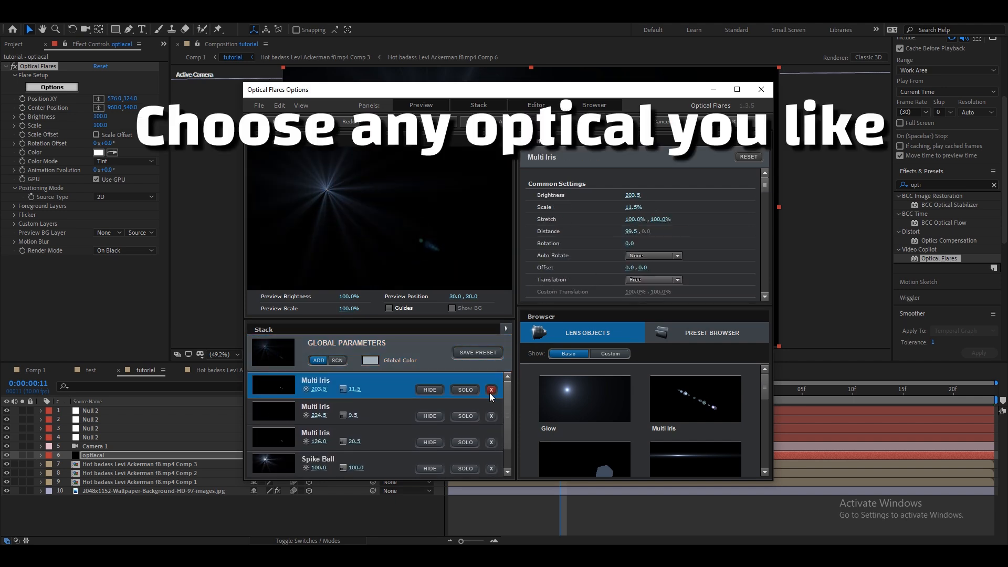
click(491, 389)
click(491, 390)
click(491, 389)
click(491, 390)
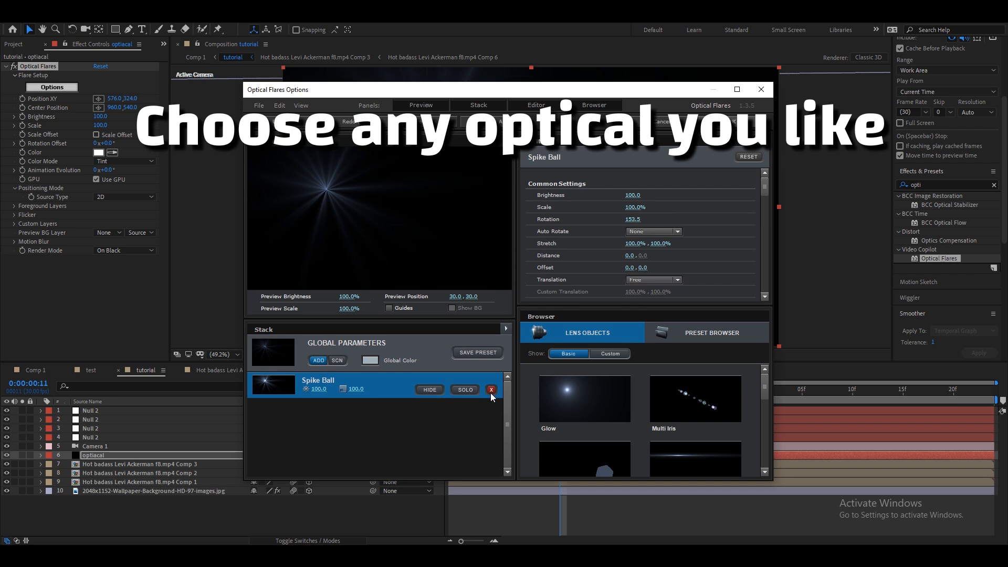
click(491, 390)
Browse the preset folders and load the Evening Sun preset from the Light folder.
click(688, 341)
double_click(684, 381)
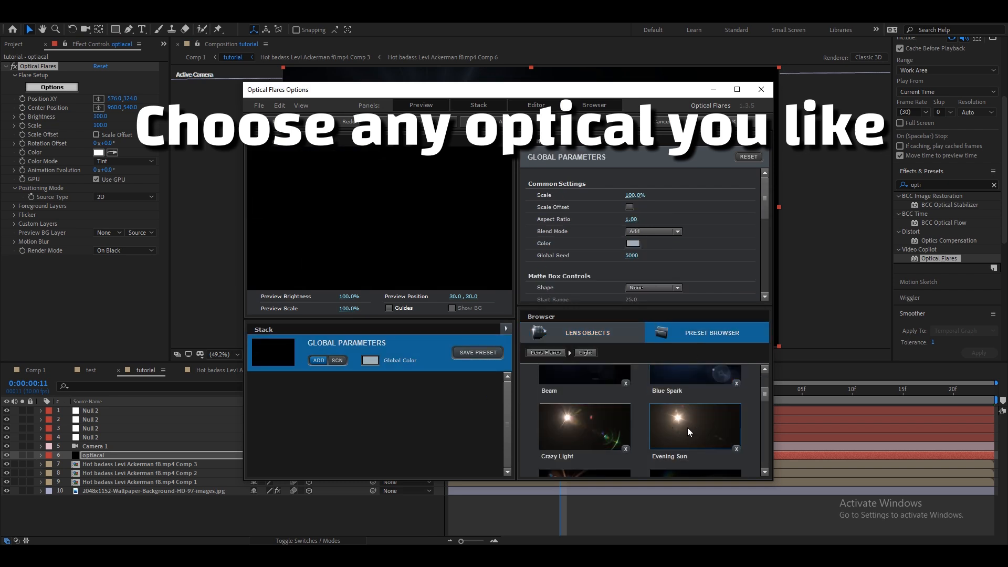
click(688, 427)
scroll(692, 395, up, 3)
scroll(694, 402, down, 2)
scroll(696, 406, up, 2)
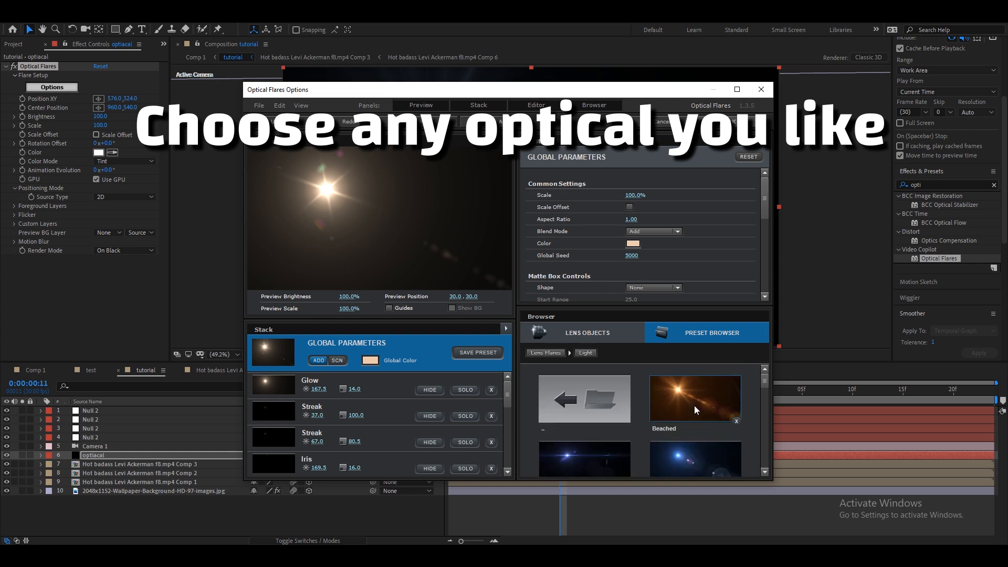
click(554, 393)
scroll(641, 402, down, 1)
click(616, 428)
scroll(634, 417, down, 5)
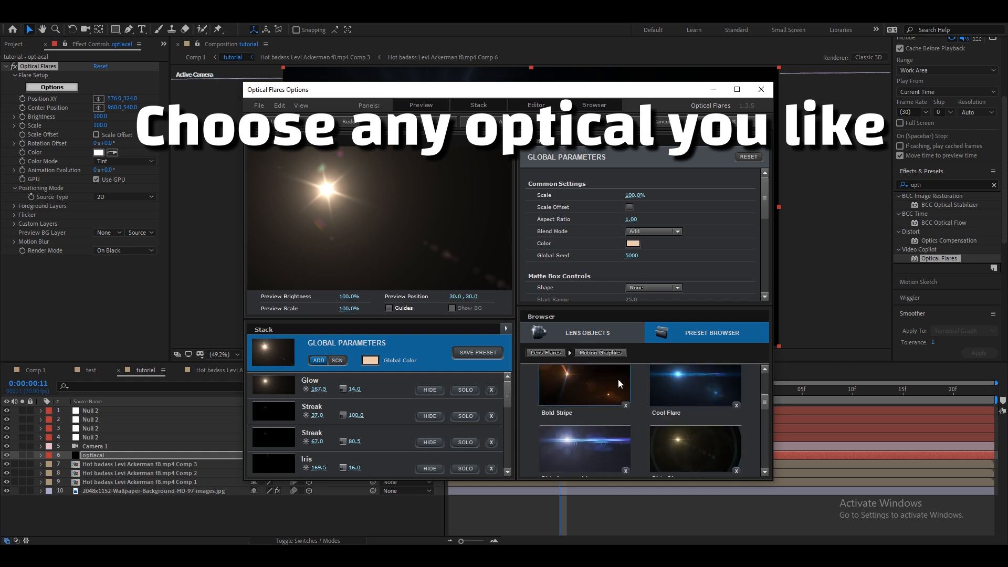
click(559, 352)
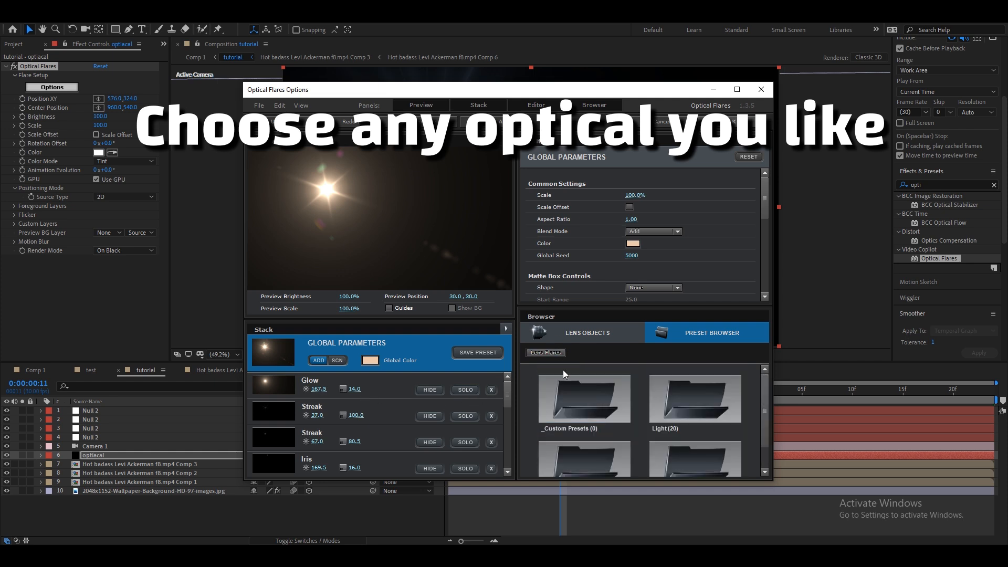
Add a Spike Ball lens object and lower its brightness to about 58.
scroll(437, 405, down, 3)
click(598, 337)
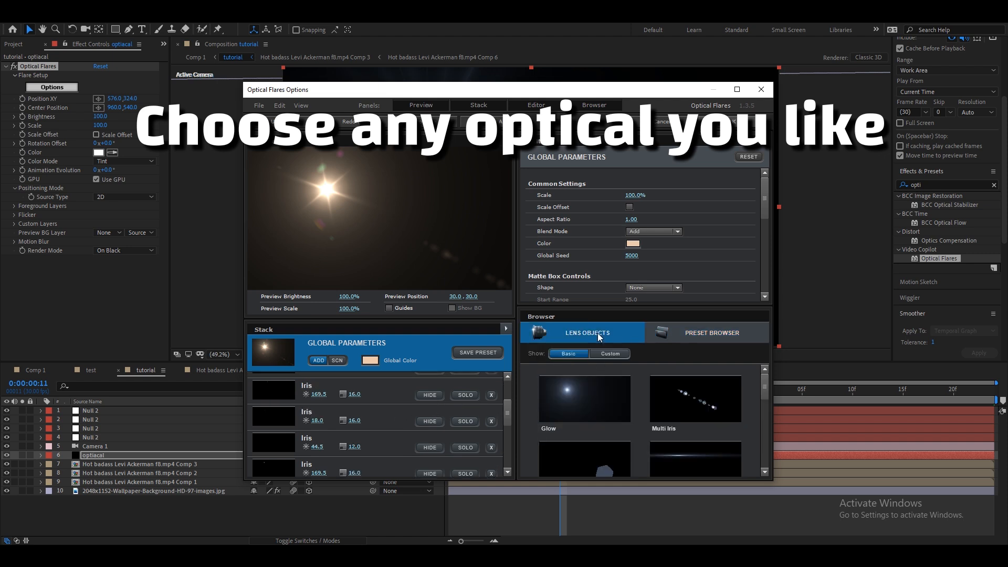
scroll(609, 418, down, 5)
click(588, 447)
drag(639, 194, 585, 212)
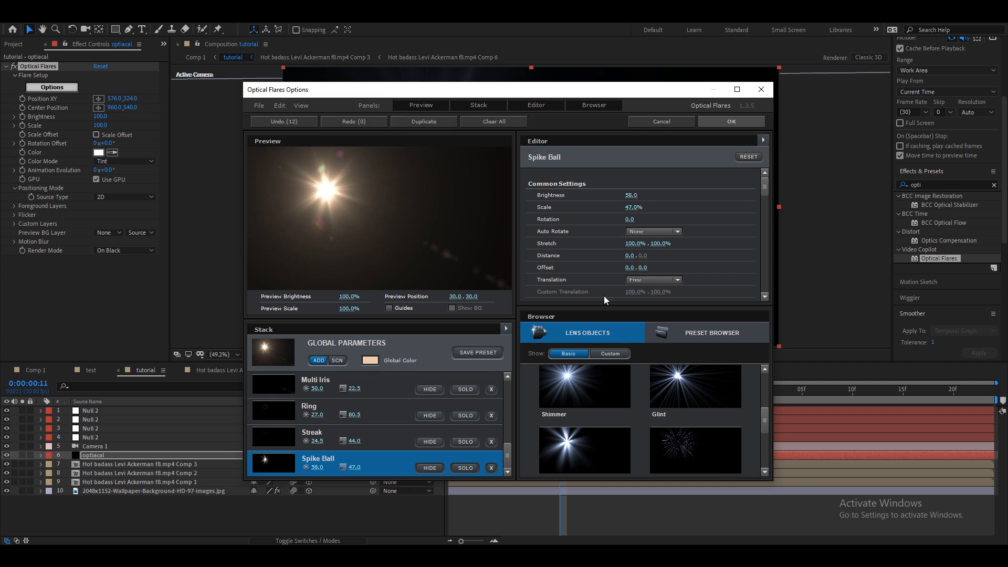
Add a Multi Iris lens object and apply the flare options.
scroll(632, 417, up, 4)
click(690, 410)
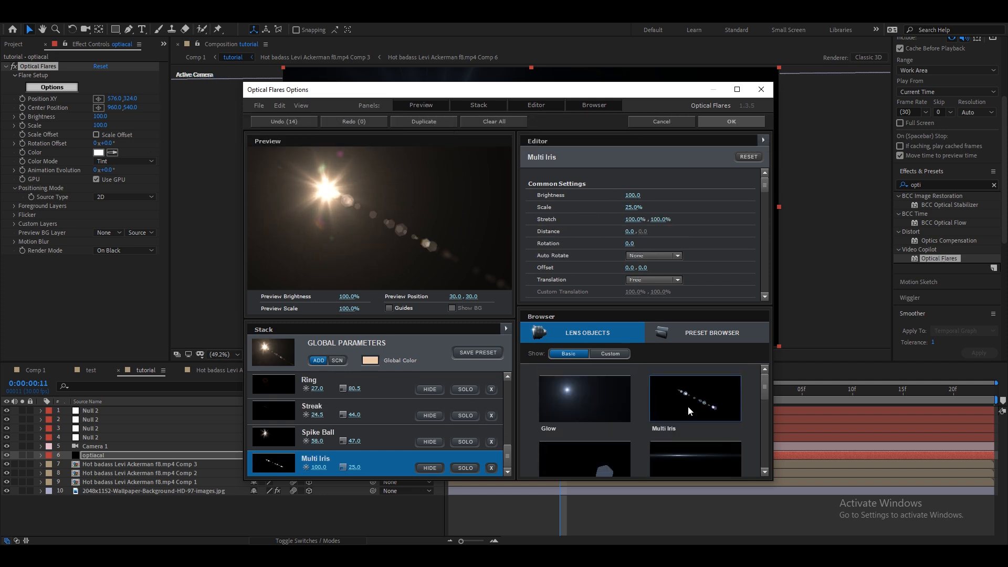
click(730, 121)
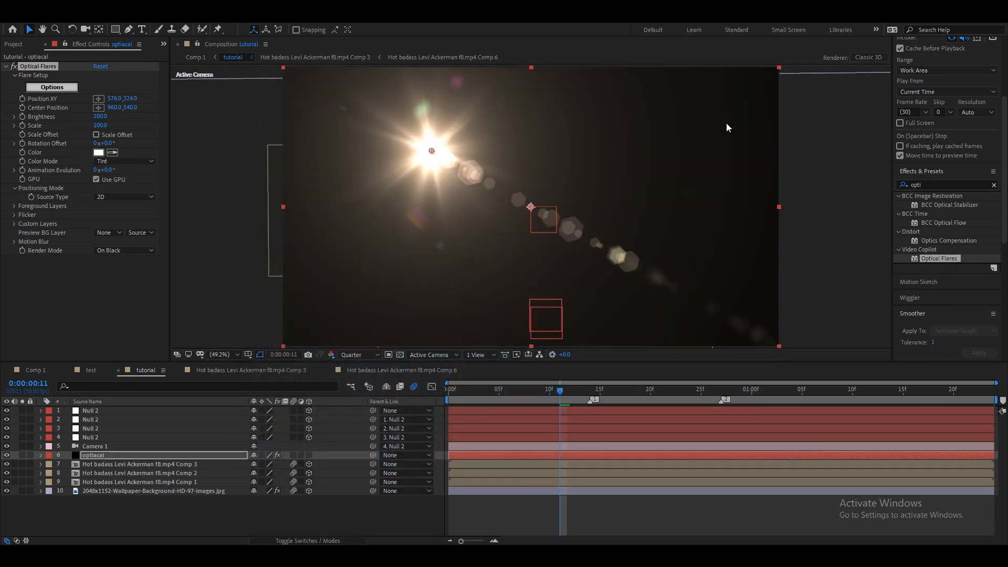
Set the flare's source type to 3D and its render mode to On Transparent.
click(125, 197)
click(126, 220)
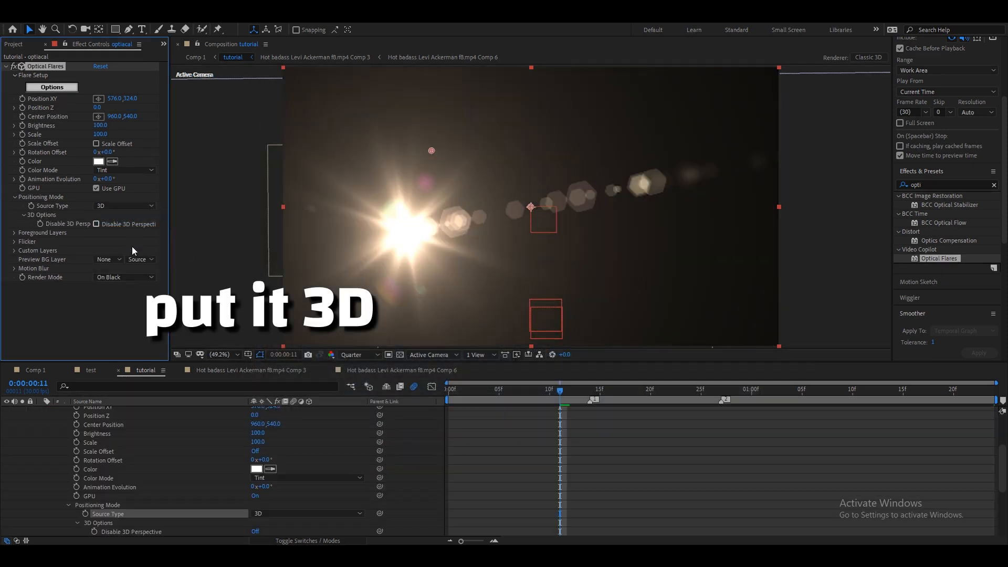
click(122, 277)
click(132, 300)
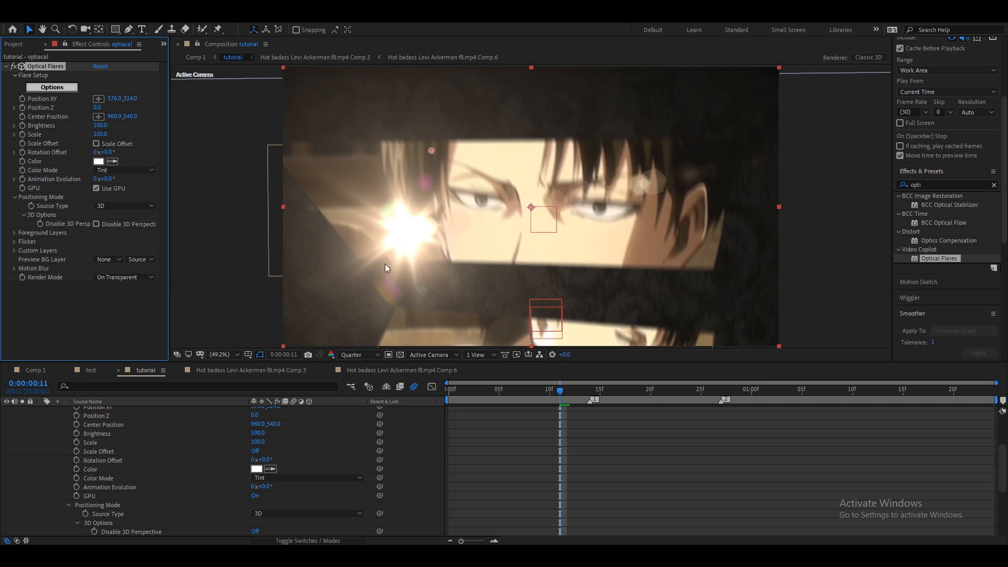
Adjust the flare's Position XY to 400,660 and return to the first frame.
scroll(556, 489, up, 2)
click(524, 453)
click(502, 434)
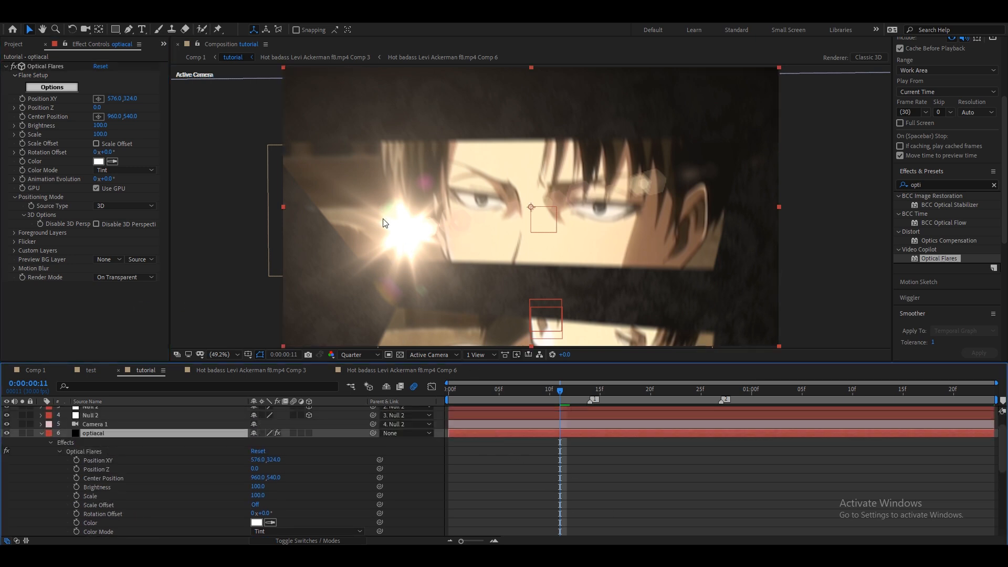
drag(115, 99, 211, 102)
key(ctrl+z)
key(ctrl+z)
drag(447, 393, 437, 423)
click(462, 439)
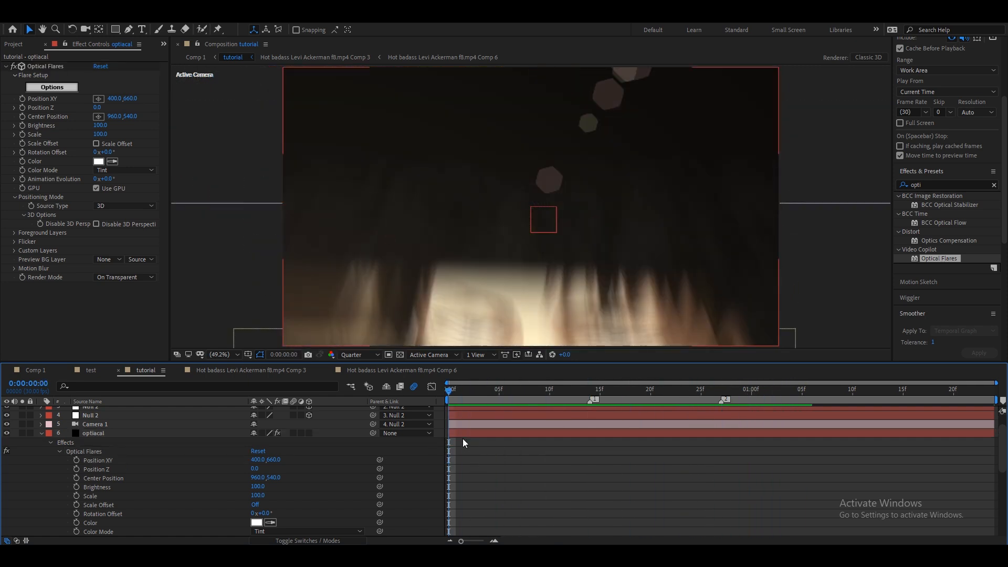
Collapse the layer properties and create another black solid with default settings.
key(u)
key(u)
click(458, 455)
right_click(442, 457)
click(453, 508)
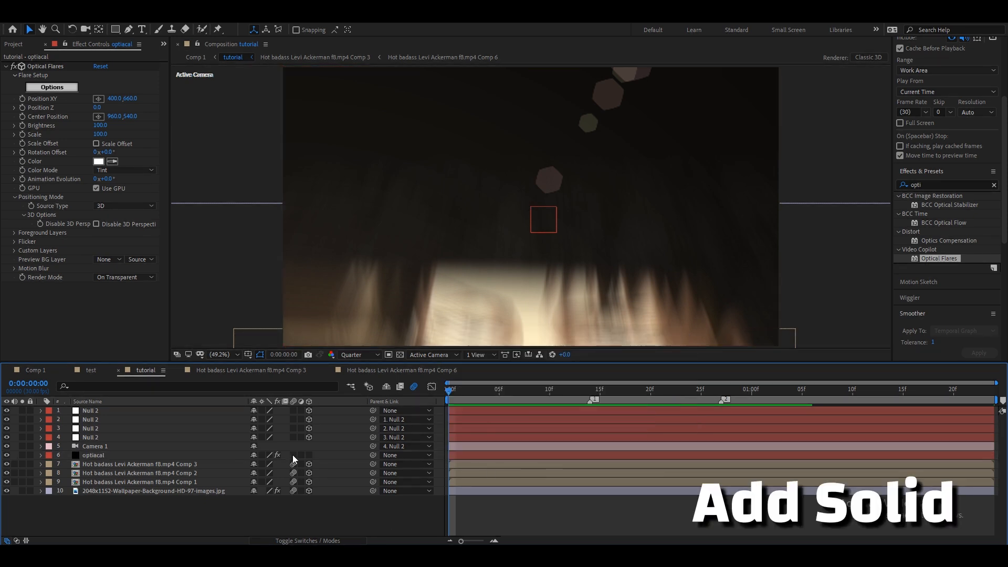
click(478, 456)
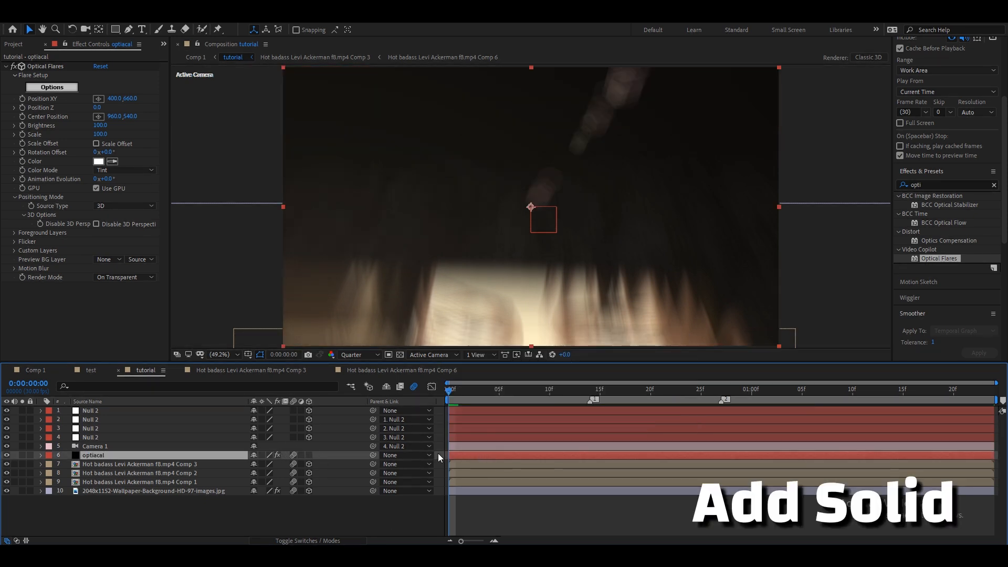
right_click(437, 452)
mouse_move(457, 341)
click(600, 357)
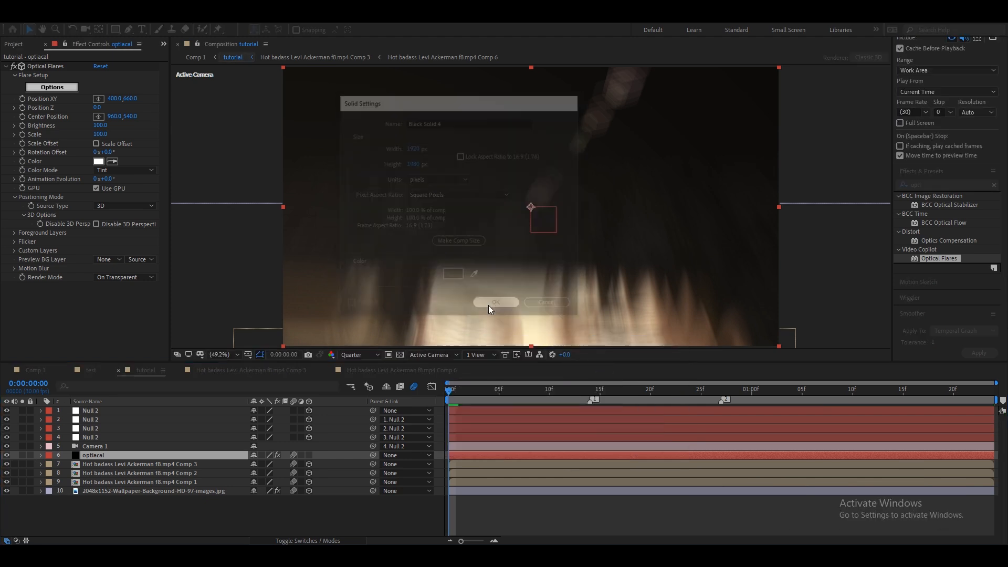
click(488, 305)
Search the effects for Particular and apply it to the new black solid.
click(931, 185)
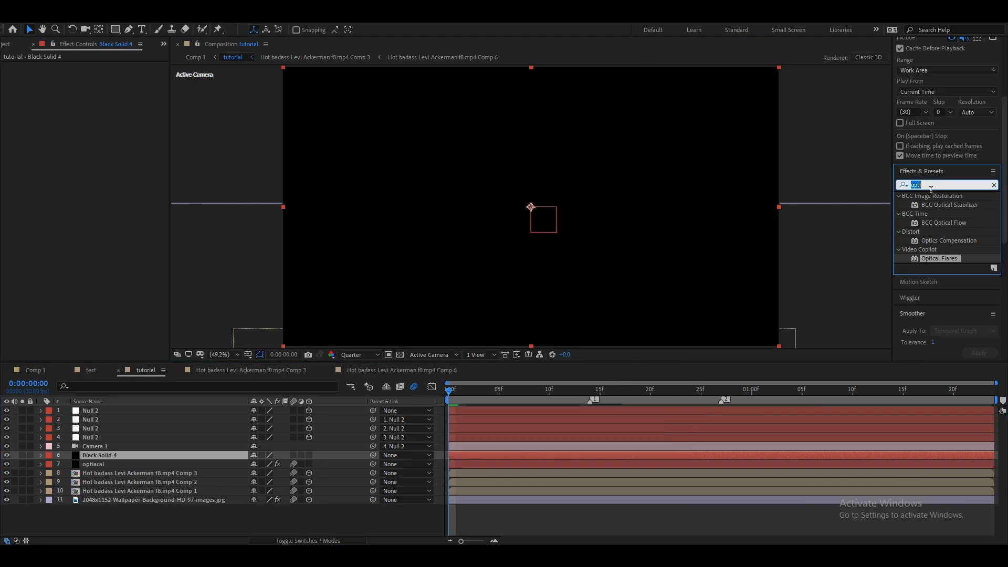
key(BackSpace)
text(parti)
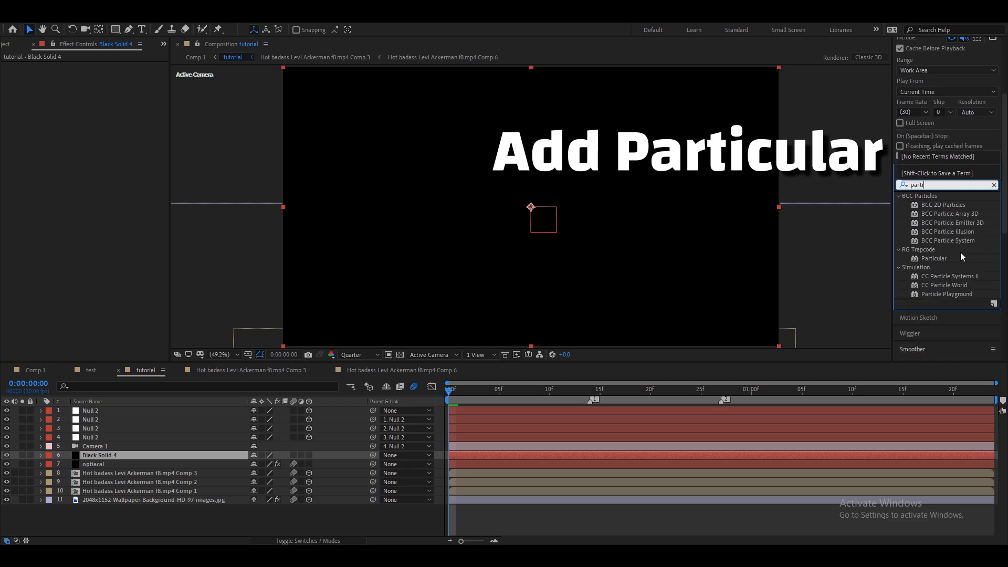
key(BackSpace)
click(935, 260)
drag(946, 257, 493, 452)
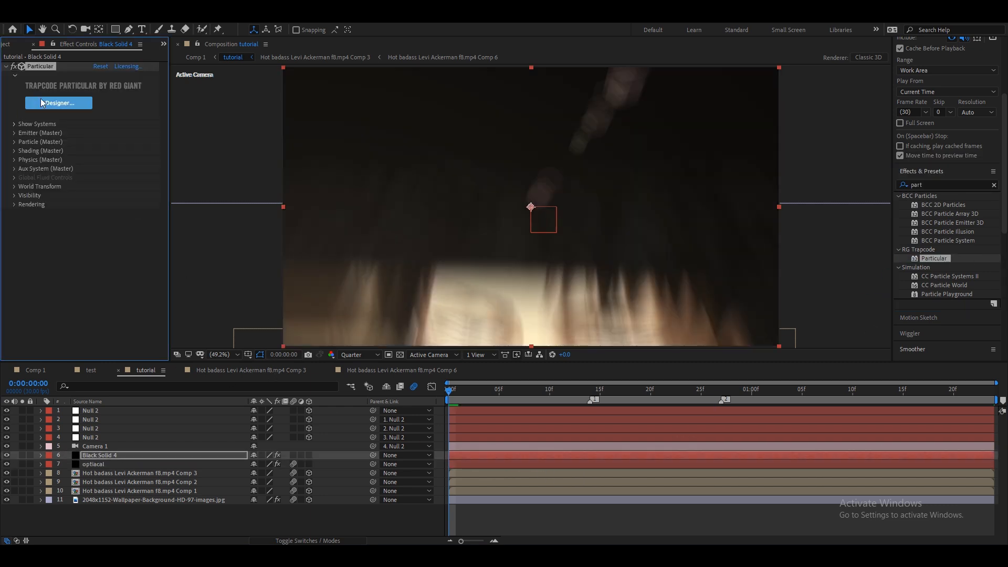
Open the Particular Designer, set the emitter type to Box, and apply it.
click(67, 106)
click(887, 102)
click(882, 121)
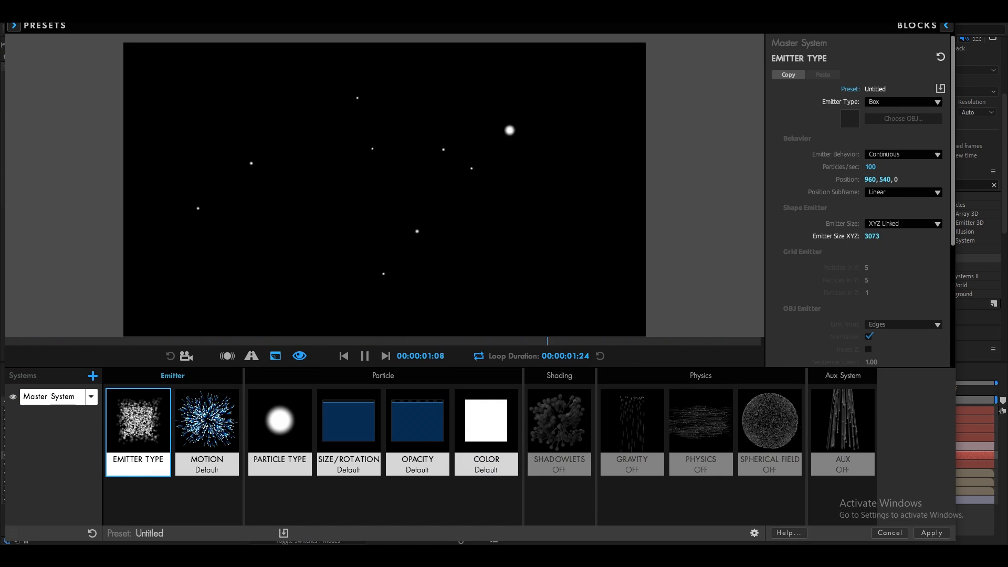
click(932, 533)
Expand the Particle (Master) settings and enter 4 for a particle value.
click(15, 142)
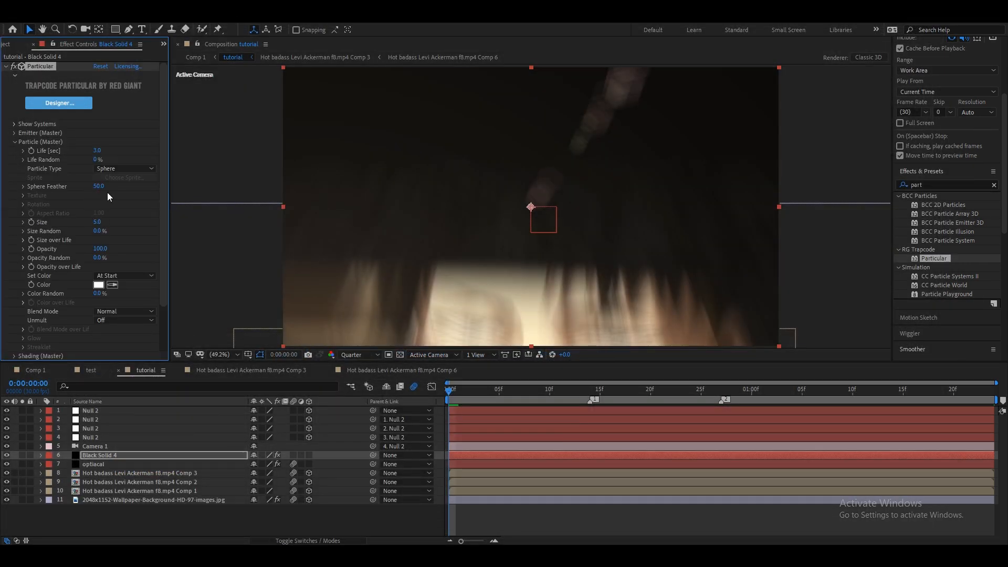
text(4)
key(Return)
click(15, 142)
Search for Deep Glow and apply it to the particle solid, collapsing its settings.
double_click(928, 187)
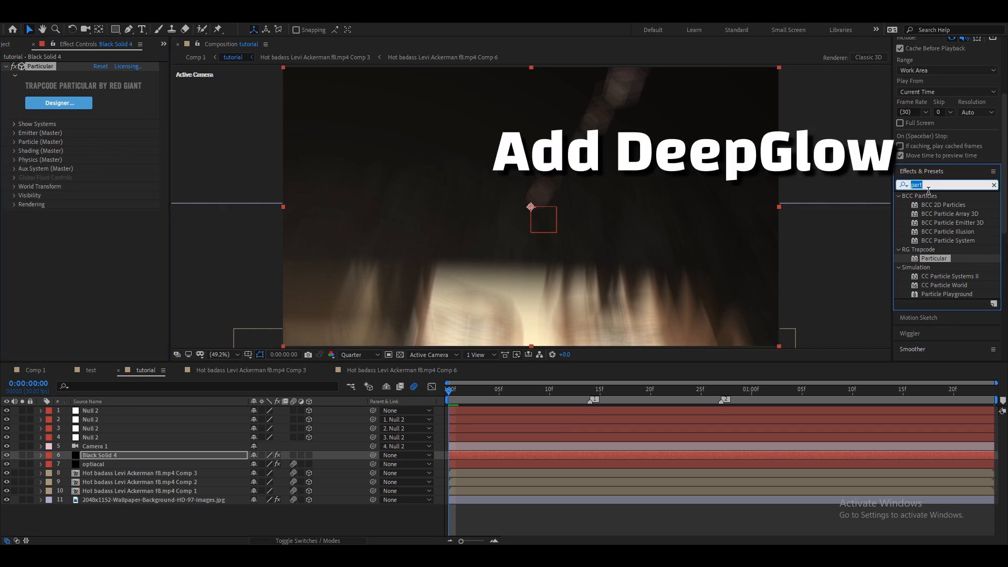
text(deep)
double_click(938, 232)
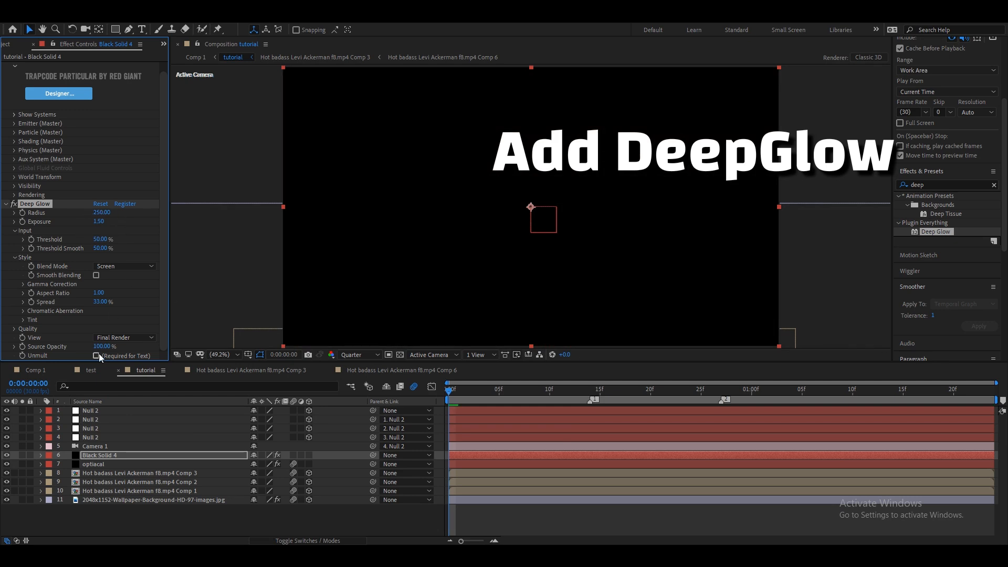
click(8, 204)
drag(650, 393, 832, 398)
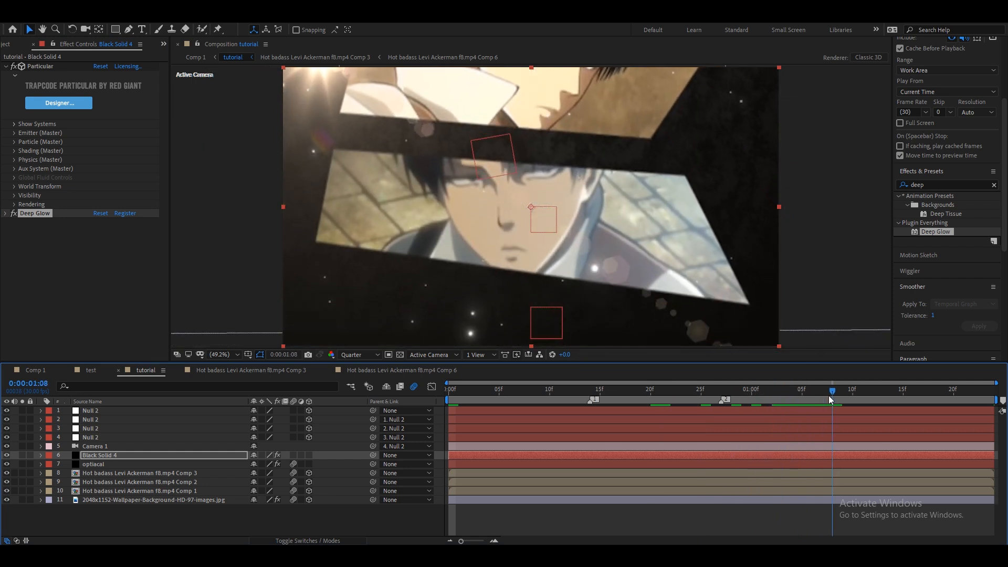
Expand the Emitter settings, set Particles/sec to 60, nudge an emitter rotation value, and collapse Particular.
click(15, 133)
drag(94, 151, 92, 151)
click(97, 151)
text(60)
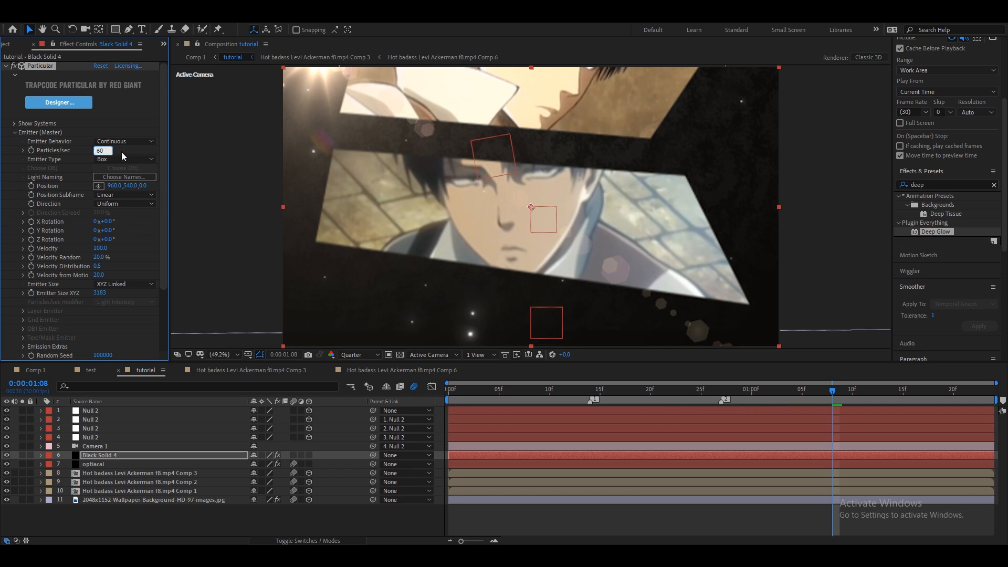
key(Return)
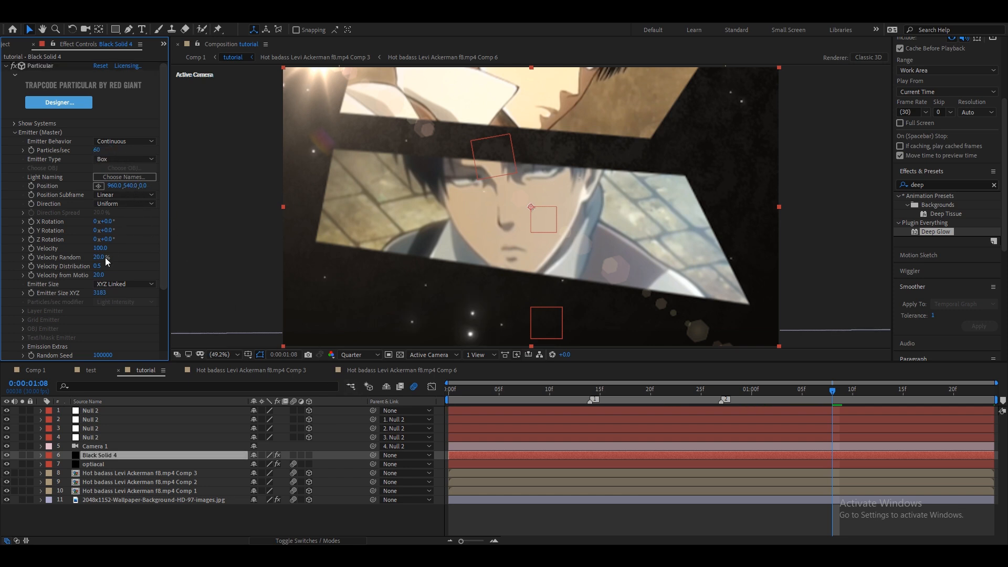
mouse_move(113, 234)
mouse_down()
mouse_move(125, 234)
mouse_move(116, 224)
mouse_up()
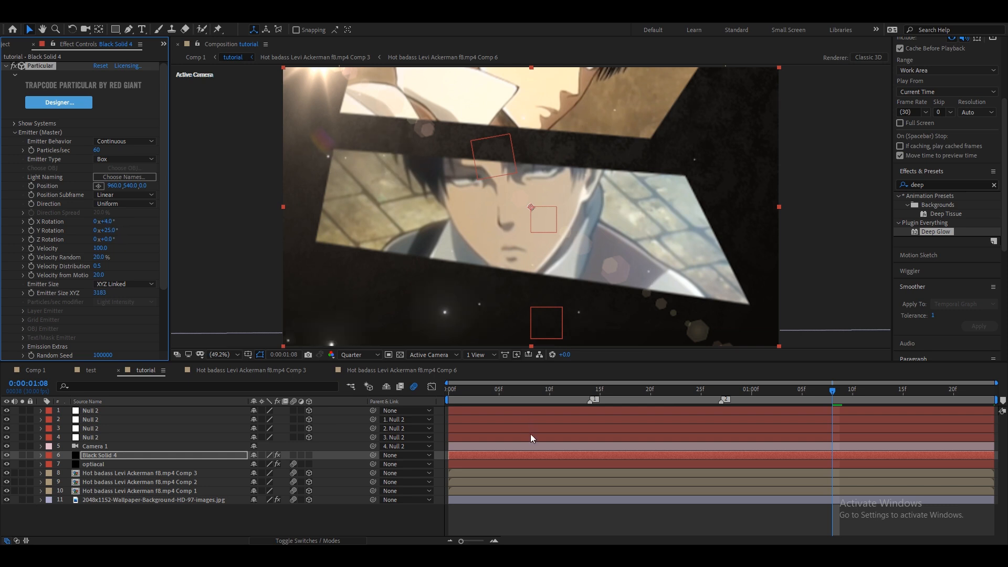
click(6, 66)
At the start of the timeline, add a new black solid layer named opacity.
drag(472, 391, 442, 398)
click(458, 420)
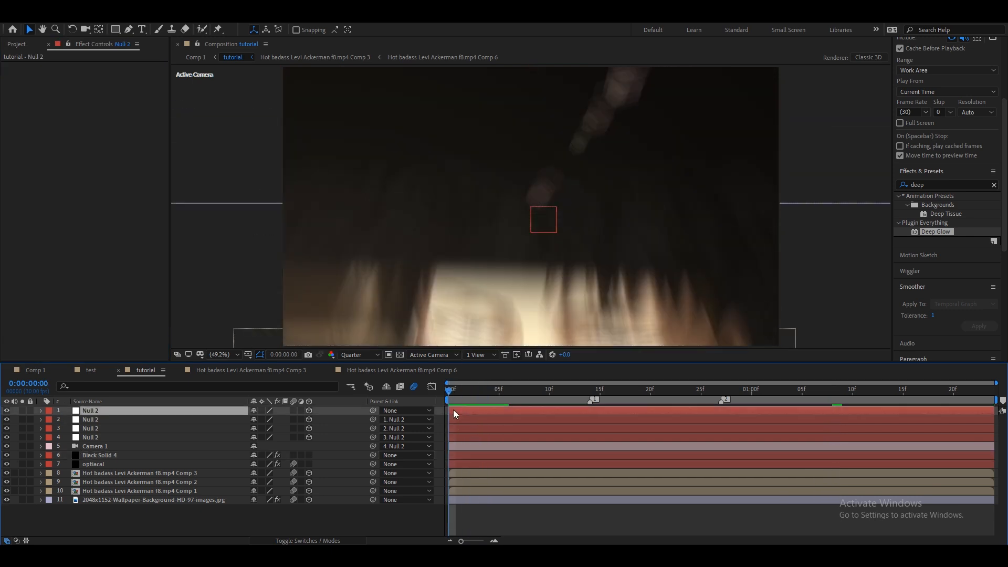
click(453, 411)
right_click(441, 412)
mouse_move(480, 415)
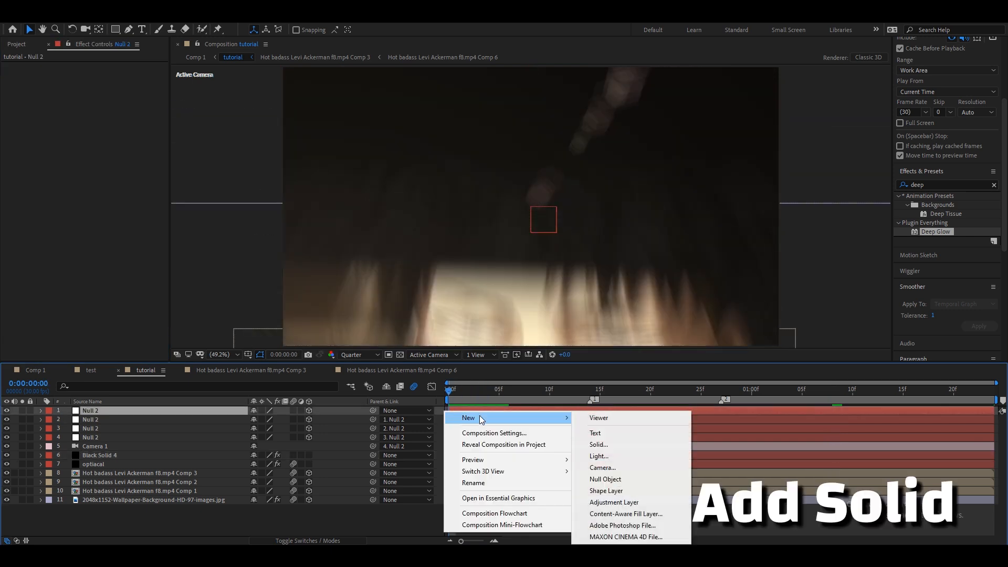
click(623, 446)
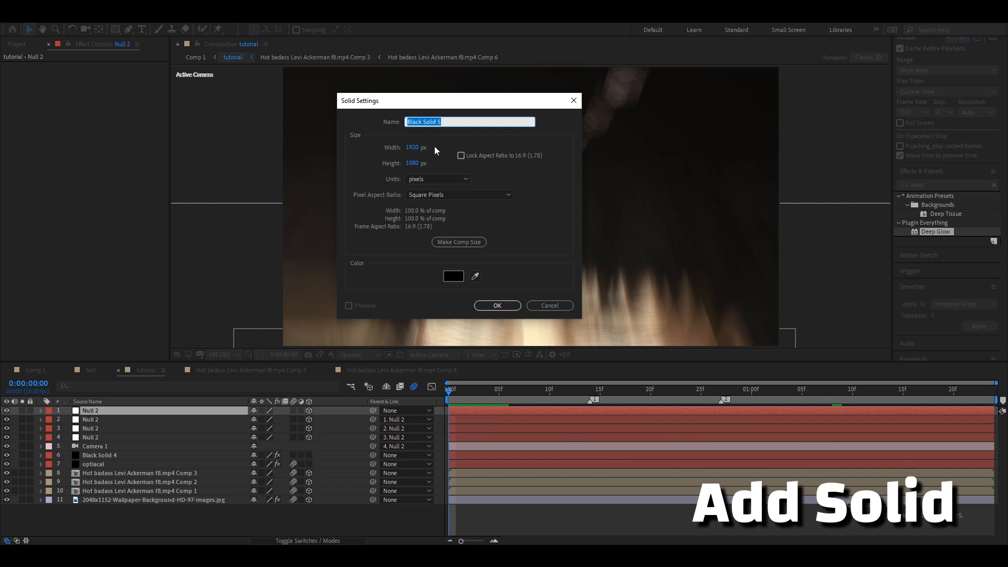
text(opaci)
click(515, 310)
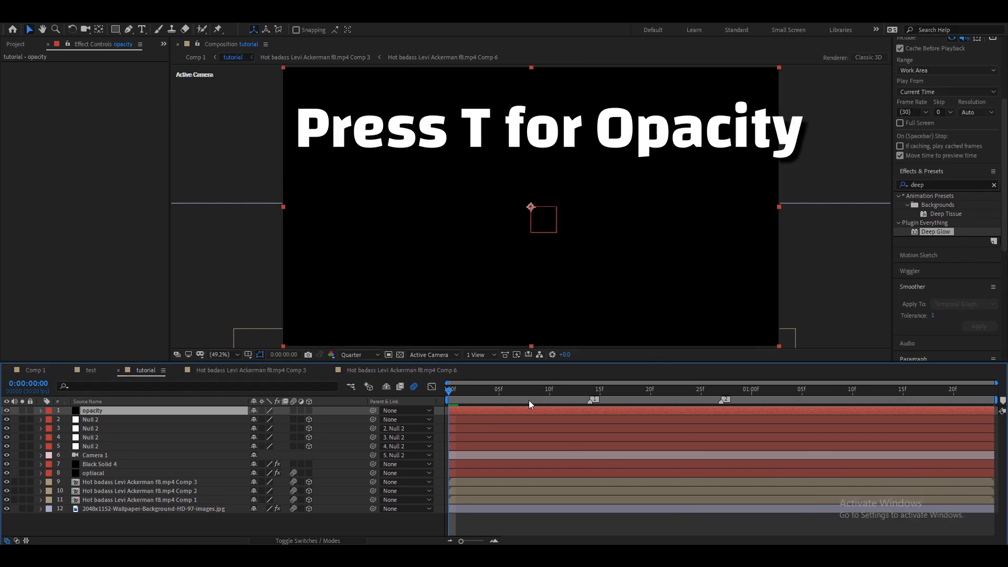
Keyframe the opacity solid's Opacity, dropping from 100% at the start to 0% and rising again near the end.
key(t)
click(67, 420)
key(space)
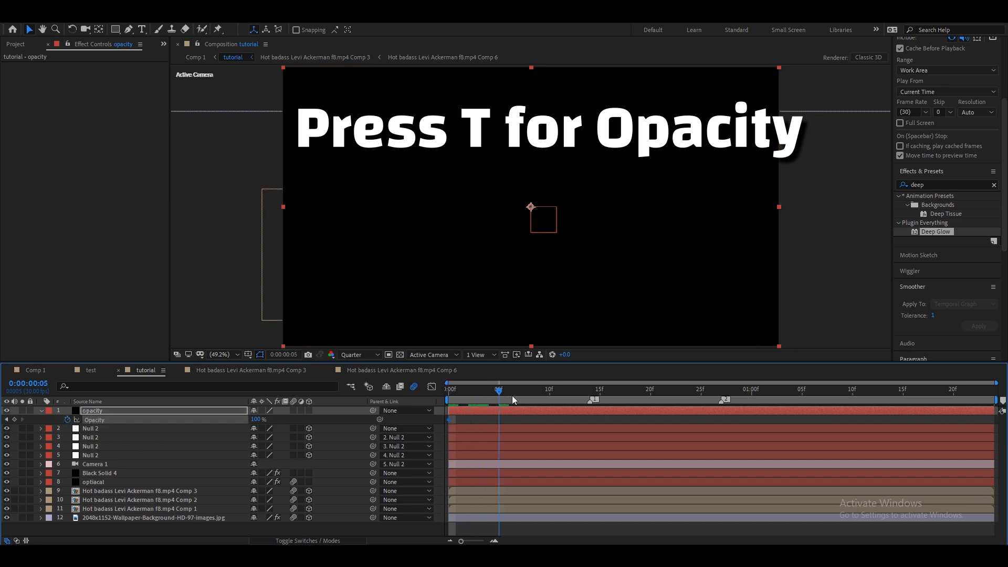
drag(256, 420, 241, 417)
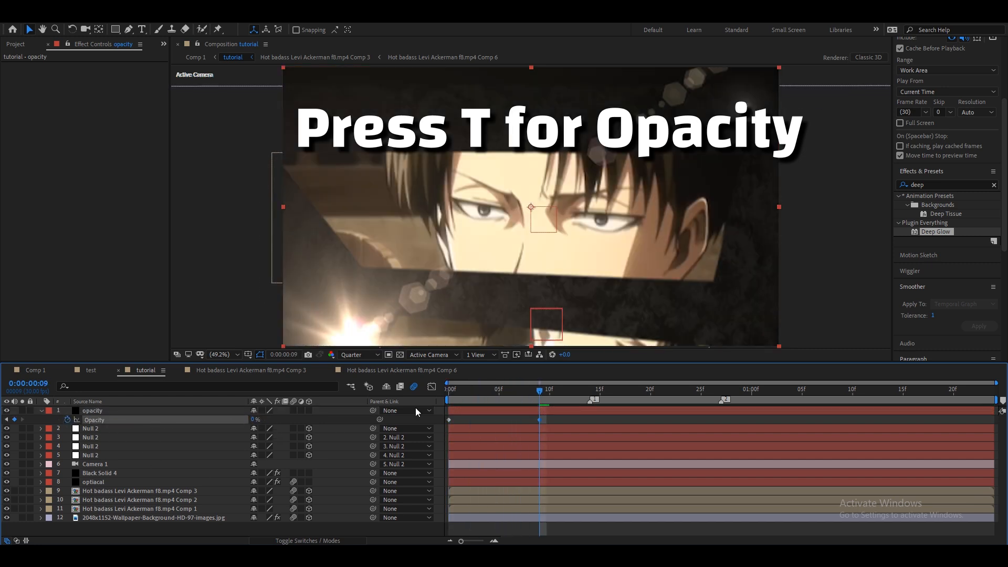
drag(554, 390, 995, 393)
click(15, 420)
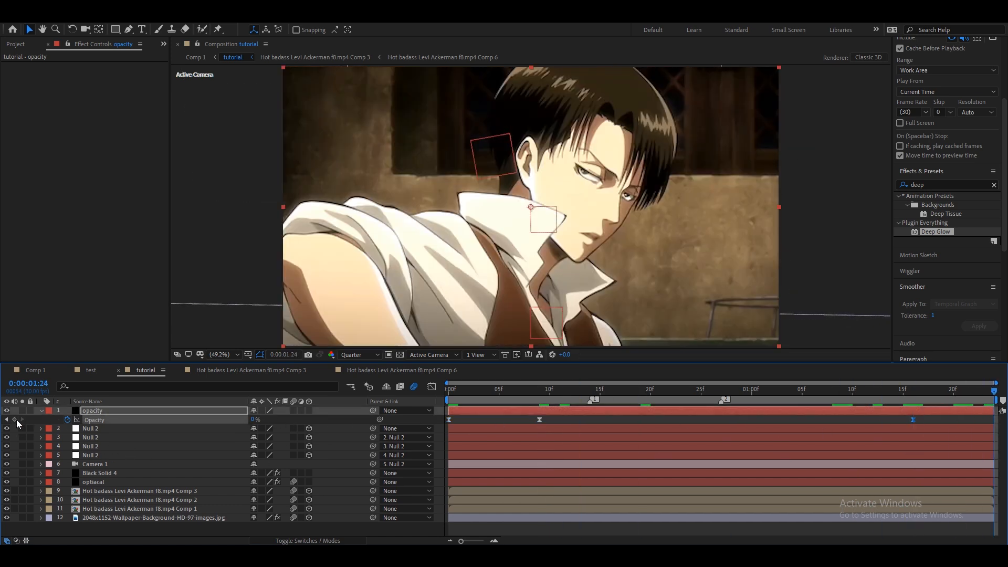
drag(256, 420, 417, 421)
drag(914, 394, 423, 427)
key(space)
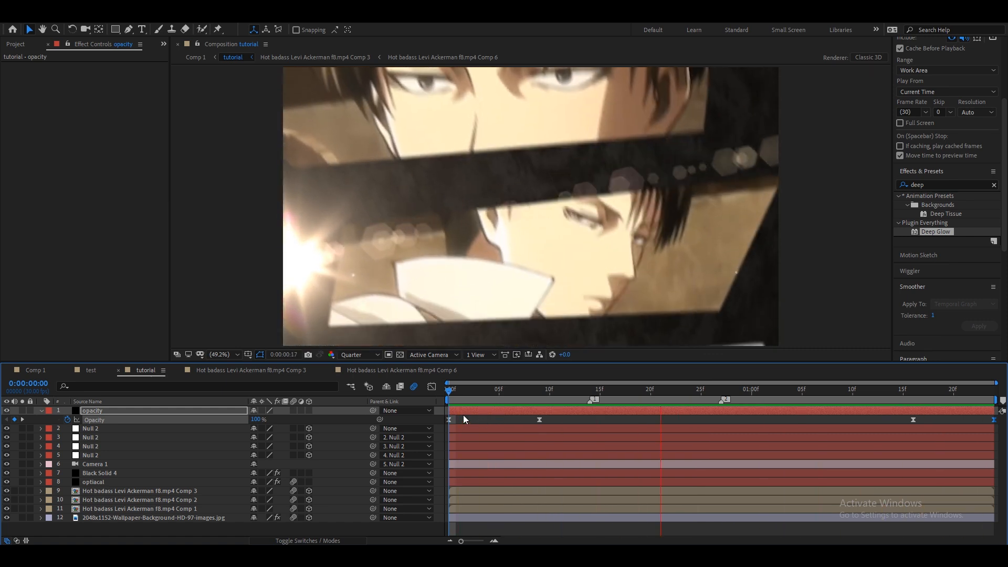
Move the 0% opacity keyframe earlier to about frame 5 and preview the fade.
click(478, 391)
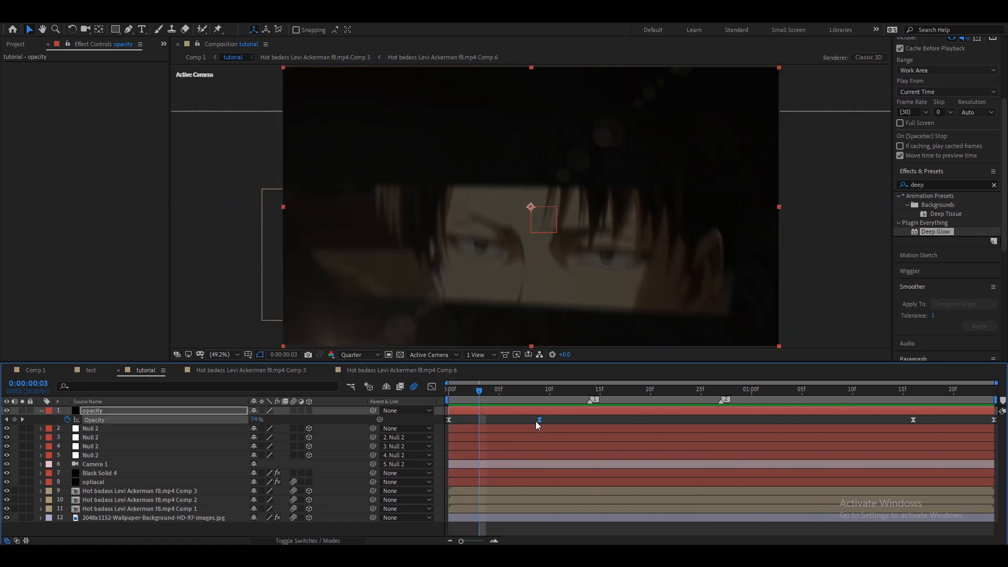
drag(540, 421, 498, 422)
drag(460, 393, 439, 397)
key(space)
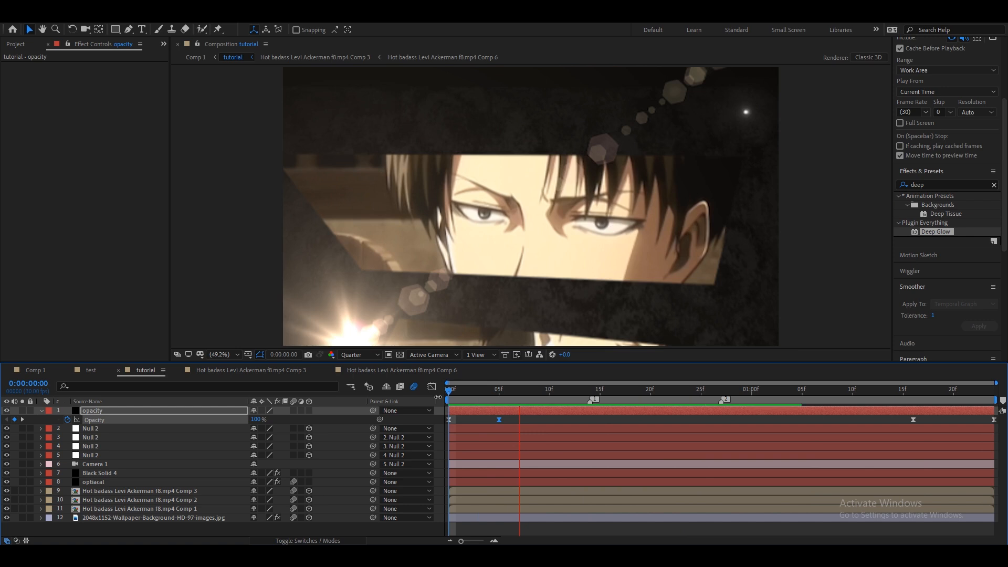
Show Comp 2's Opacity and set a 0% keyframe at frame 10.
click(456, 398)
mouse_move(456, 398)
mouse_down()
mouse_move(471, 404)
mouse_move(453, 405)
mouse_up()
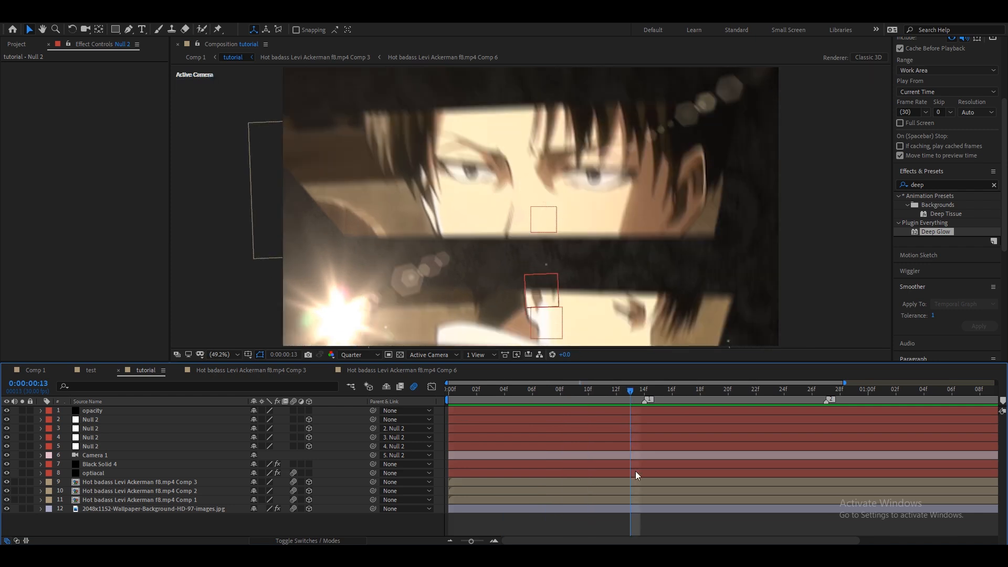
click(631, 490)
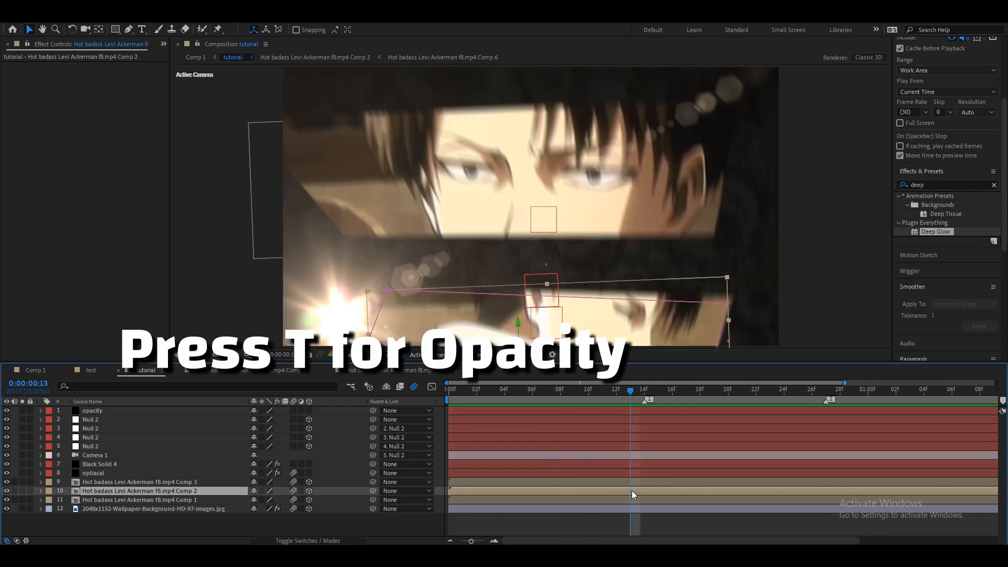
key(t)
click(79, 500)
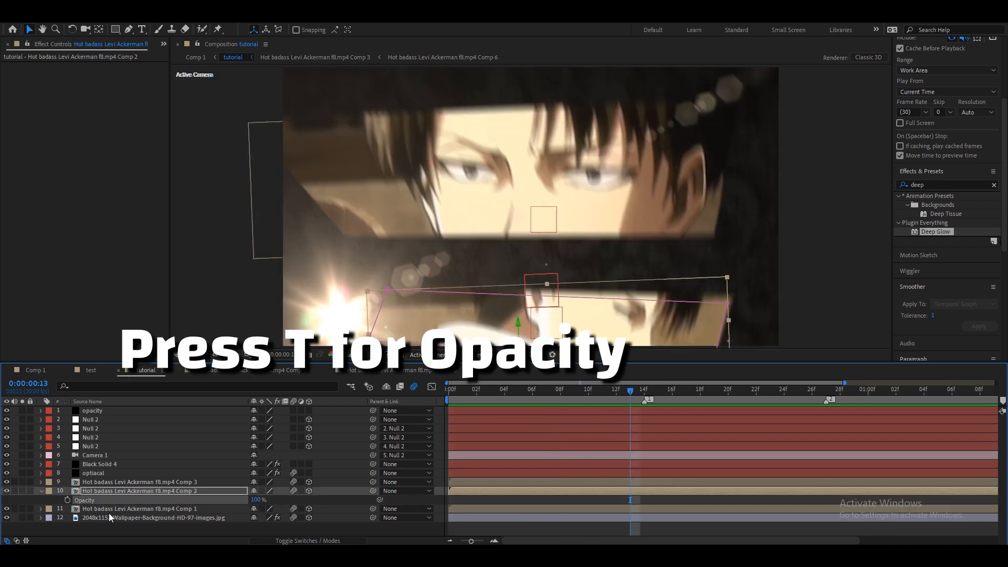
drag(632, 501, 593, 502)
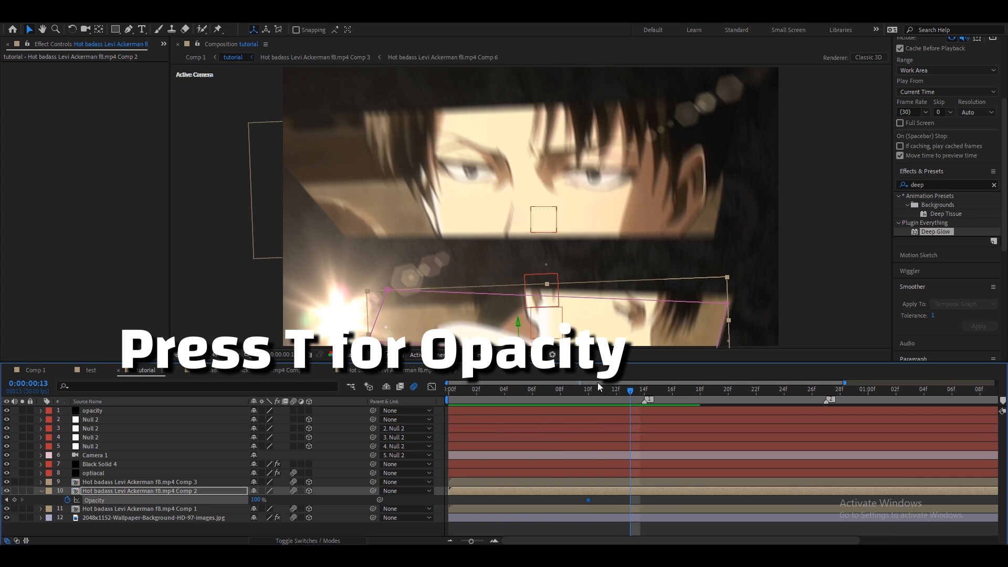
click(589, 392)
click(547, 502)
drag(256, 500, 197, 501)
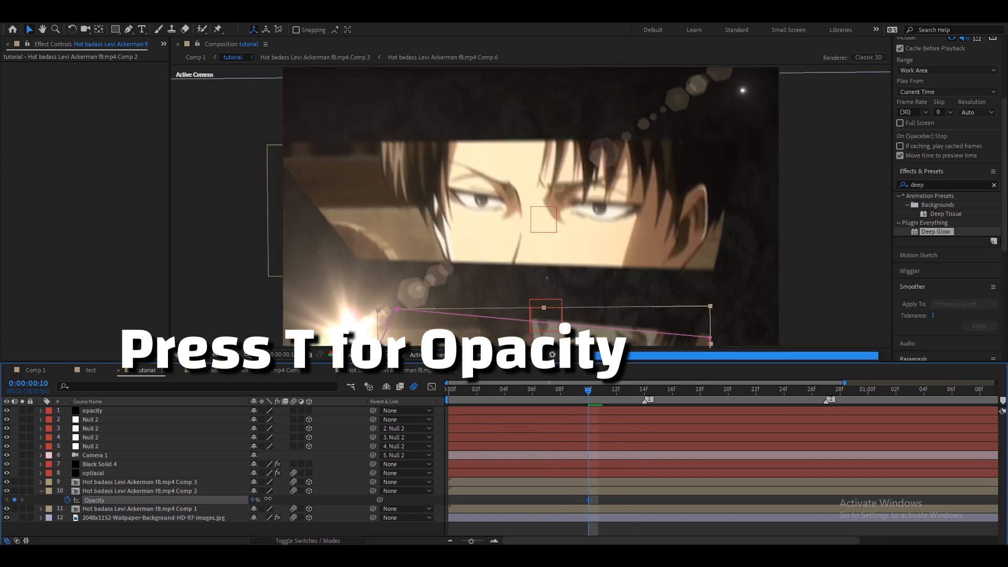
Add a 100% Opacity keyframe on Comp 2 at about frame 21 and apply Easy Ease to both keyframes.
drag(625, 392, 728, 398)
drag(254, 500, 331, 505)
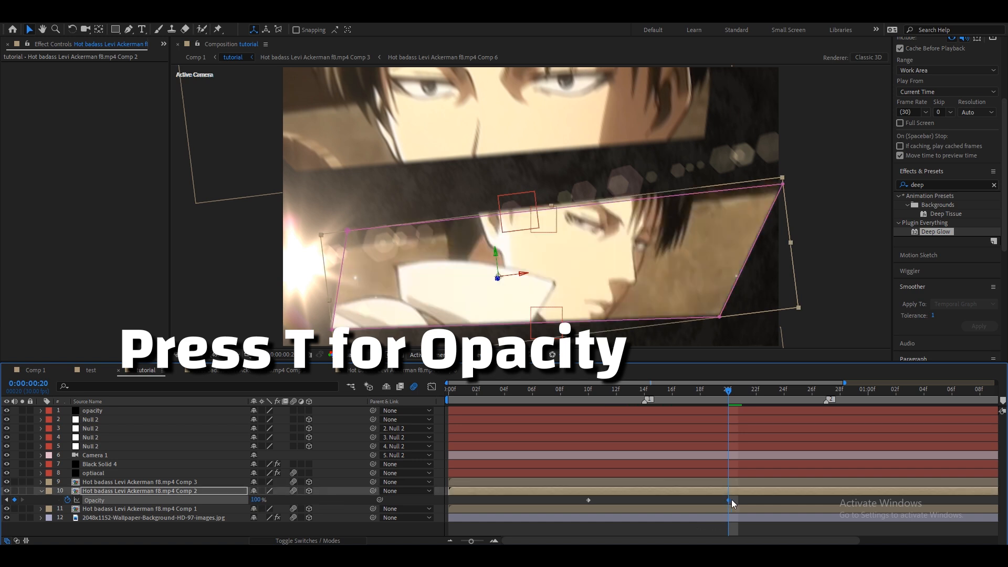
drag(729, 499, 742, 500)
key(F9)
drag(644, 394, 629, 394)
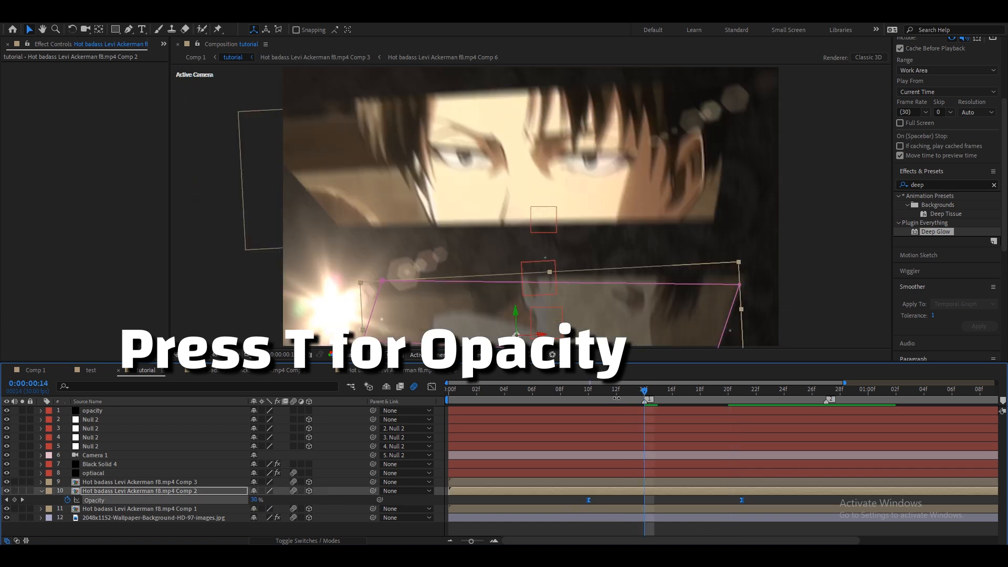
In the Graph Editor, reshape Comp 2's opacity speed curve into a sharper peak.
click(434, 387)
drag(613, 475, 632, 499)
drag(781, 484, 723, 506)
drag(716, 499, 626, 499)
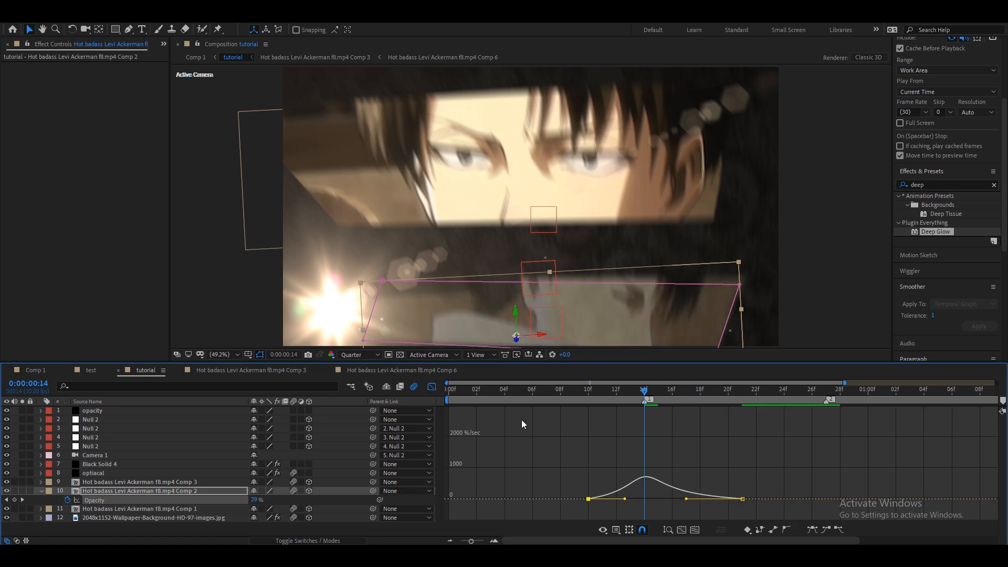
click(432, 387)
Keyframe Comp 3's Opacity from 0% at 24 frames to 100% at about 1:02, apply Easy Ease, and preview.
click(815, 482)
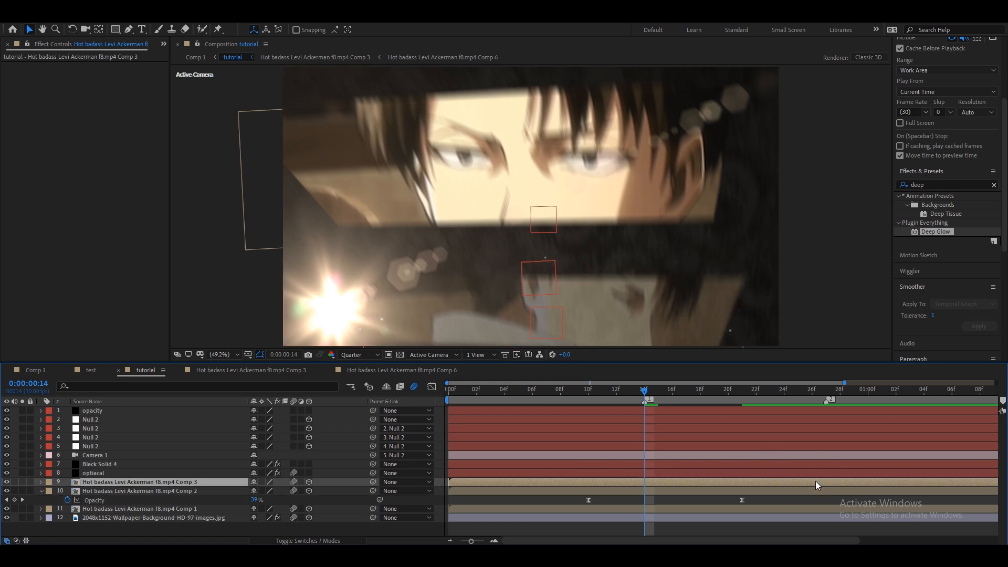
key(t)
click(784, 390)
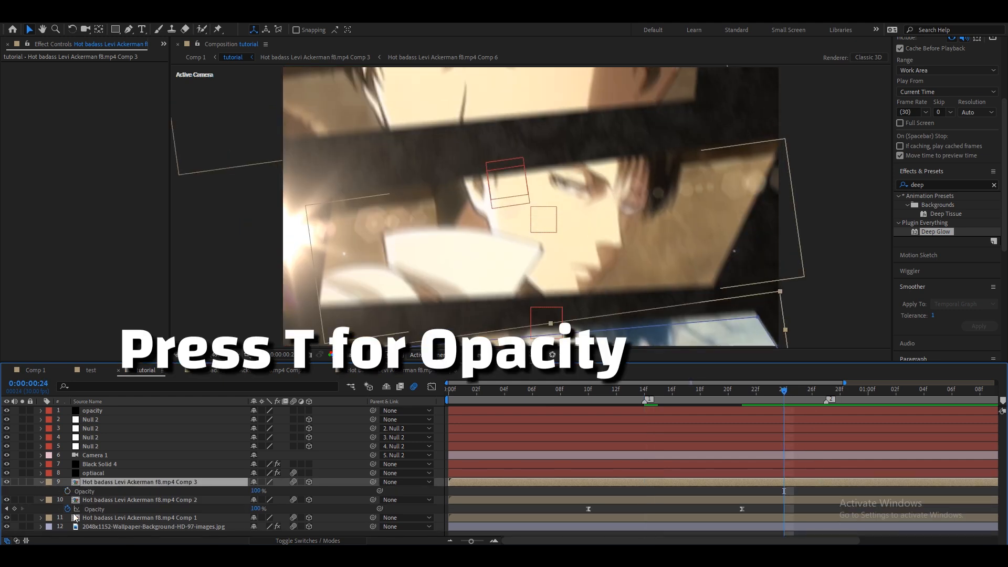
click(68, 492)
drag(873, 395, 818, 421)
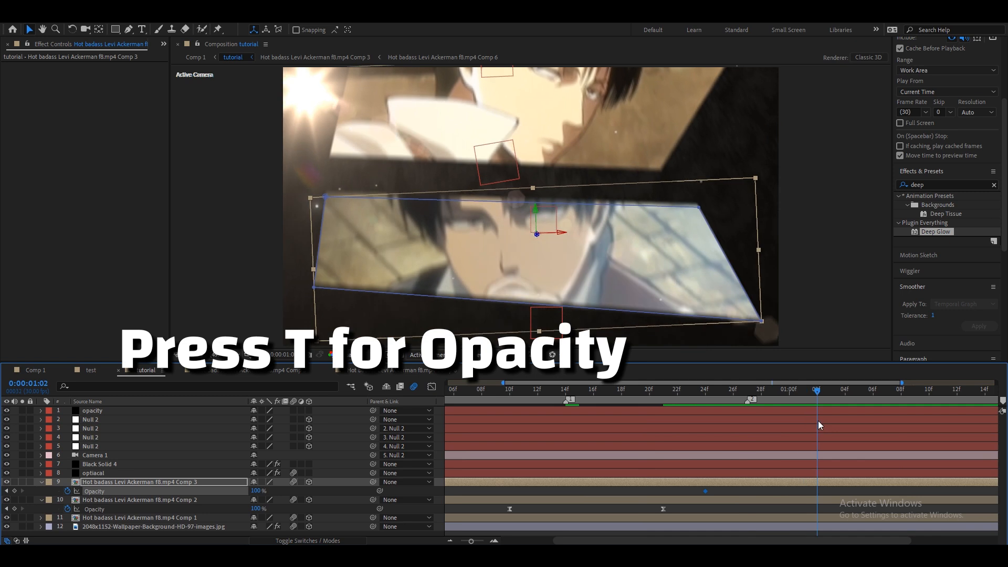
click(7, 491)
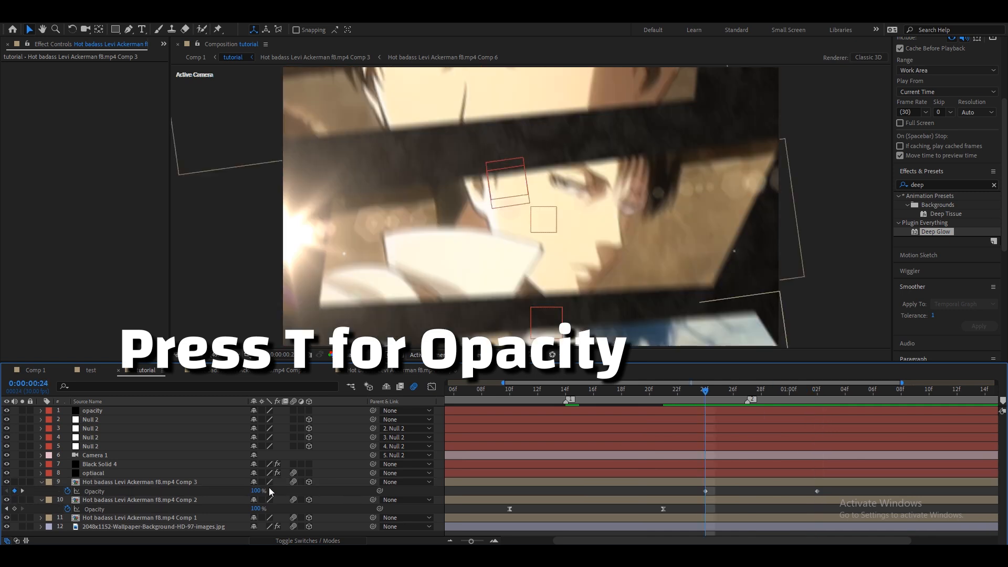
drag(257, 492, 169, 487)
key(F9)
drag(484, 398, 362, 420)
key(space)
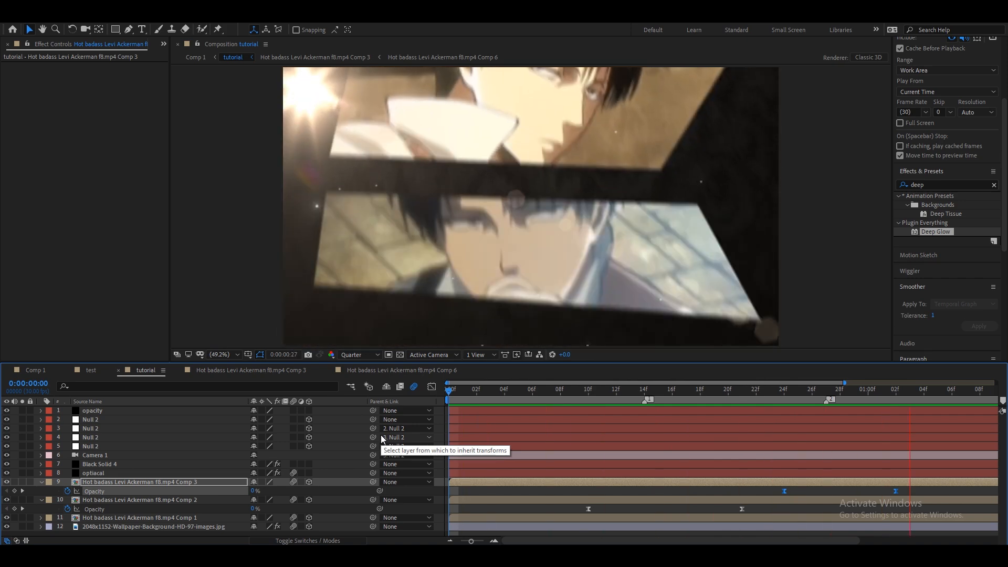
Set the background wallpaper layer's Opacity to 20% and preview from the start.
key(space)
click(618, 391)
click(612, 526)
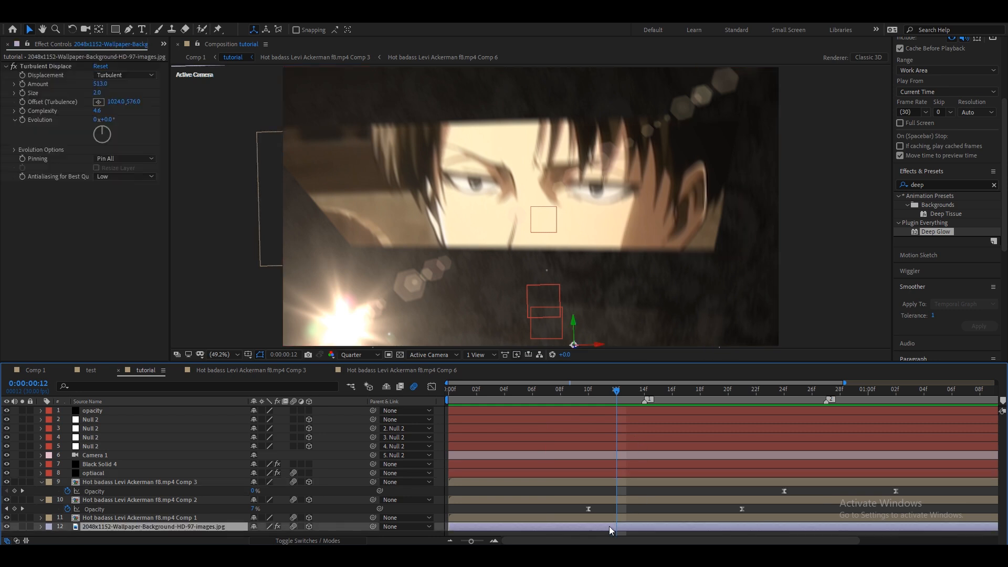
key(t)
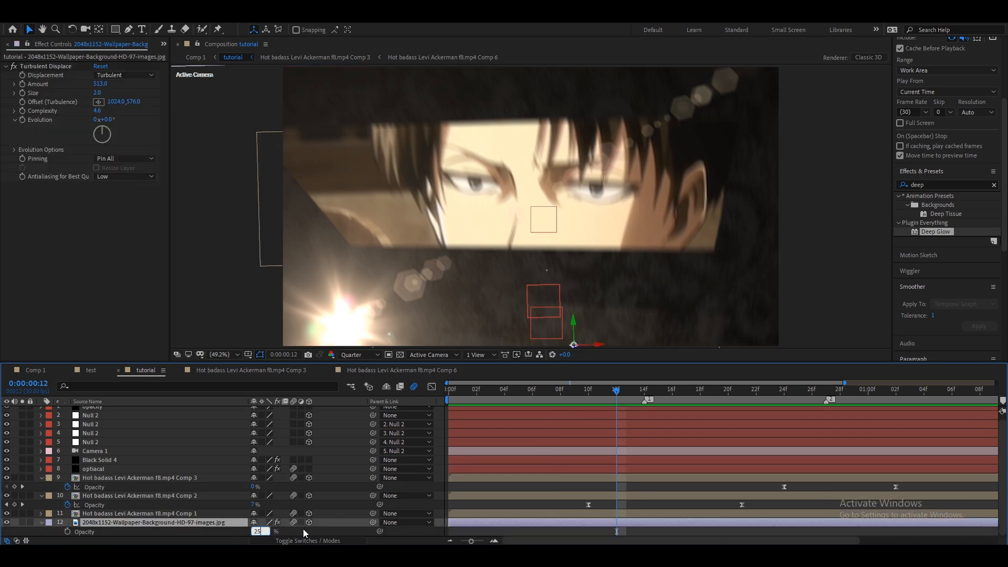
click(481, 497)
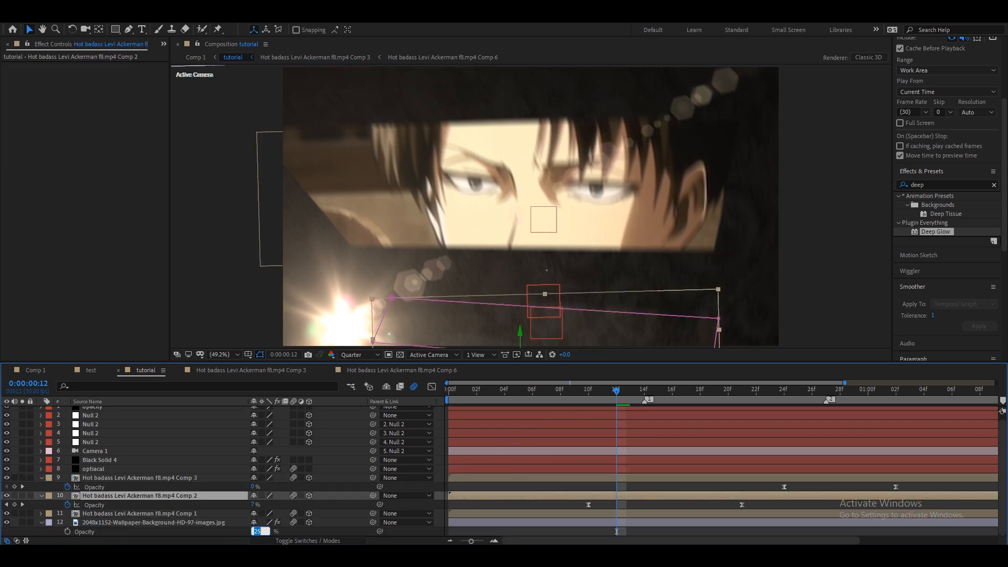
key(Return)
drag(458, 390, 435, 389)
key(space)
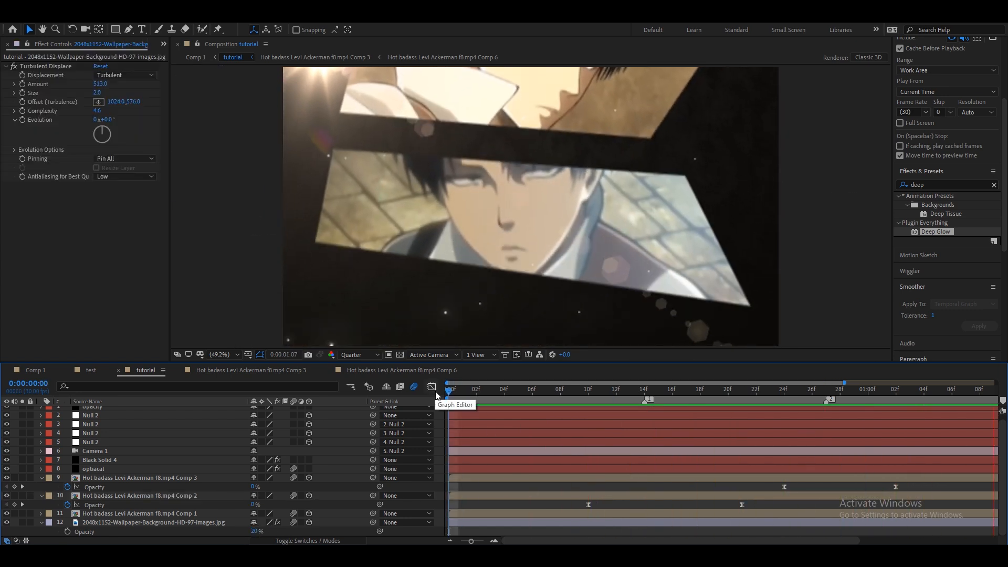
Select the Black Solid 4 particle layer.
click(333, 461)
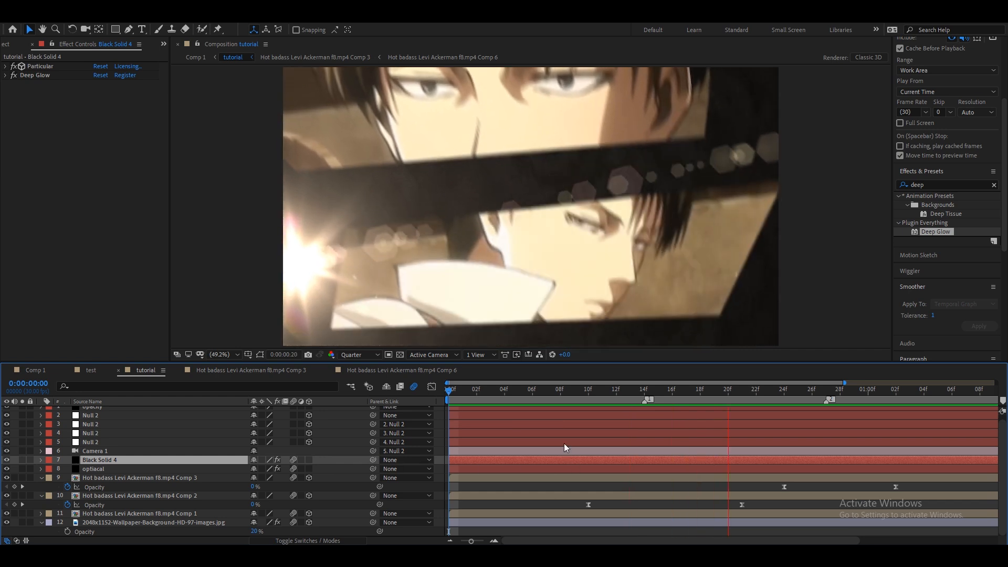